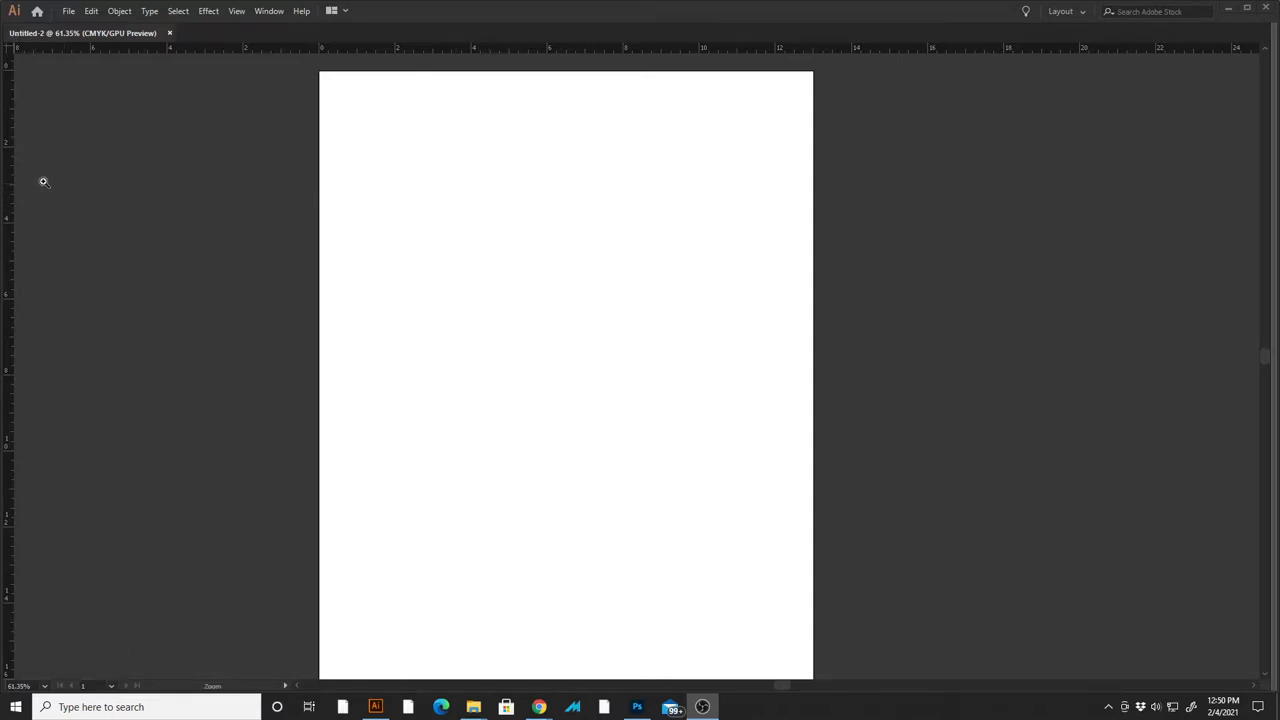
- Drag two vertical guides onto the artboard, one near the left edge and one near the right
{"action": "key", "text": "v"}
{"action": "left_click", "coordinate": [12, 183]}
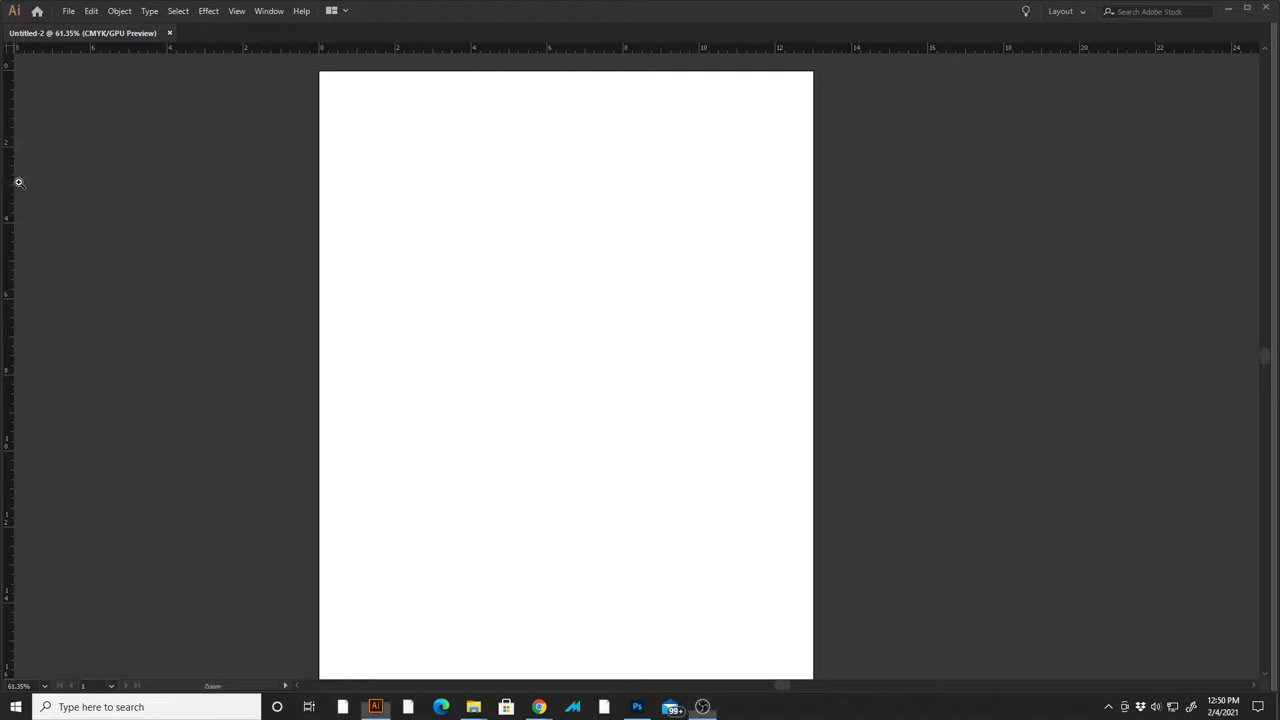
{"action": "key", "text": "z"}
{"action": "left_click_drag", "start_coordinate": [12, 184], "coordinate": [394, 209]}
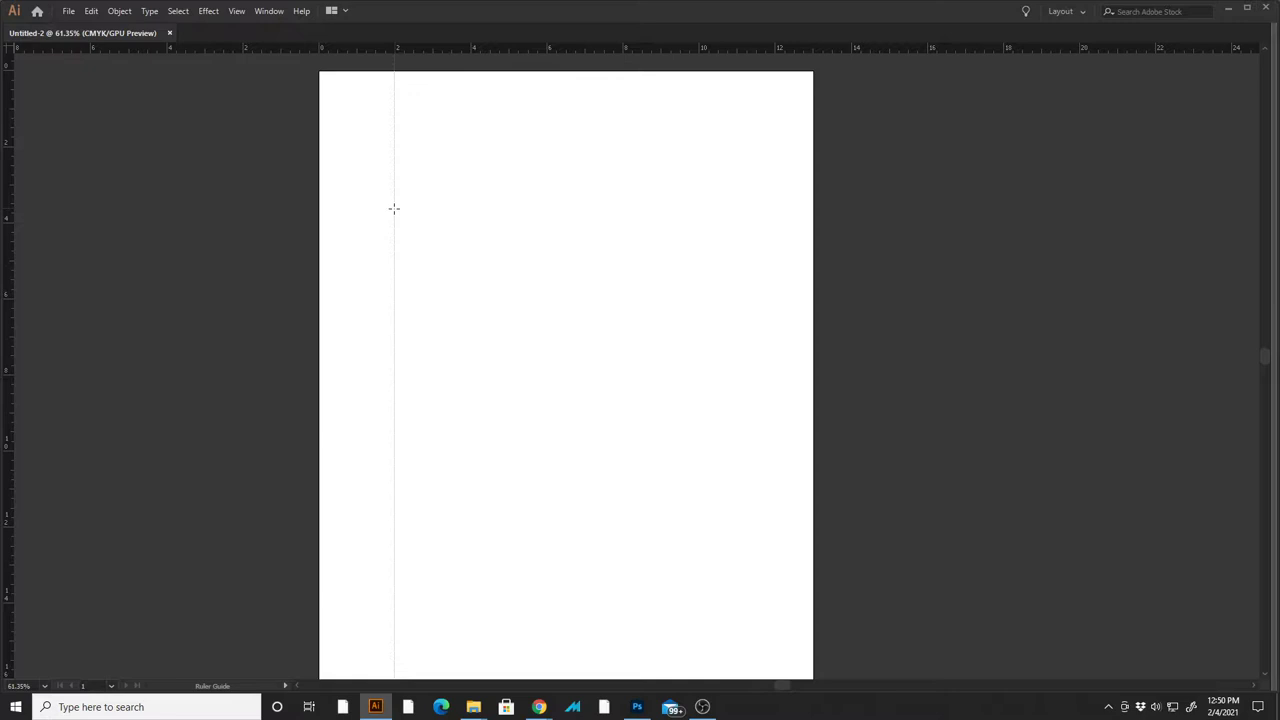
{"action": "left_click_drag", "start_coordinate": [394, 209], "coordinate": [390, 210]}
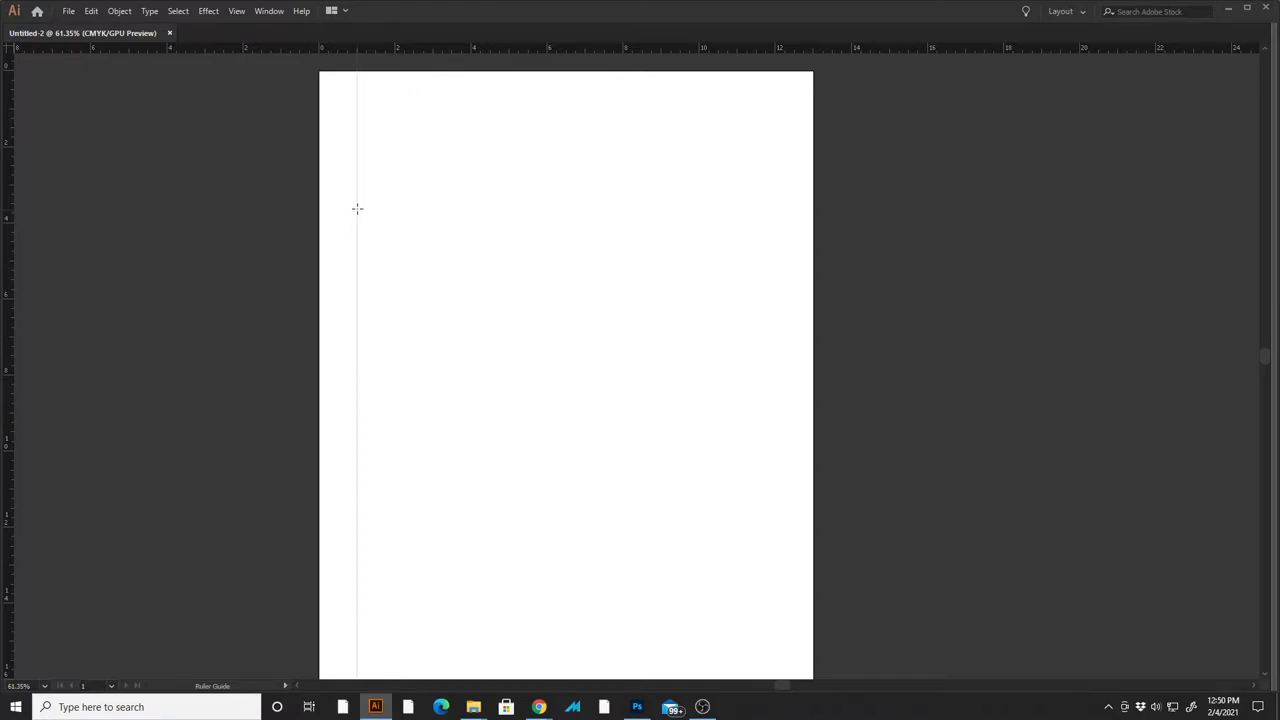
{"action": "left_click_drag", "start_coordinate": [357, 208], "coordinate": [356, 209]}
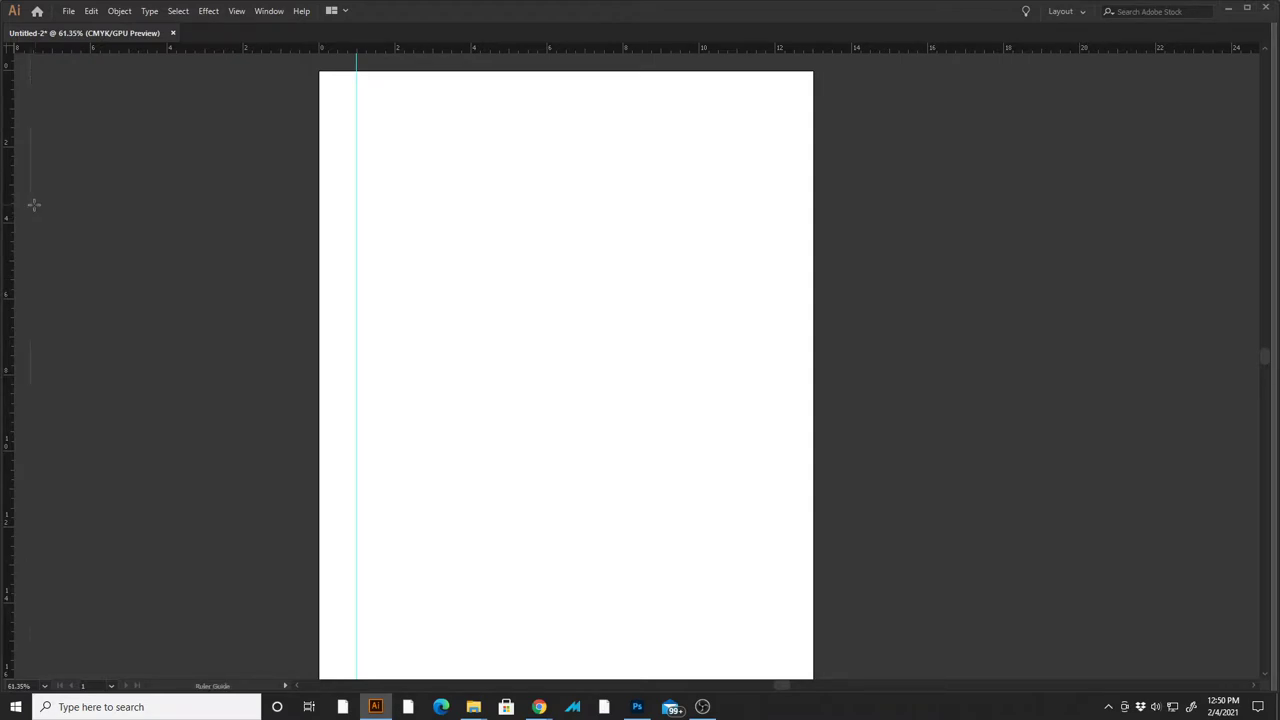
{"action": "left_click_drag", "start_coordinate": [1019, 147], "coordinate": [775, 147]}
{"action": "key", "text": "Tab"}
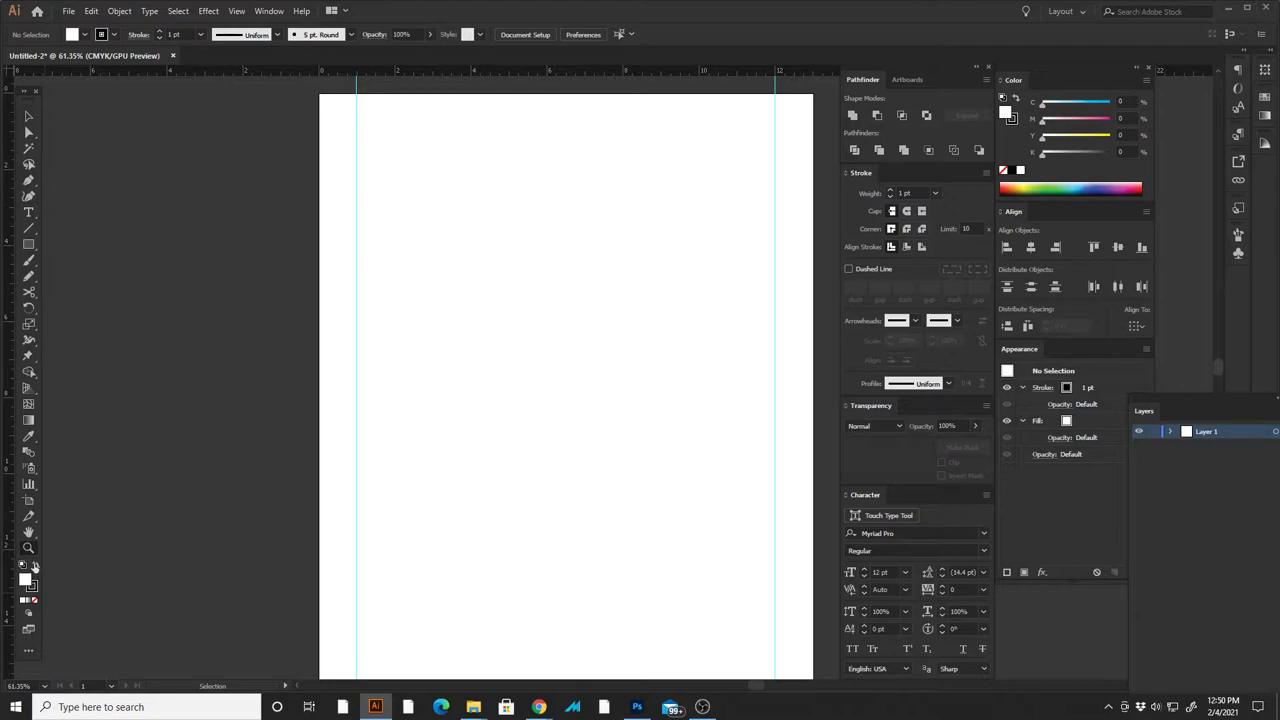
- Set black fill with no stroke and type the word BEST on the artboard
{"action": "left_click", "coordinate": [36, 565]}
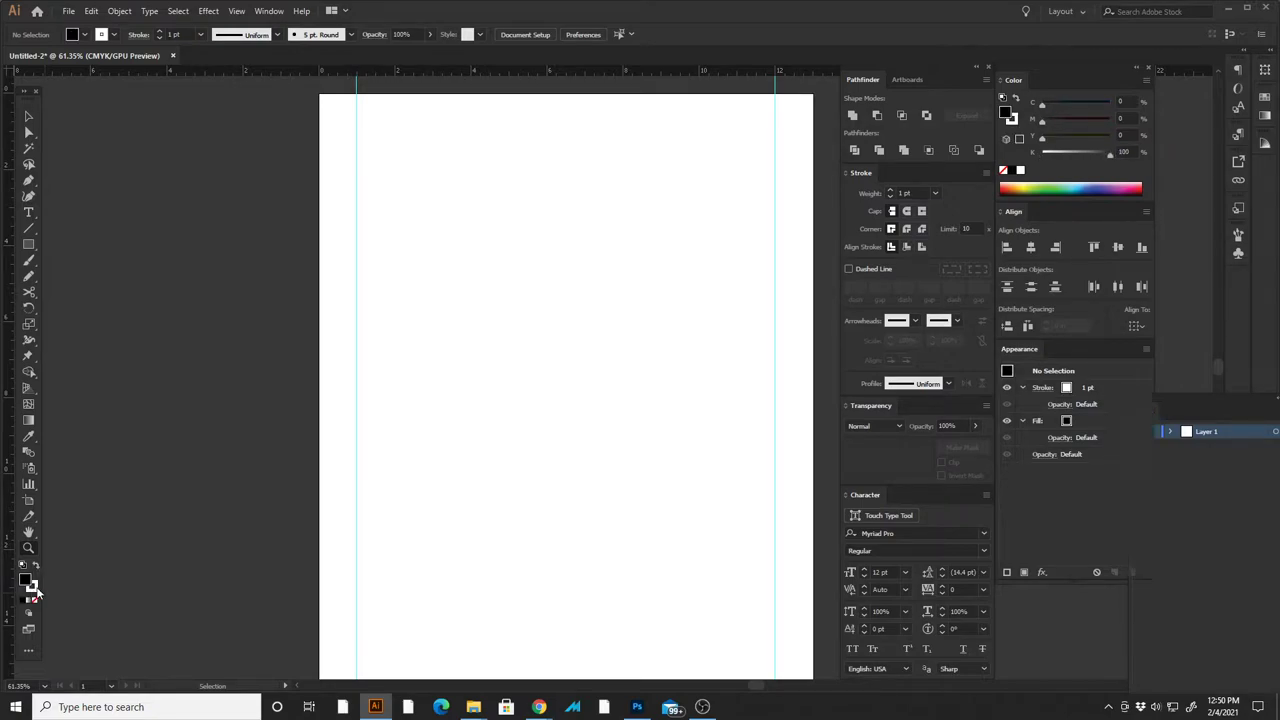
{"action": "left_click", "coordinate": [34, 600]}
{"action": "key", "text": "ctrl+equal"}
{"action": "key", "text": "t"}
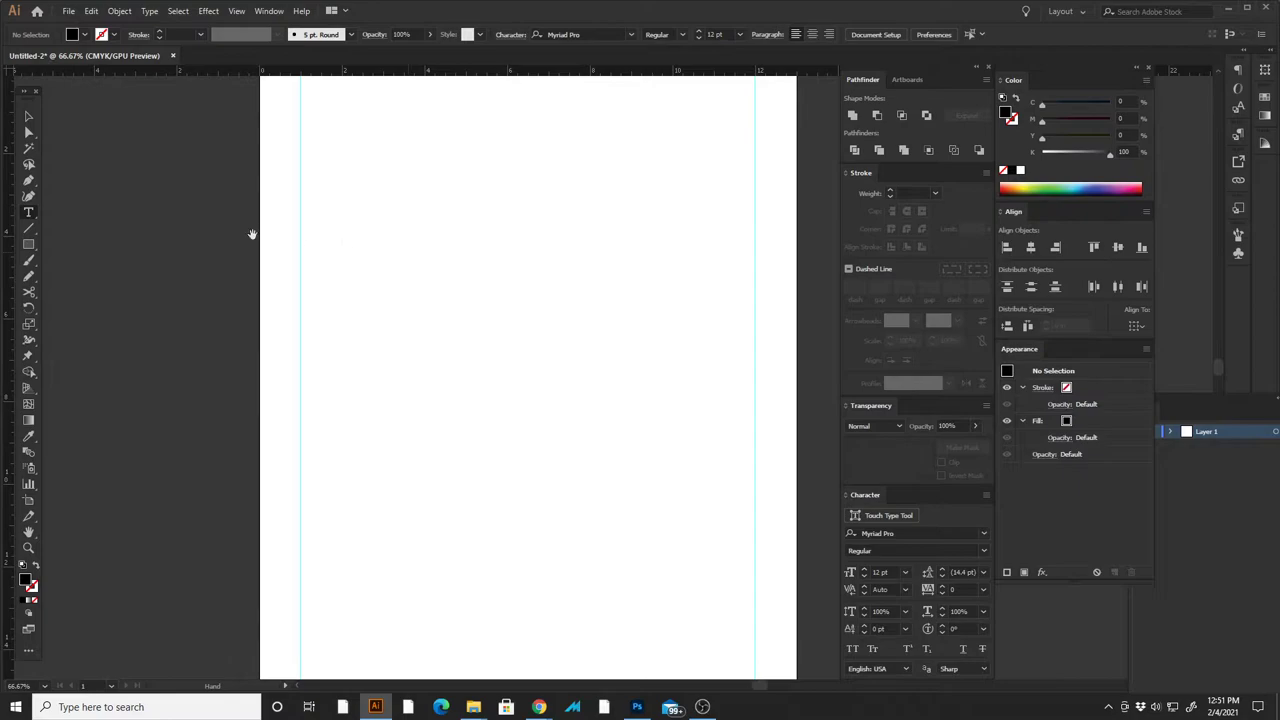
{"action": "left_click", "coordinate": [417, 232]}
{"action": "type", "text": "b"}
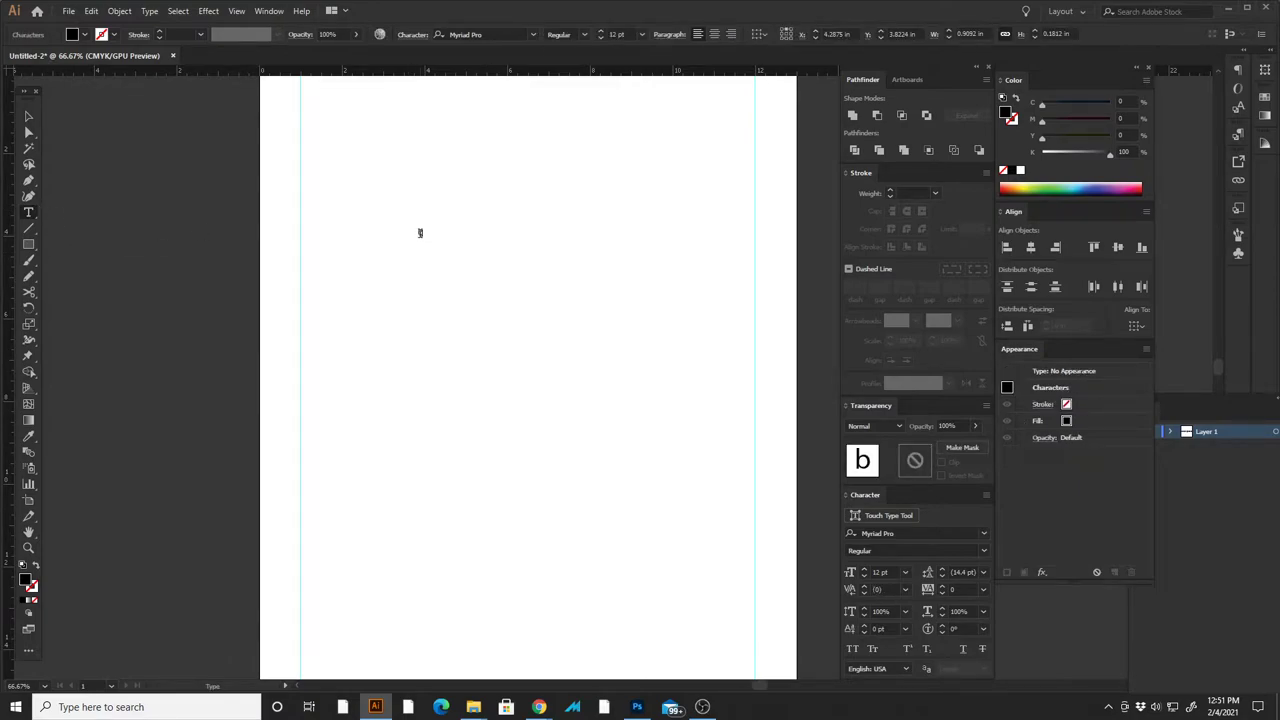
{"action": "type", "text": "es"}
{"action": "key", "text": "BackSpace"}
{"action": "key", "text": "BackSpace"}
{"action": "key", "text": "BackSpace"}
{"action": "type", "text": "BEST"}
{"action": "key", "text": "Escape"}
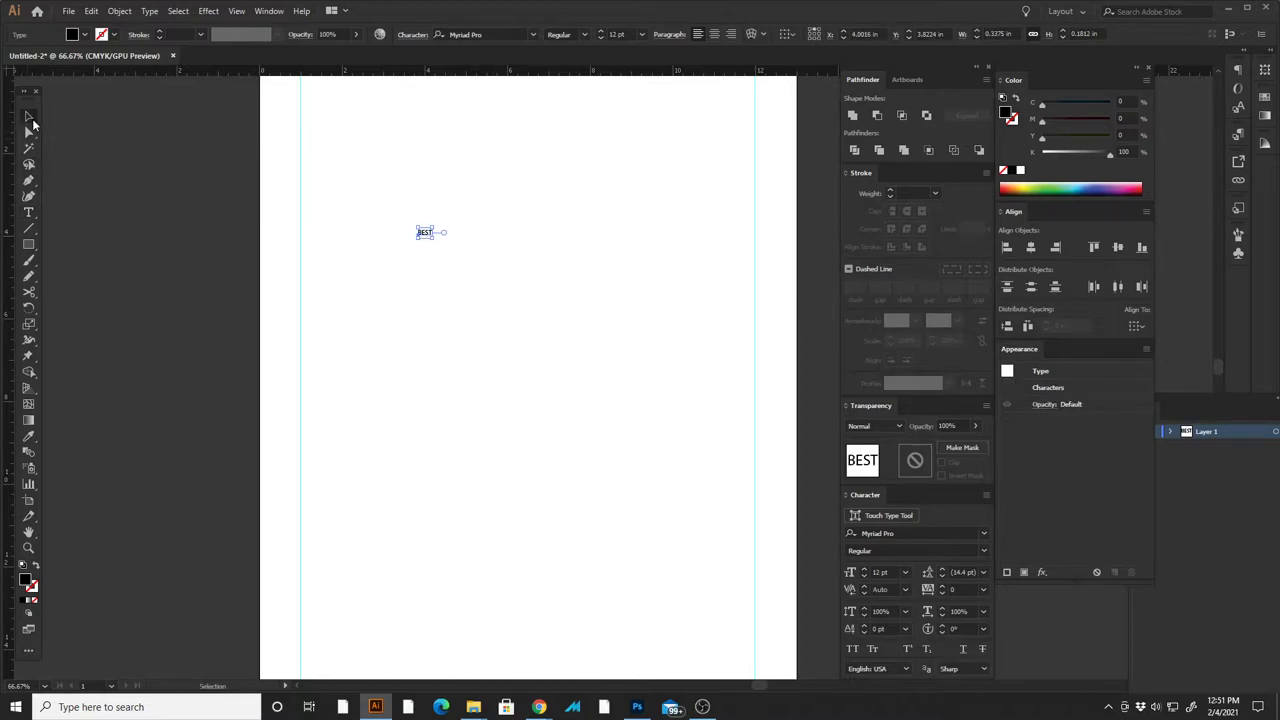
- Enlarge BEST to about 181 pt and set its font to Impact
{"action": "left_click_drag", "start_coordinate": [435, 238], "coordinate": [600, 343]}
{"action": "left_click", "coordinate": [509, 34]}
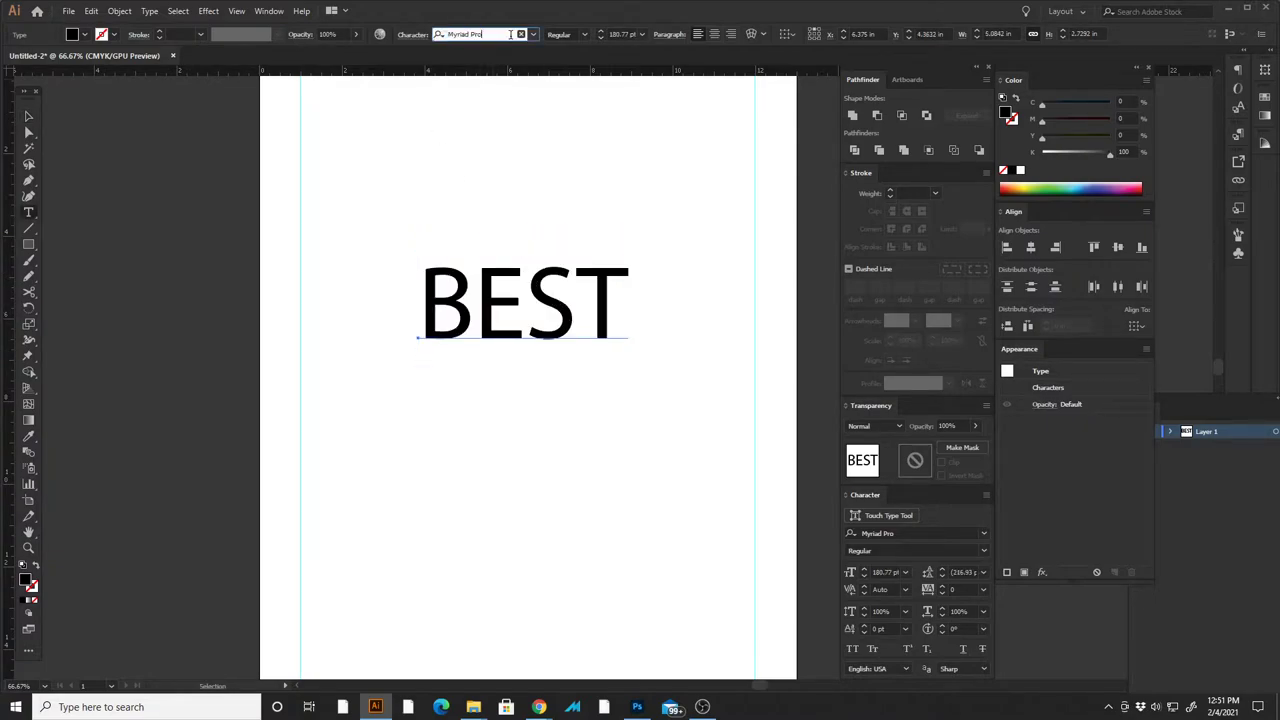
{"action": "type", "text": "IMPACT"}
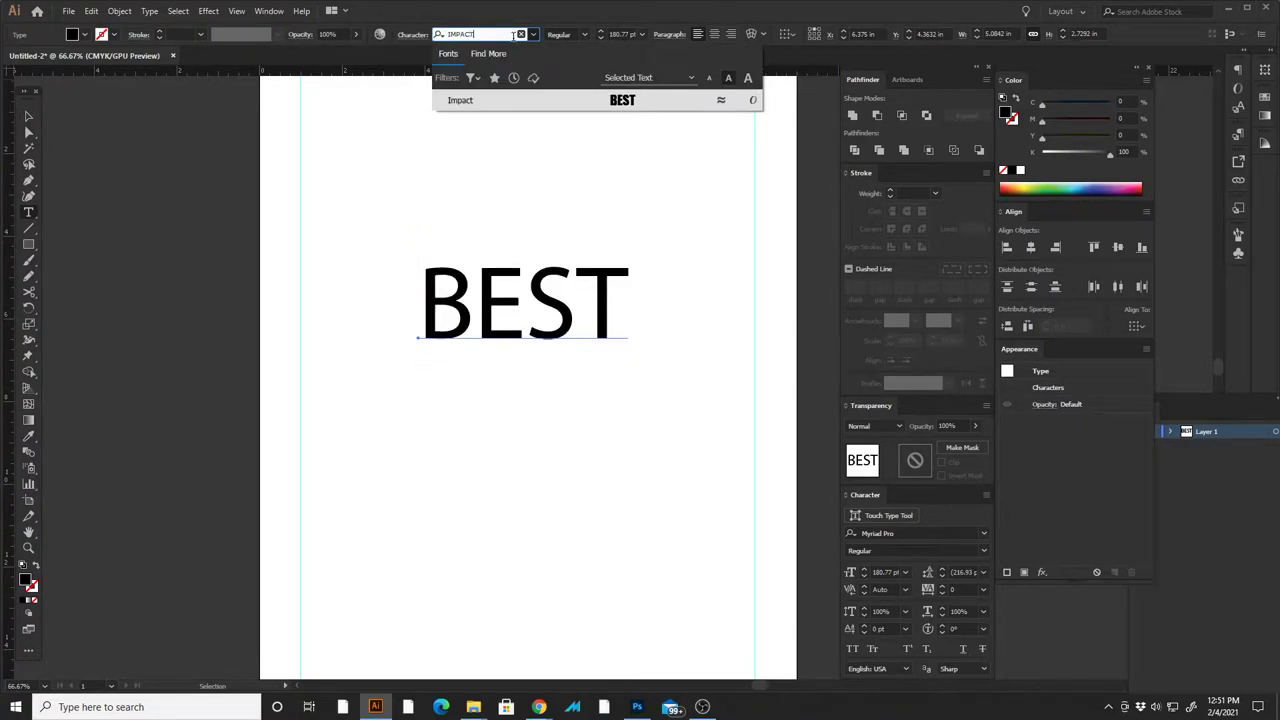
{"action": "key", "text": "Return"}
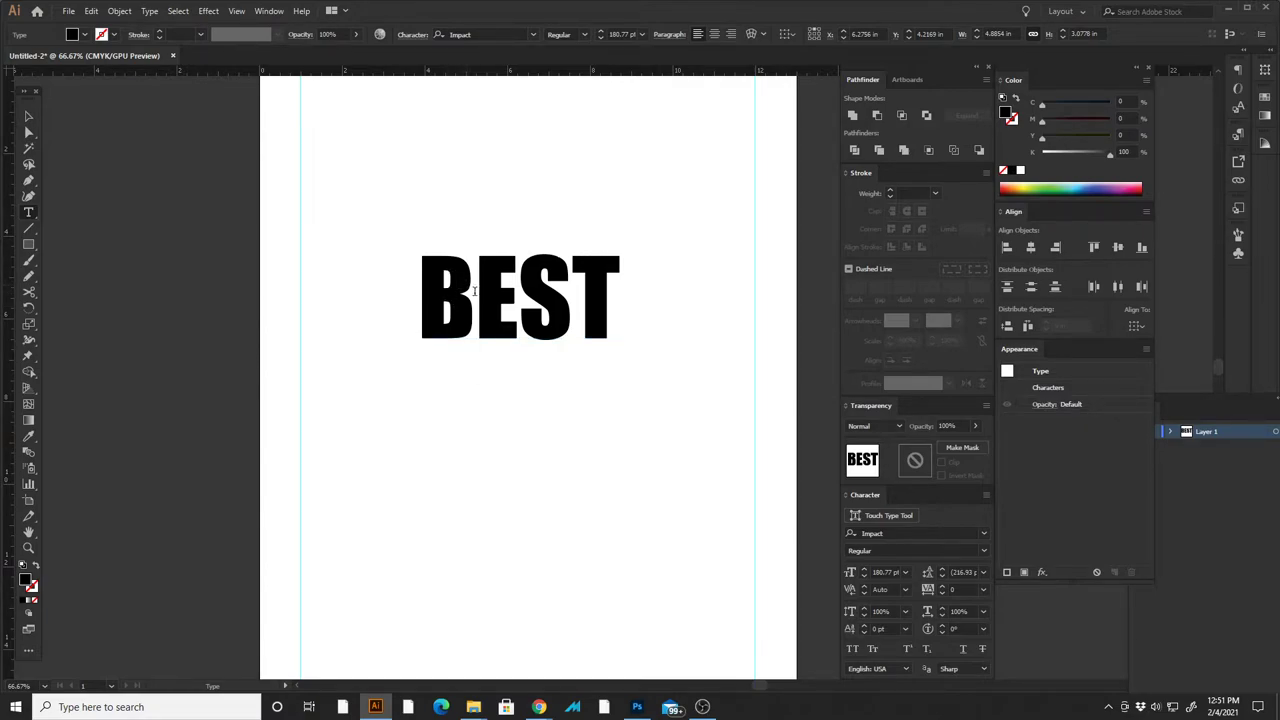
- Kern the B-E, E-S and S-T letter pairs of BEST tighter
{"action": "left_click", "coordinate": [474, 291]}
{"action": "key", "text": "alt+Left"}
{"action": "key", "text": "alt+Left"}
{"action": "key", "text": "alt+Left"}
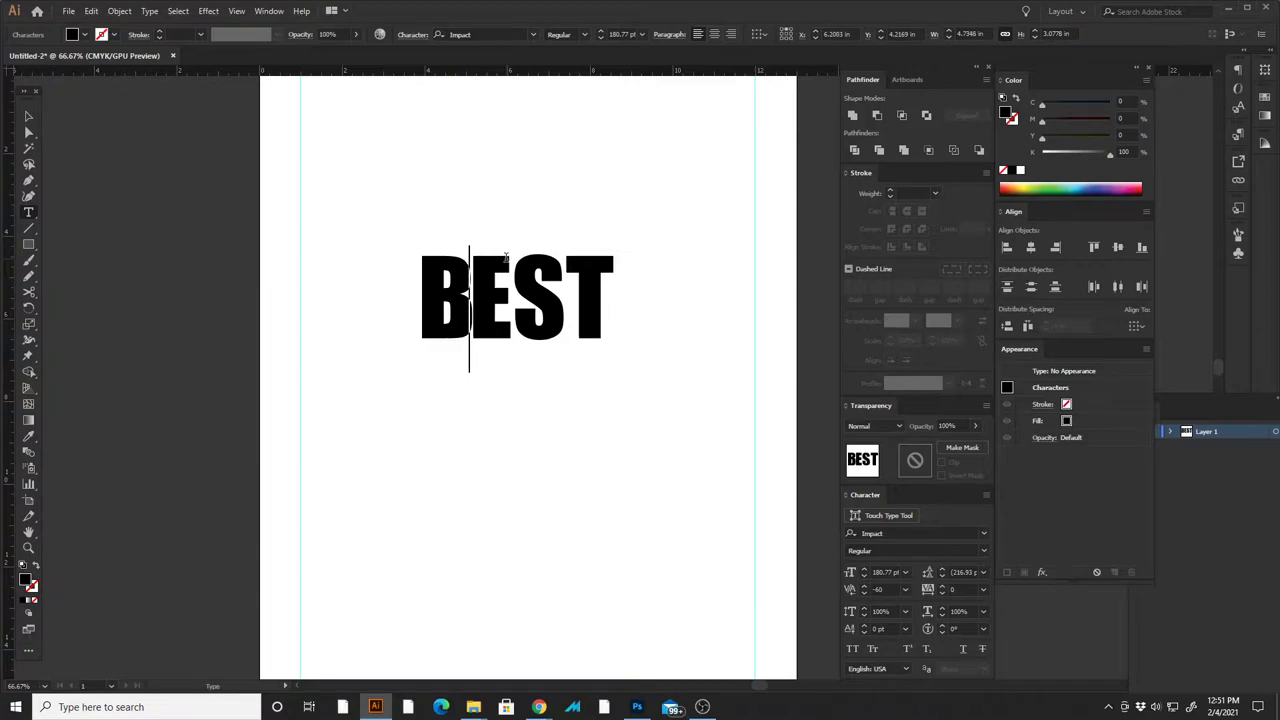
{"action": "key", "text": "Right"}
{"action": "key", "text": "alt+Left"}
{"action": "key", "text": "alt+Left"}
{"action": "key", "text": "Right"}
{"action": "key", "text": "alt+Left"}
{"action": "key", "text": "Right"}
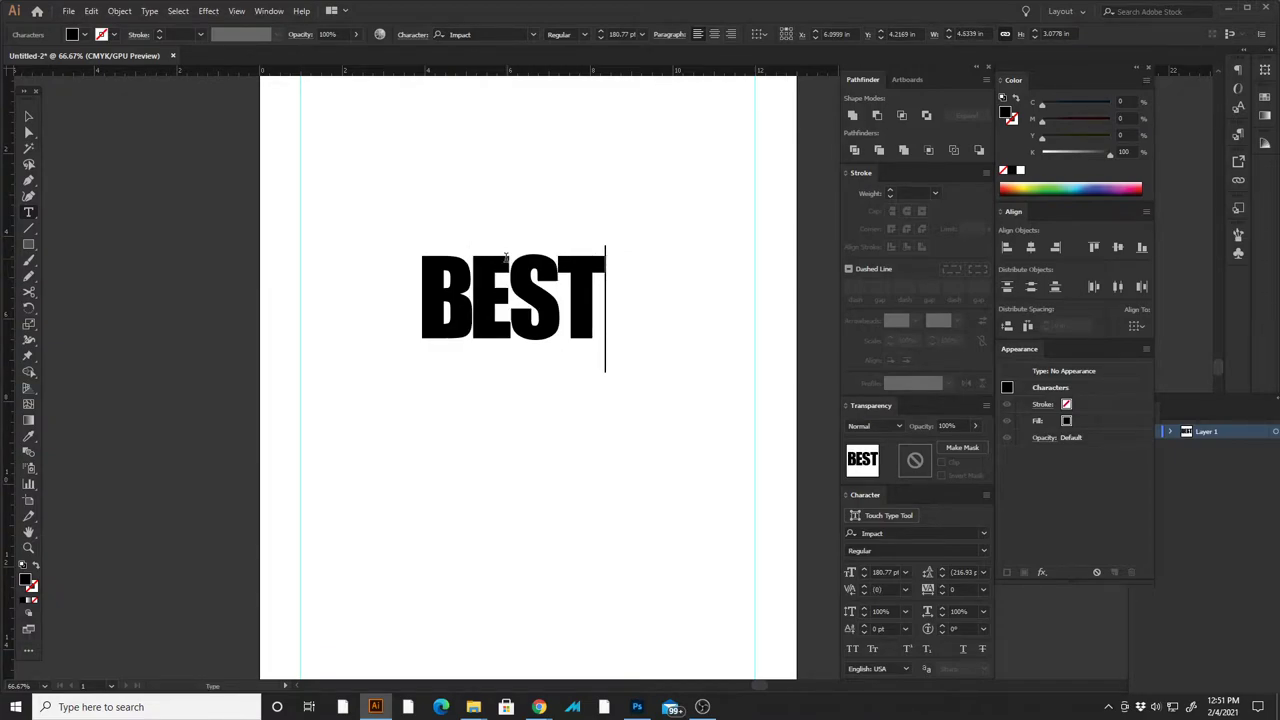
{"action": "key", "text": "Escape"}
- Fine-tune the spacing between E and S in BEST
{"action": "scroll", "coordinate": [617, 309], "scroll_direction": "up", "scroll_amount": 3}
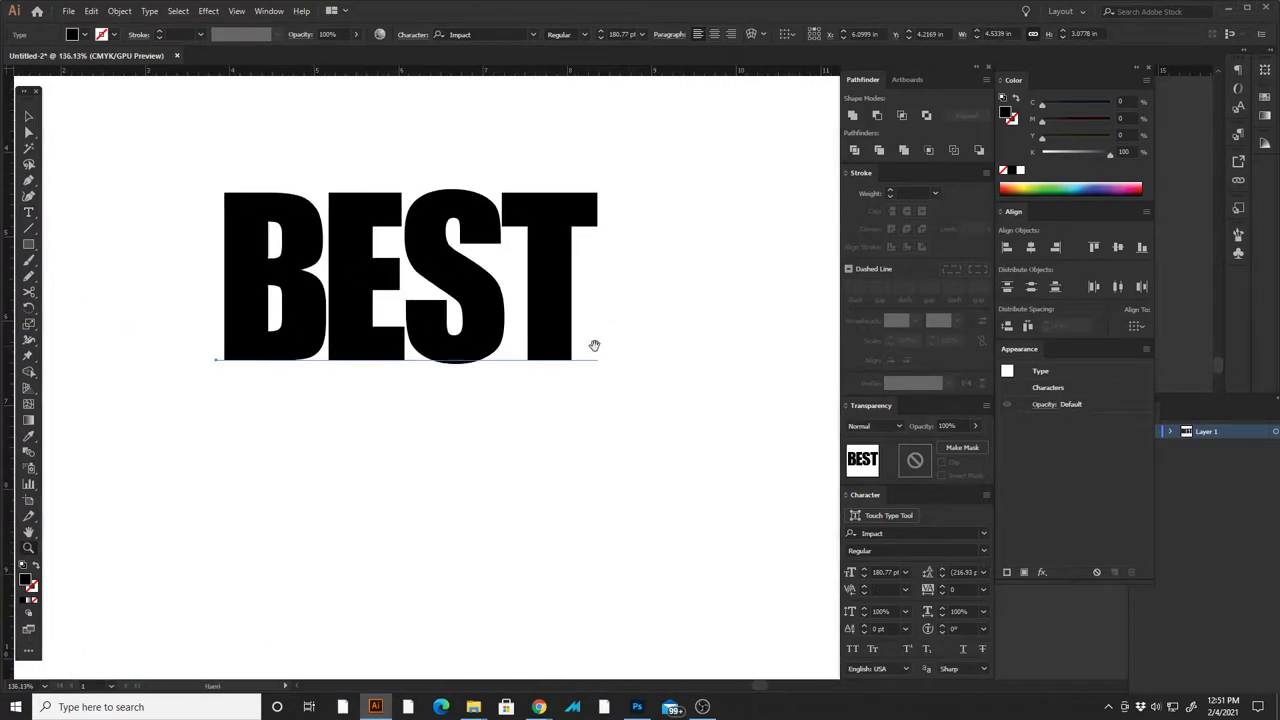
{"action": "left_click_drag", "start_coordinate": [594, 345], "coordinate": [644, 362]}
{"action": "left_click", "coordinate": [464, 352]}
{"action": "key", "text": "alt+Right"}
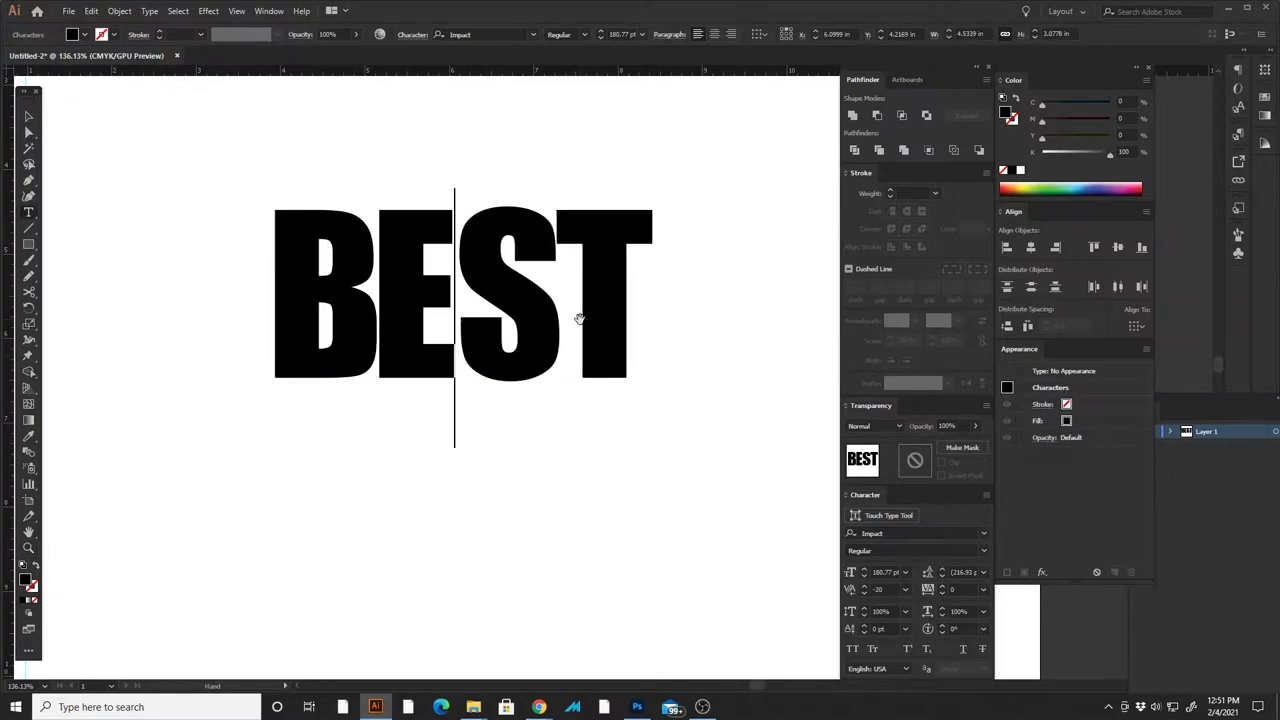
{"action": "key", "text": "alt+Left"}
{"action": "key", "text": "Right"}
{"action": "key", "text": "Escape"}
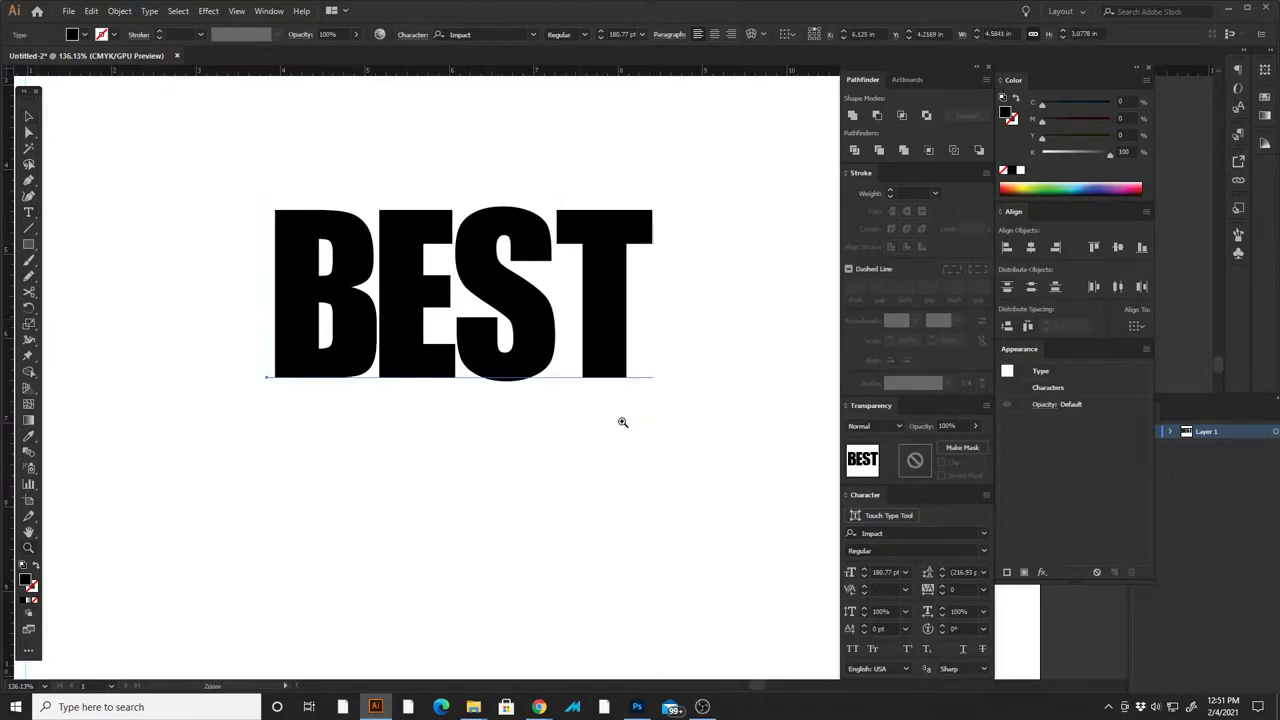
{"action": "scroll", "coordinate": [612, 422], "scroll_direction": "down", "scroll_amount": 2}
{"action": "left_click_drag", "start_coordinate": [543, 403], "coordinate": [533, 280]}
- Add DAD at BEST's size, tighten the D-A gap, and place it under BEST
{"action": "key", "text": "t"}
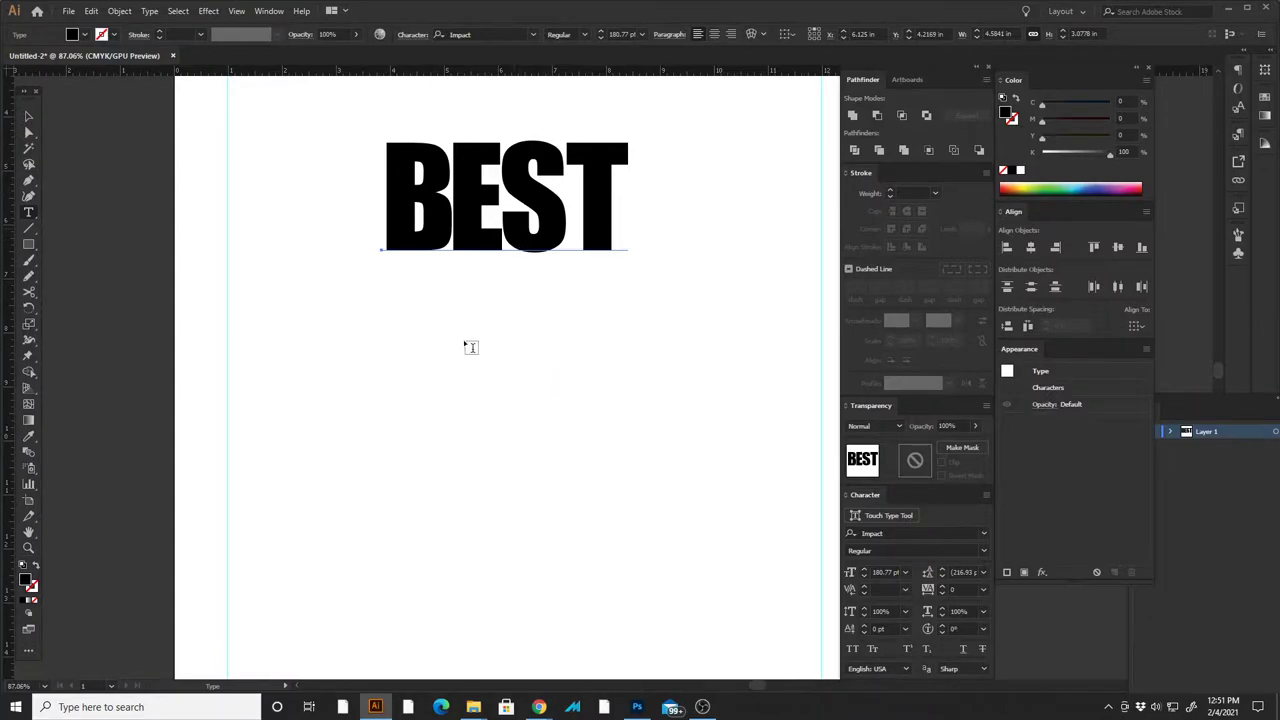
{"action": "left_click", "coordinate": [431, 364]}
{"action": "type", "text": "DAD"}
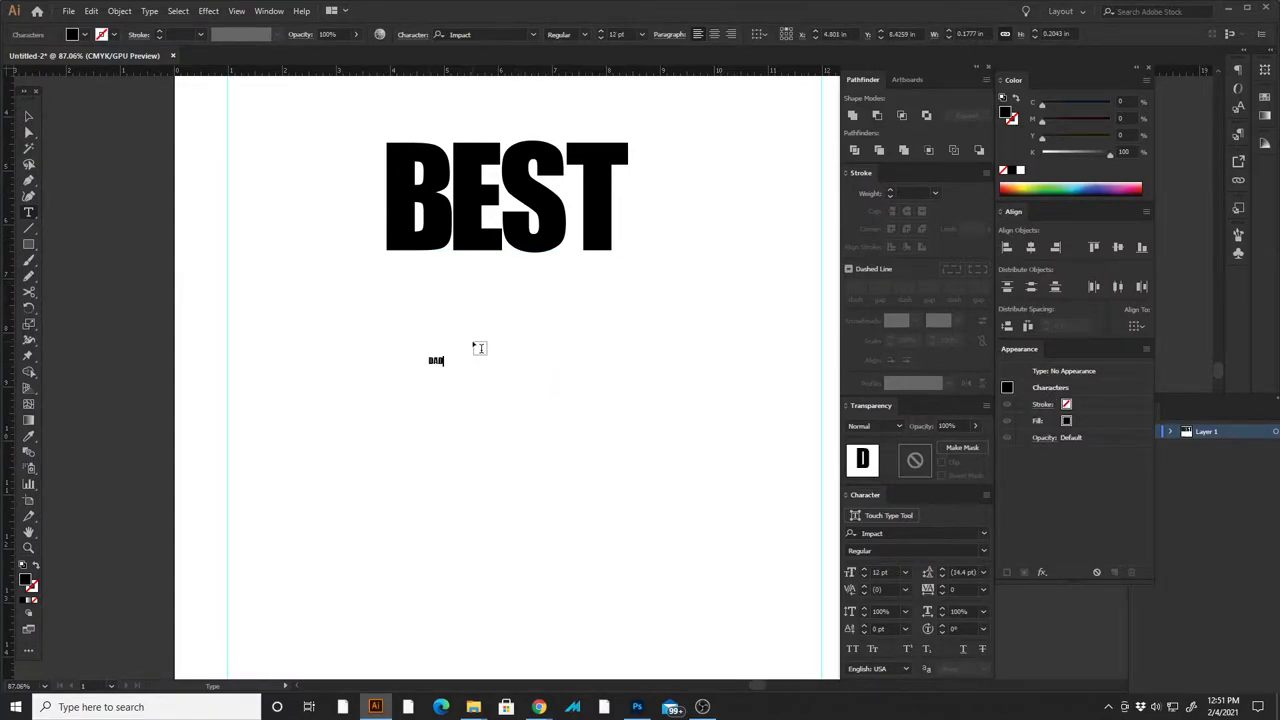
{"action": "key", "text": "Escape"}
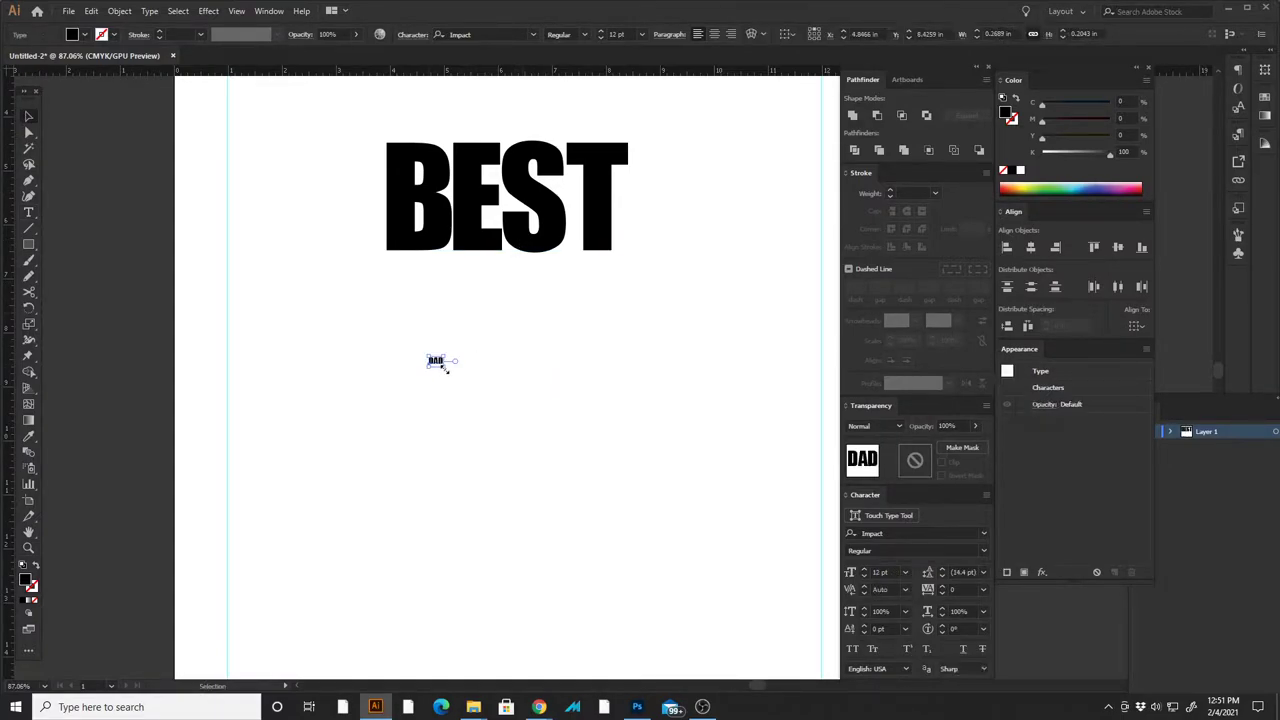
{"action": "left_click_drag", "start_coordinate": [444, 368], "coordinate": [630, 515]}
{"action": "key", "text": "t"}
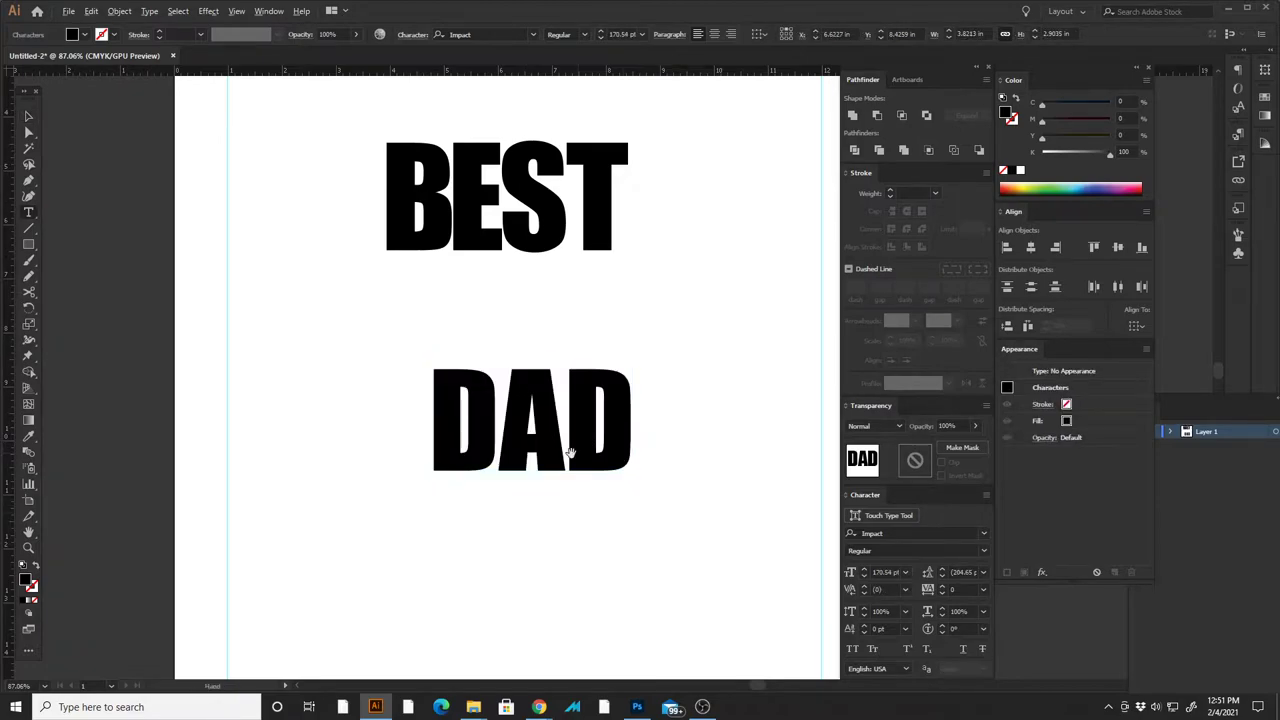
{"action": "left_click", "coordinate": [570, 453]}
{"action": "key", "text": "Left"}
{"action": "key", "text": "alt+Left"}
{"action": "key", "text": "alt+Left"}
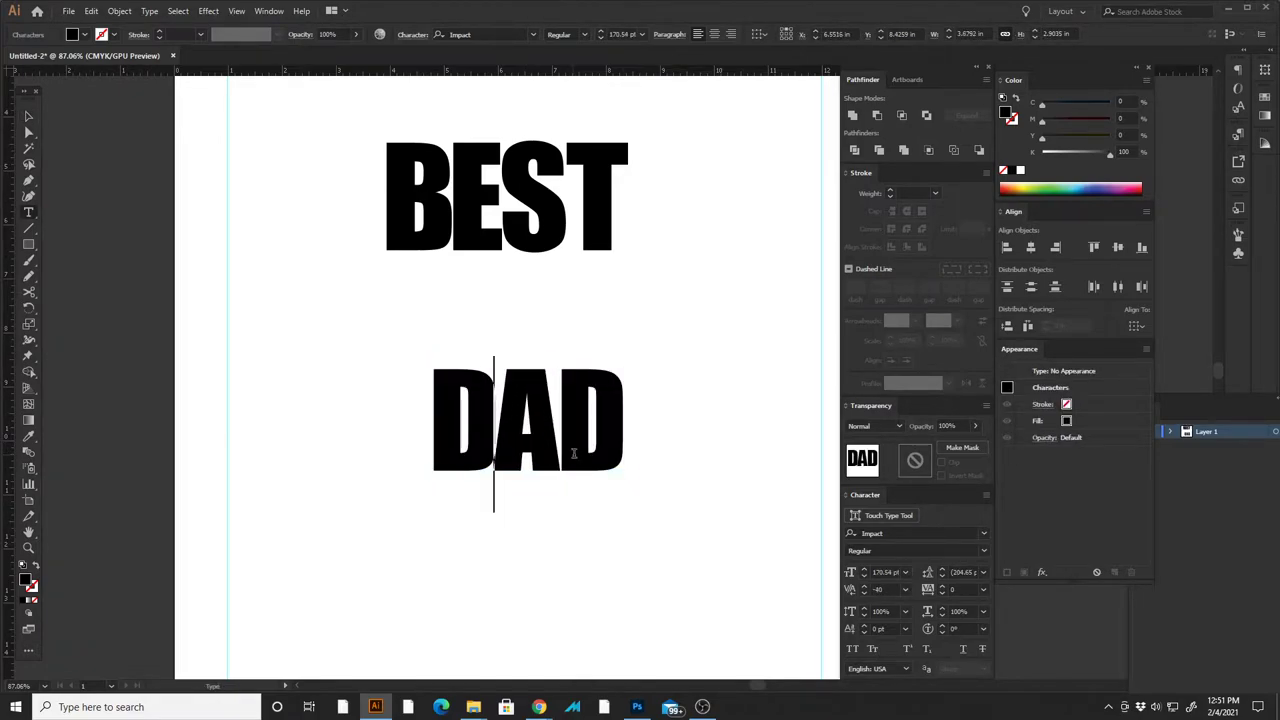
{"action": "key", "text": "Escape"}
{"action": "left_click_drag", "start_coordinate": [573, 450], "coordinate": [526, 339]}
{"action": "left_click", "coordinate": [363, 531]}
- Add EVER below DAD at headline size, about 123 pt, and keep it selected
{"action": "key", "text": "t"}
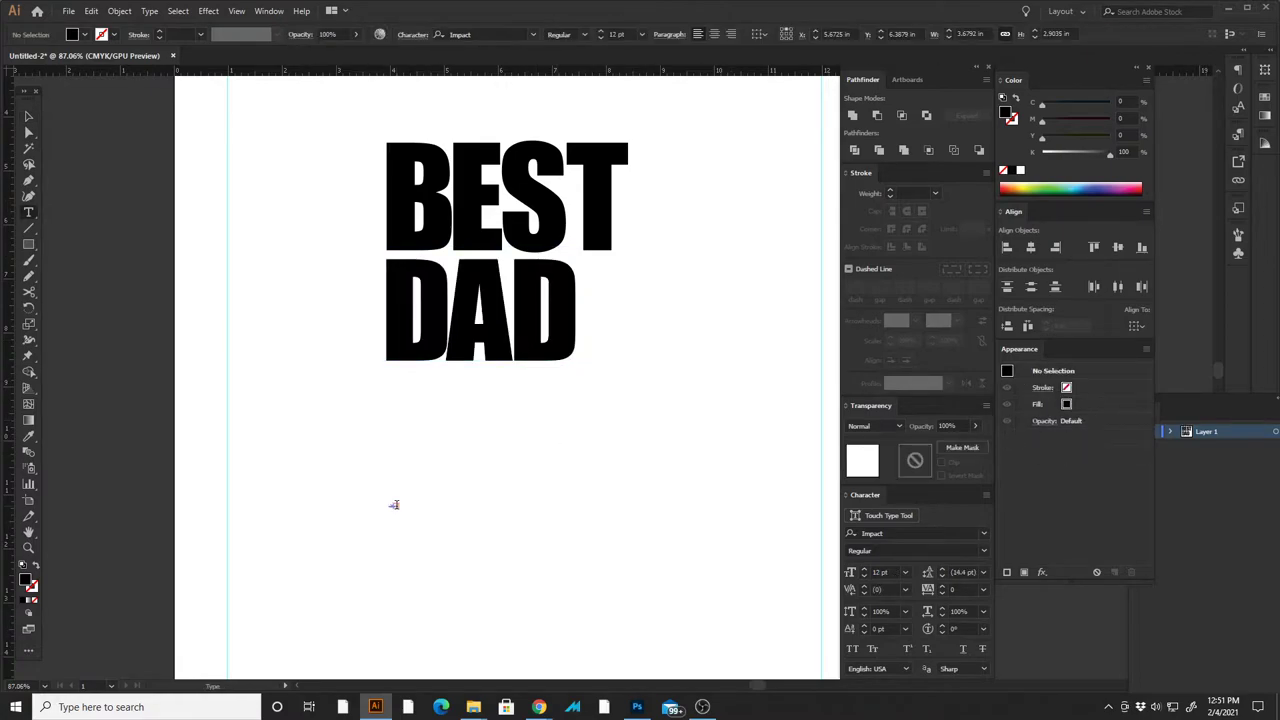
{"action": "key", "text": "v"}
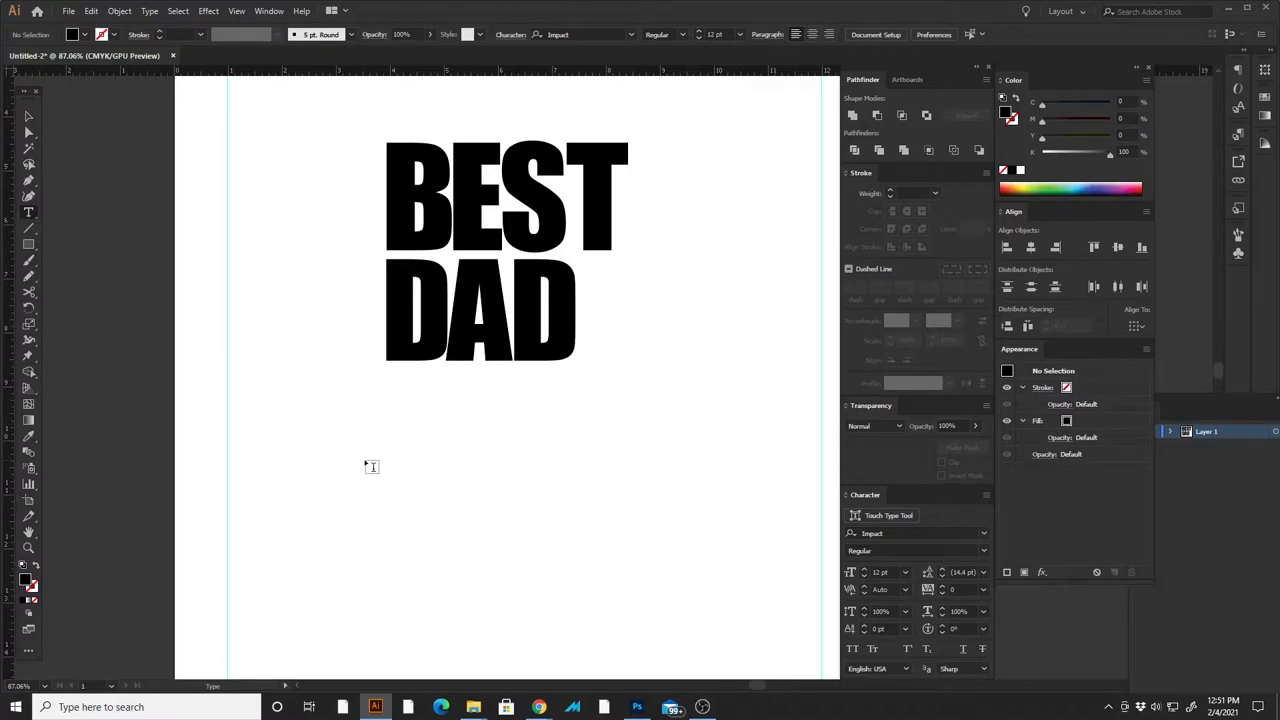
{"action": "left_click", "coordinate": [386, 462]}
{"action": "type", "text": "EVER"}
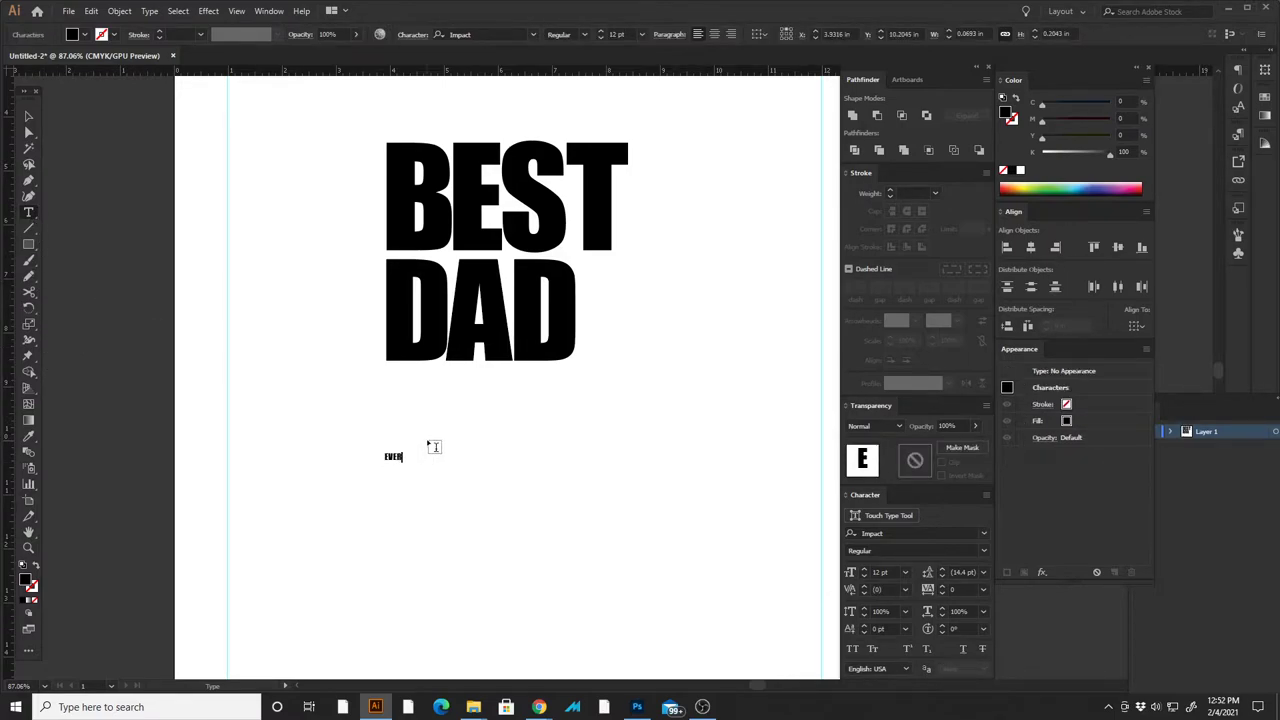
{"action": "key", "text": "Escape"}
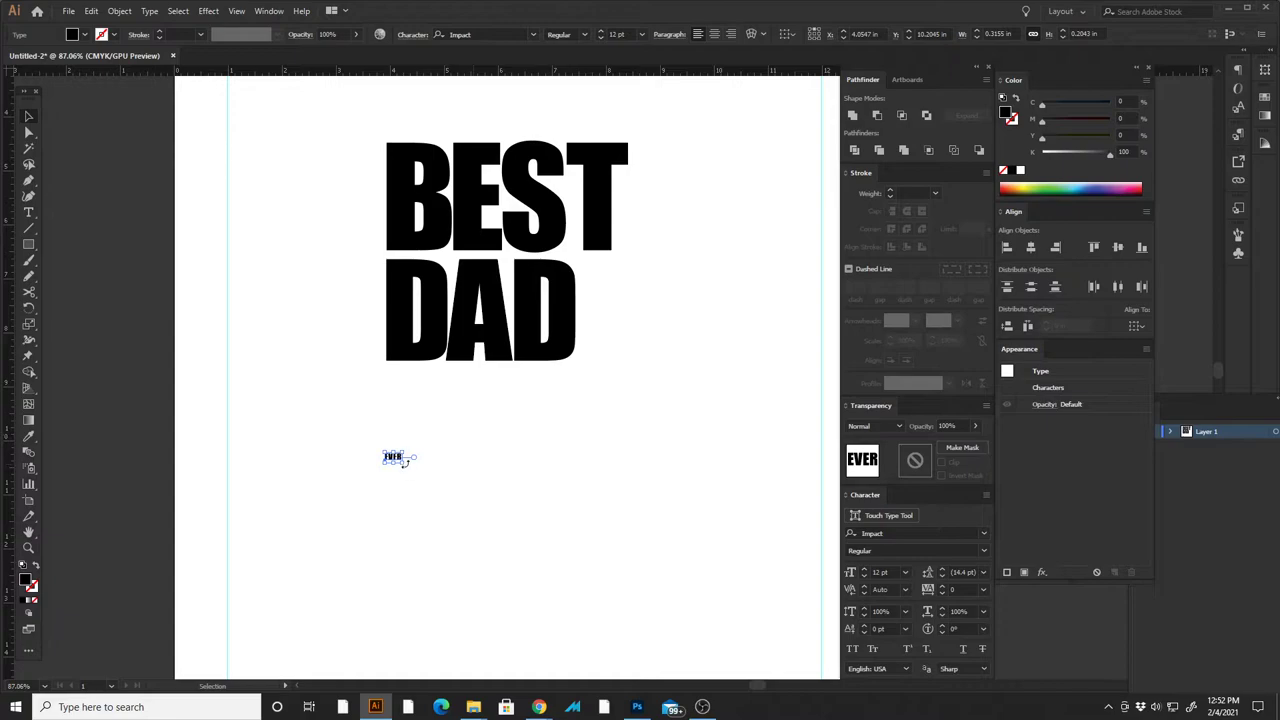
{"action": "left_click_drag", "start_coordinate": [400, 462], "coordinate": [591, 566]}
{"action": "key", "text": "Tab"}
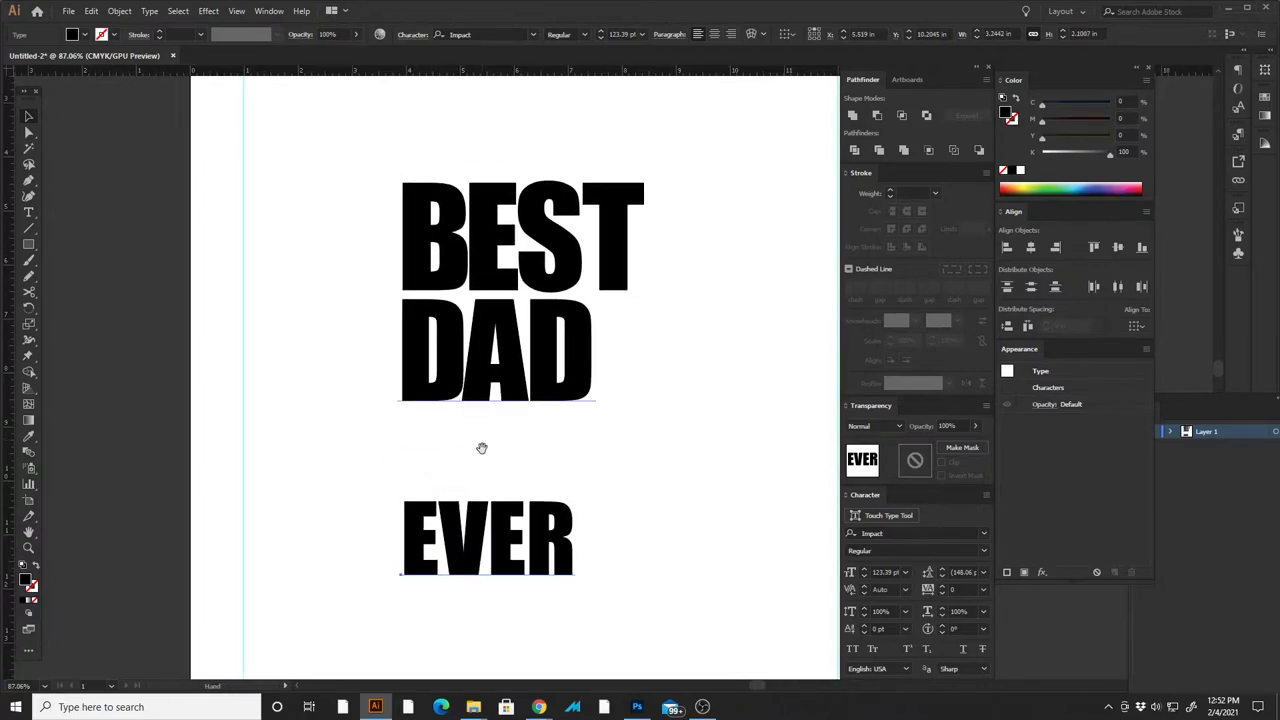
{"action": "key", "text": "ctrl+shift+a"}
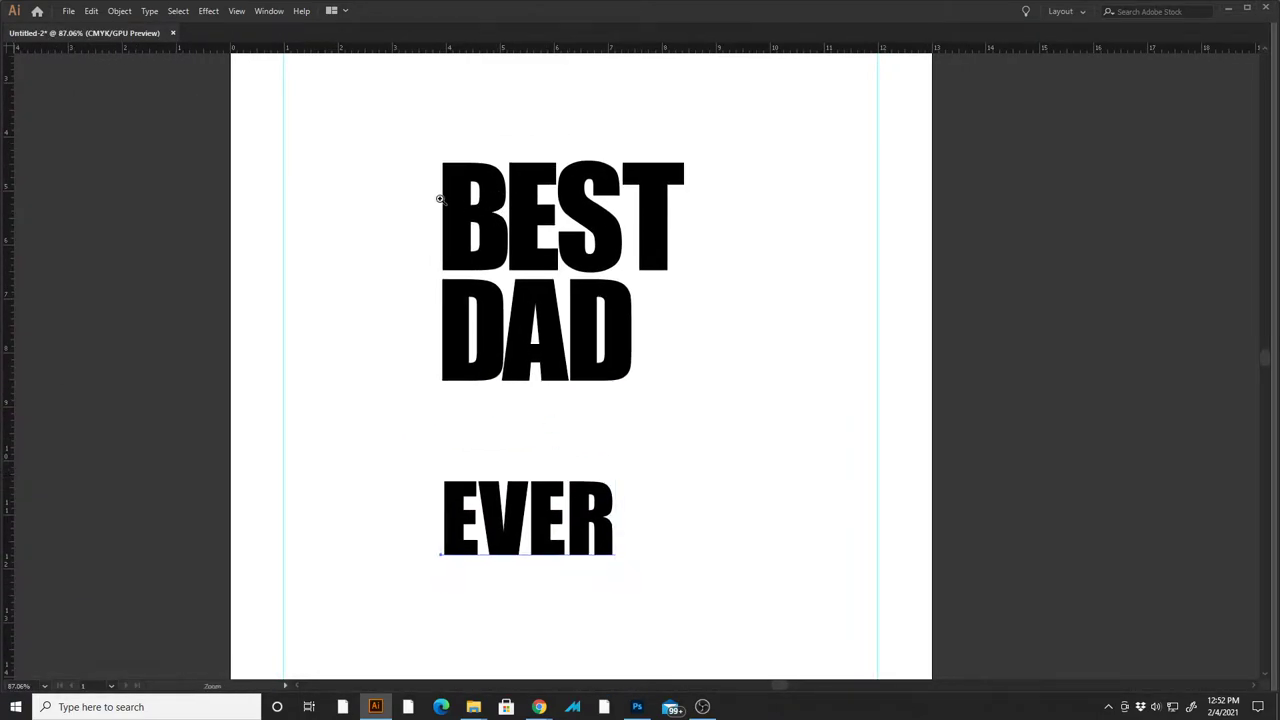
{"action": "key", "text": "ctrl+z"}
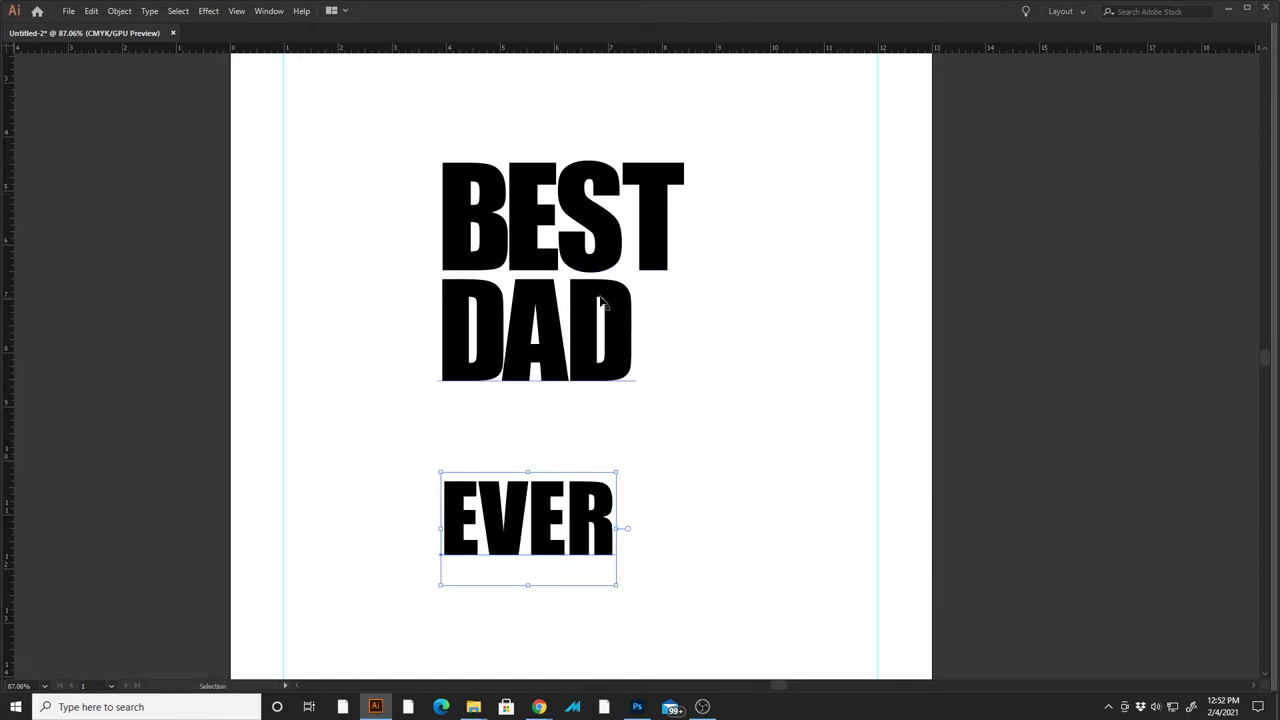
- Move EVER under DAD and BEST above it, then select all three words
{"action": "left_click_drag", "start_coordinate": [558, 370], "coordinate": [606, 350]}
{"action": "left_click_drag", "start_coordinate": [606, 530], "coordinate": [603, 438]}
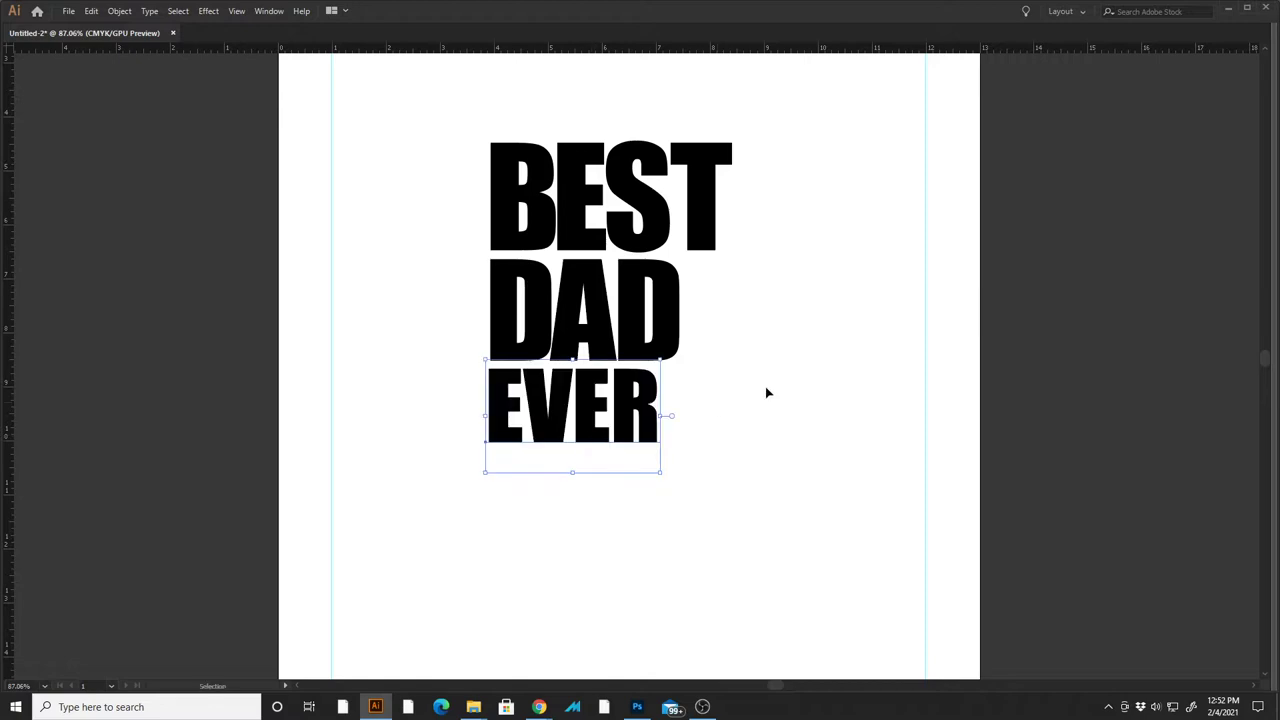
{"action": "left_click_drag", "start_coordinate": [785, 376], "coordinate": [761, 454]}
{"action": "left_click_drag", "start_coordinate": [698, 303], "coordinate": [791, 214]}
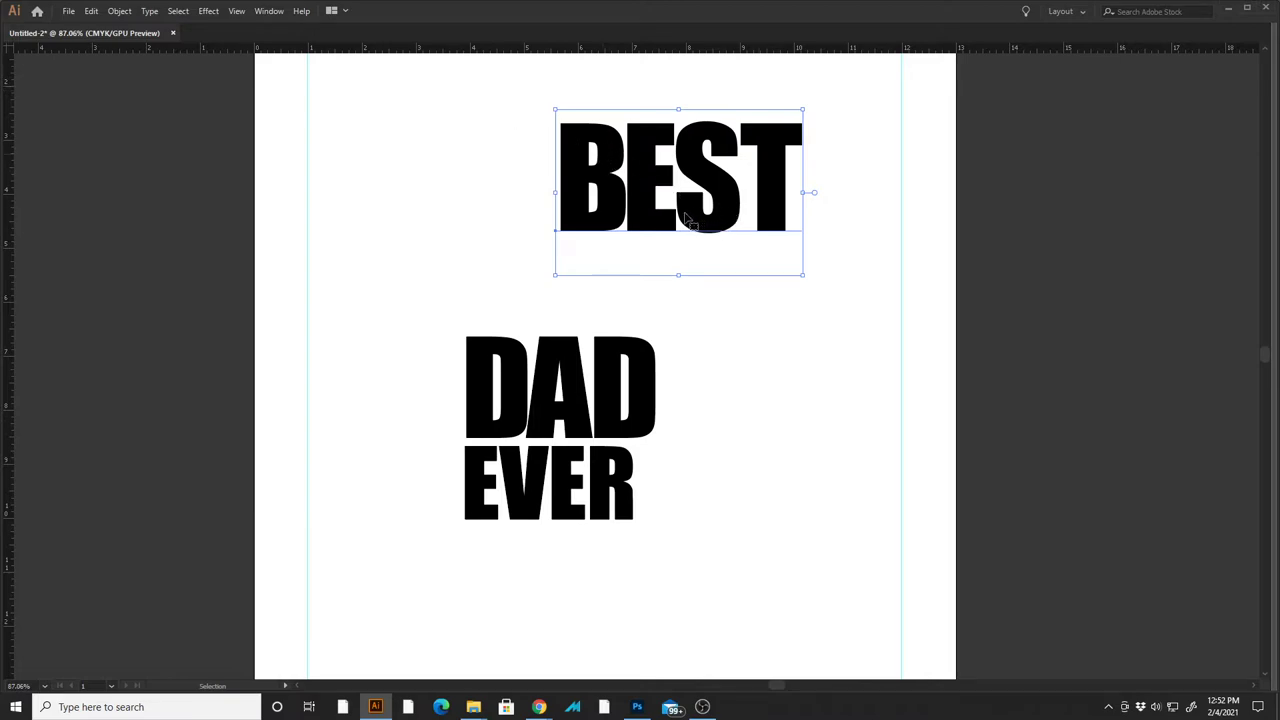
{"action": "left_click_drag", "start_coordinate": [678, 218], "coordinate": [590, 235]}
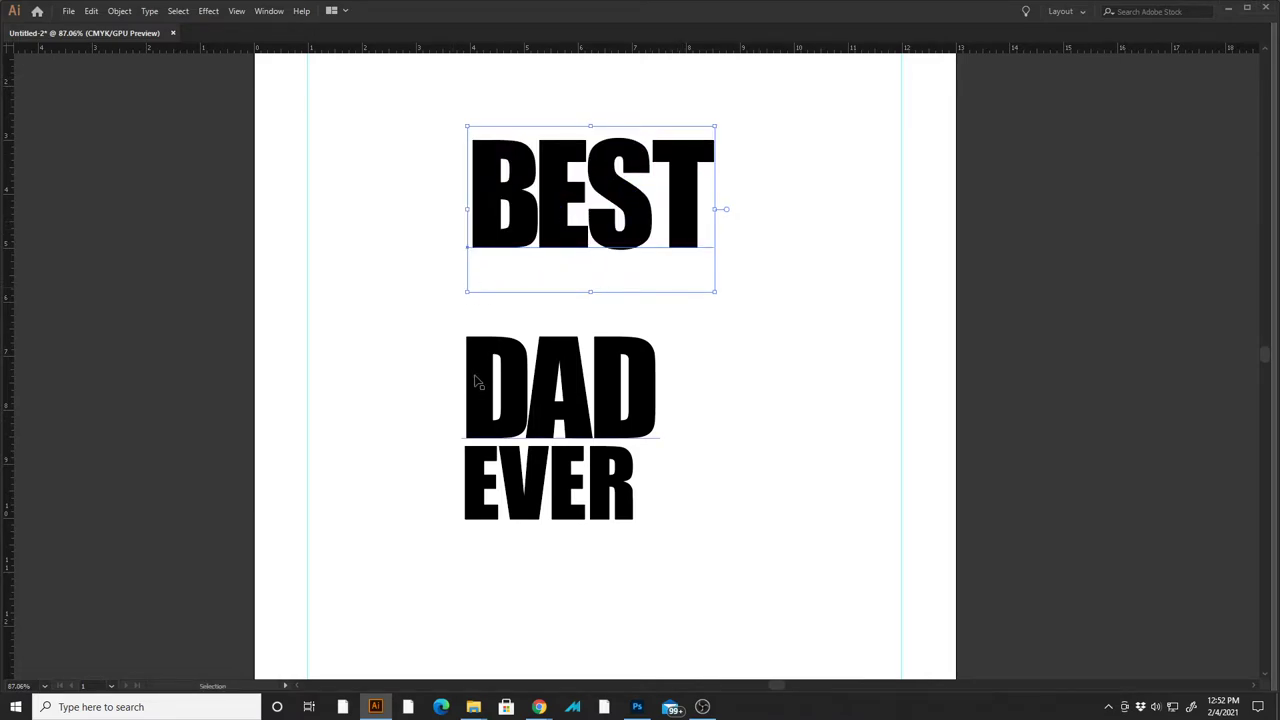
{"action": "left_click_drag", "start_coordinate": [415, 188], "coordinate": [664, 537]}
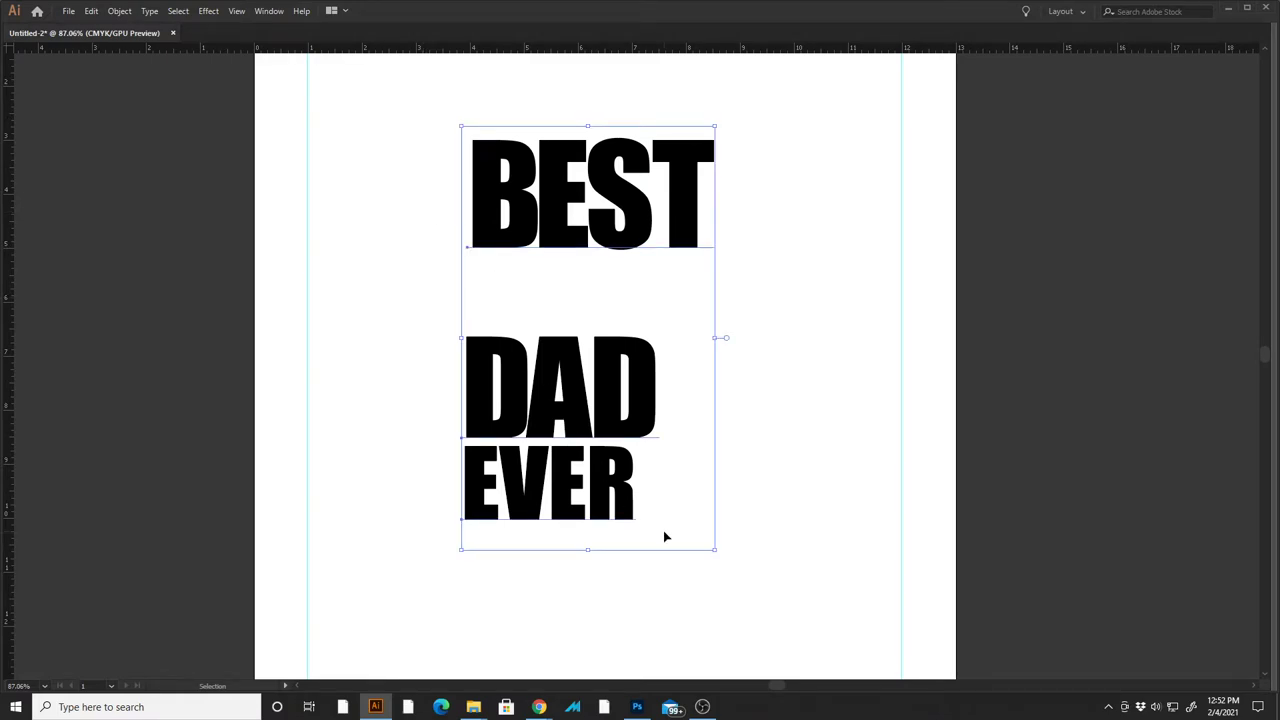
{"action": "key", "text": "ctrl+shift+o"}
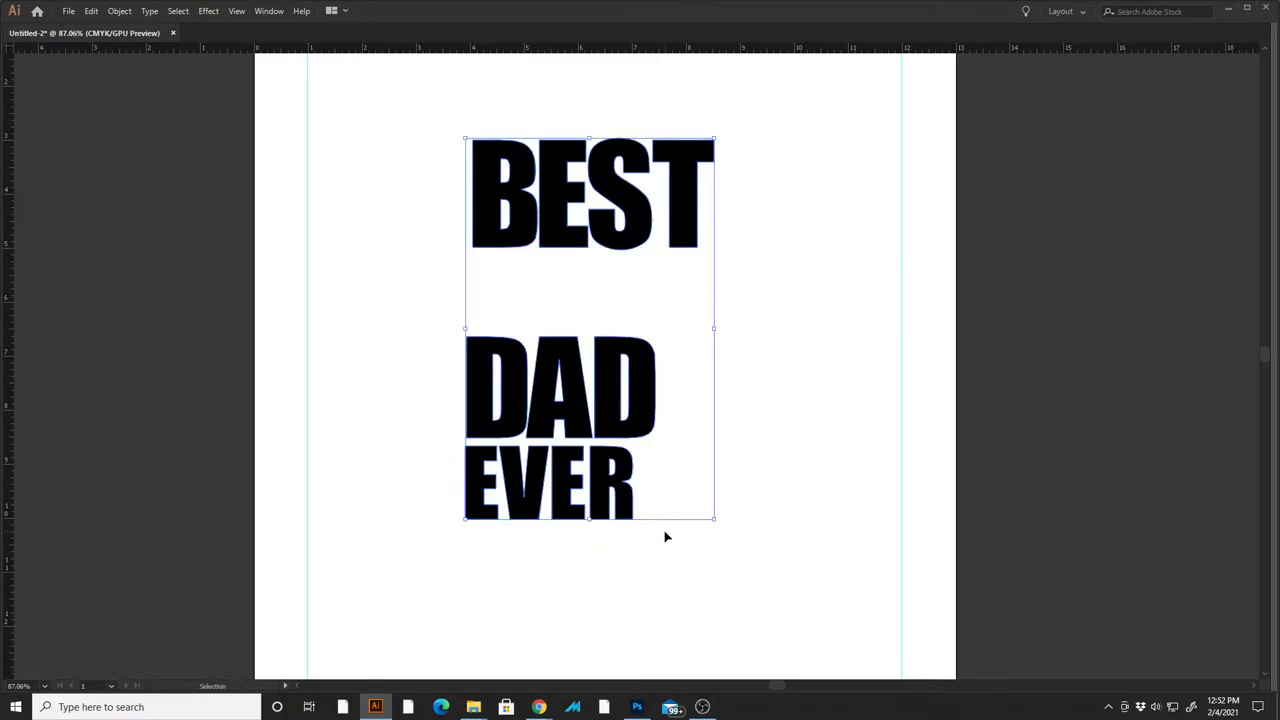
- Nudge BEST and DAD closer together into a tight left-aligned stack
{"action": "left_click", "coordinate": [739, 304]}
{"action": "left_click", "coordinate": [680, 217]}
{"action": "left_click_drag", "start_coordinate": [680, 217], "coordinate": [674, 321]}
{"action": "left_click", "coordinate": [782, 194]}
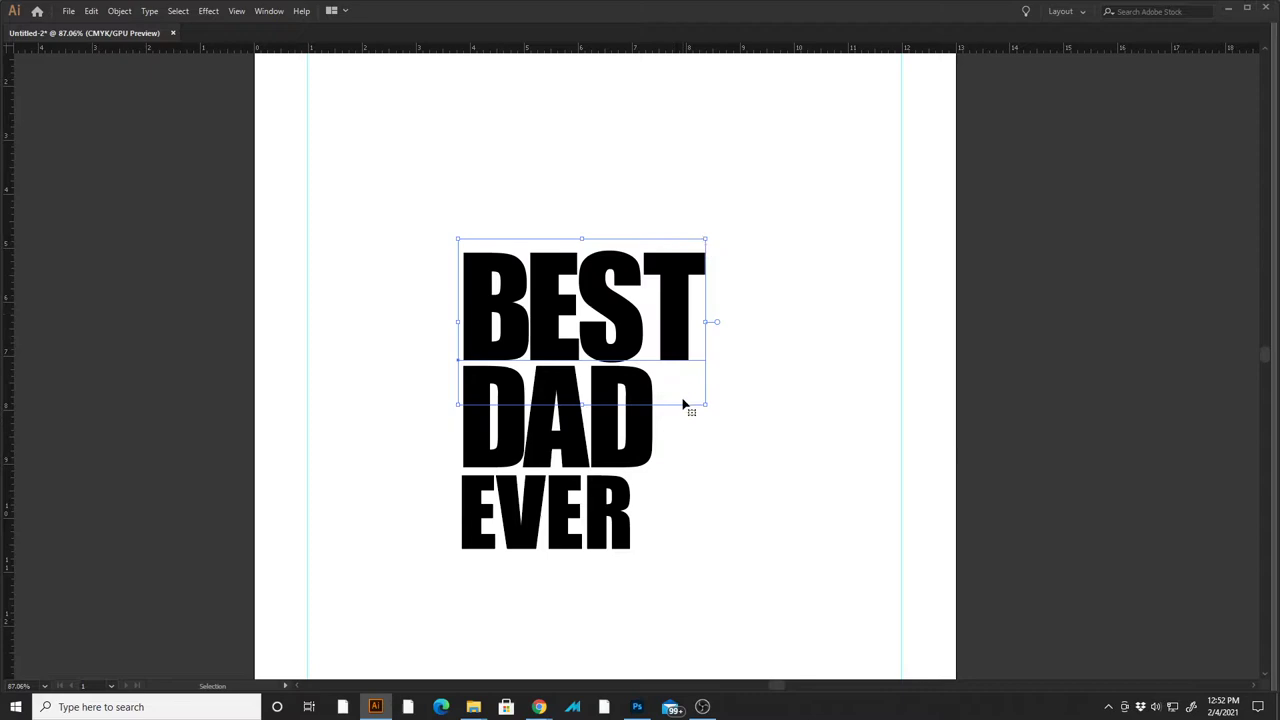
{"action": "left_click", "coordinate": [650, 436]}
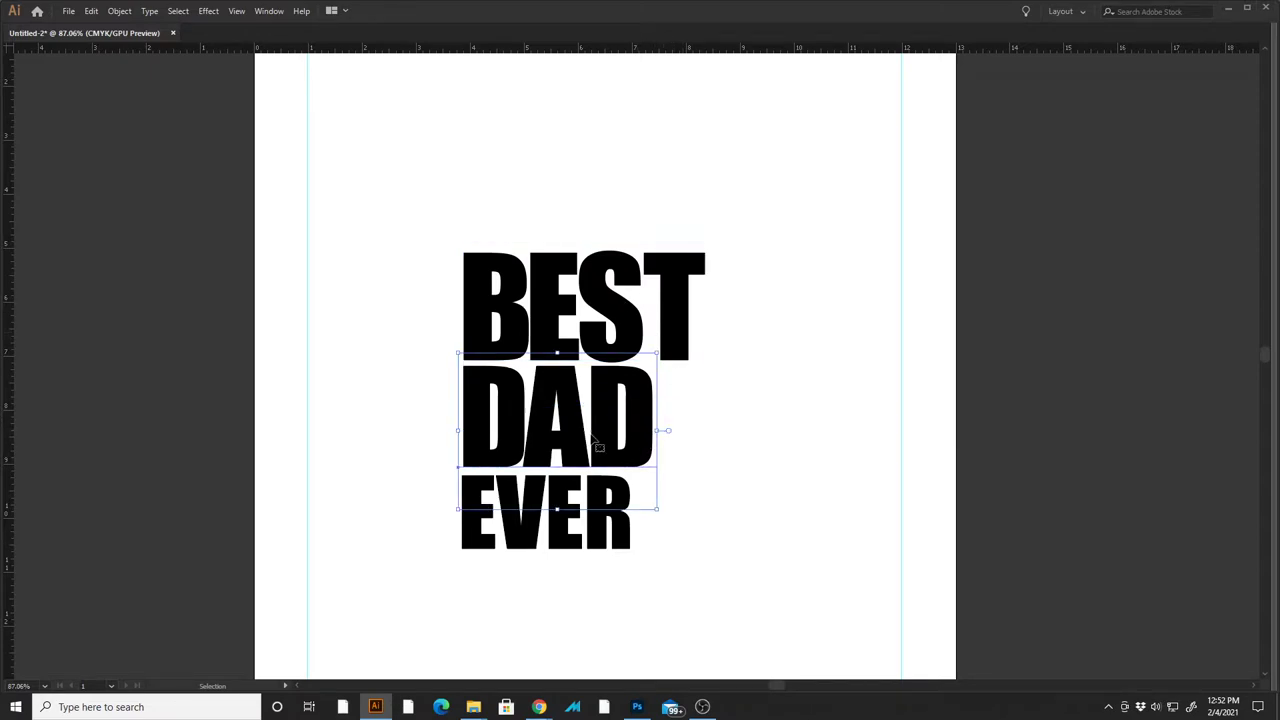
{"action": "left_click_drag", "start_coordinate": [671, 337], "coordinate": [671, 327]}
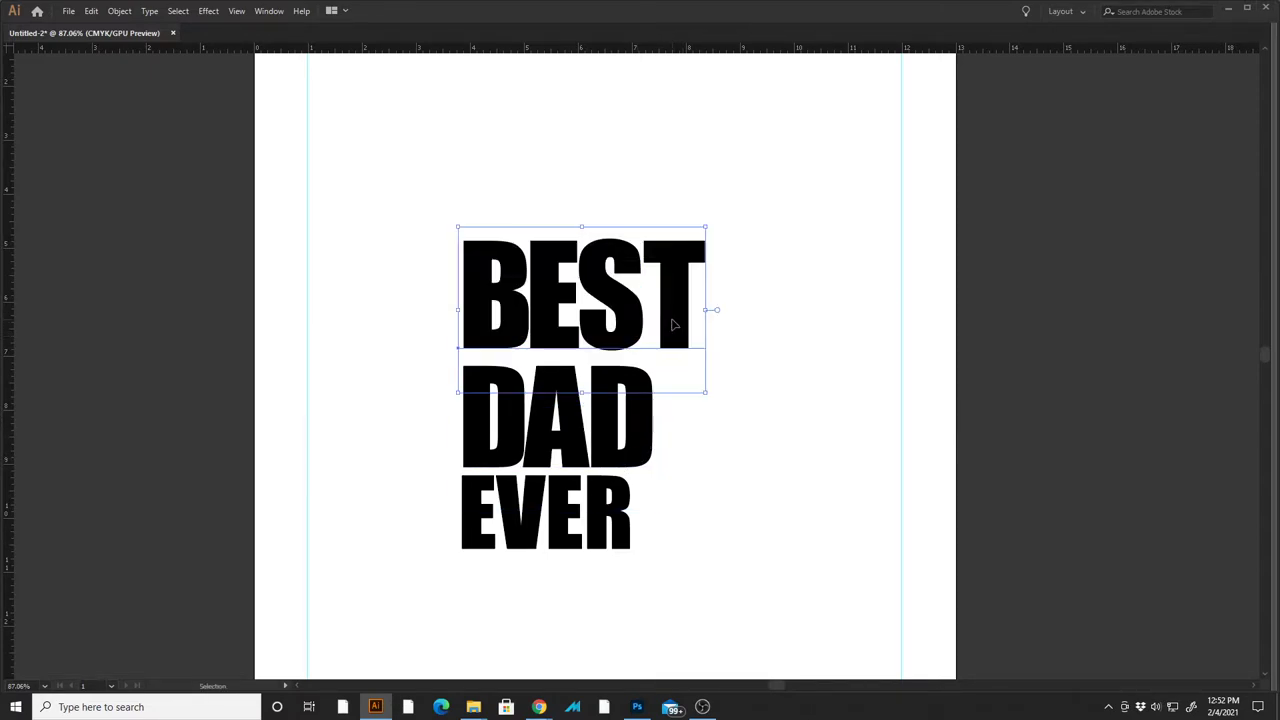
{"action": "left_click", "coordinate": [671, 400]}
{"action": "left_click_drag", "start_coordinate": [650, 437], "coordinate": [669, 432]}
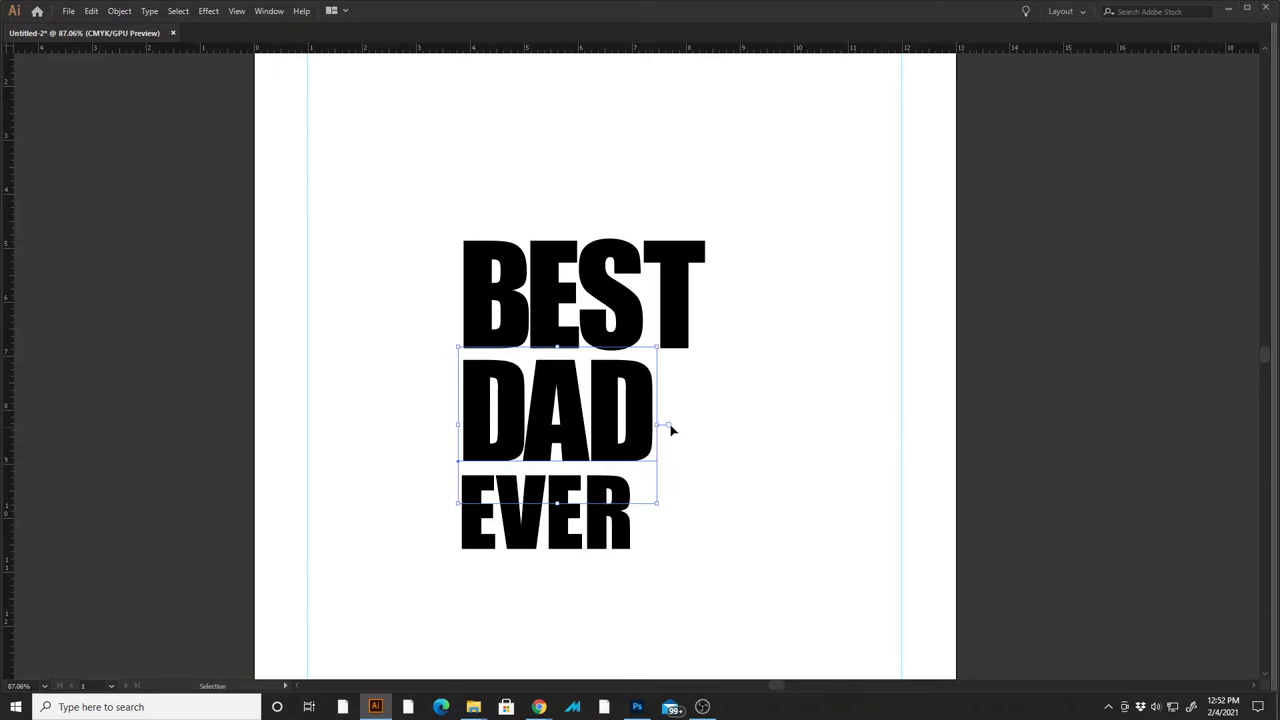
- Select all three word lines and convert them with Type > Create Outlines
{"action": "key", "text": "t"}
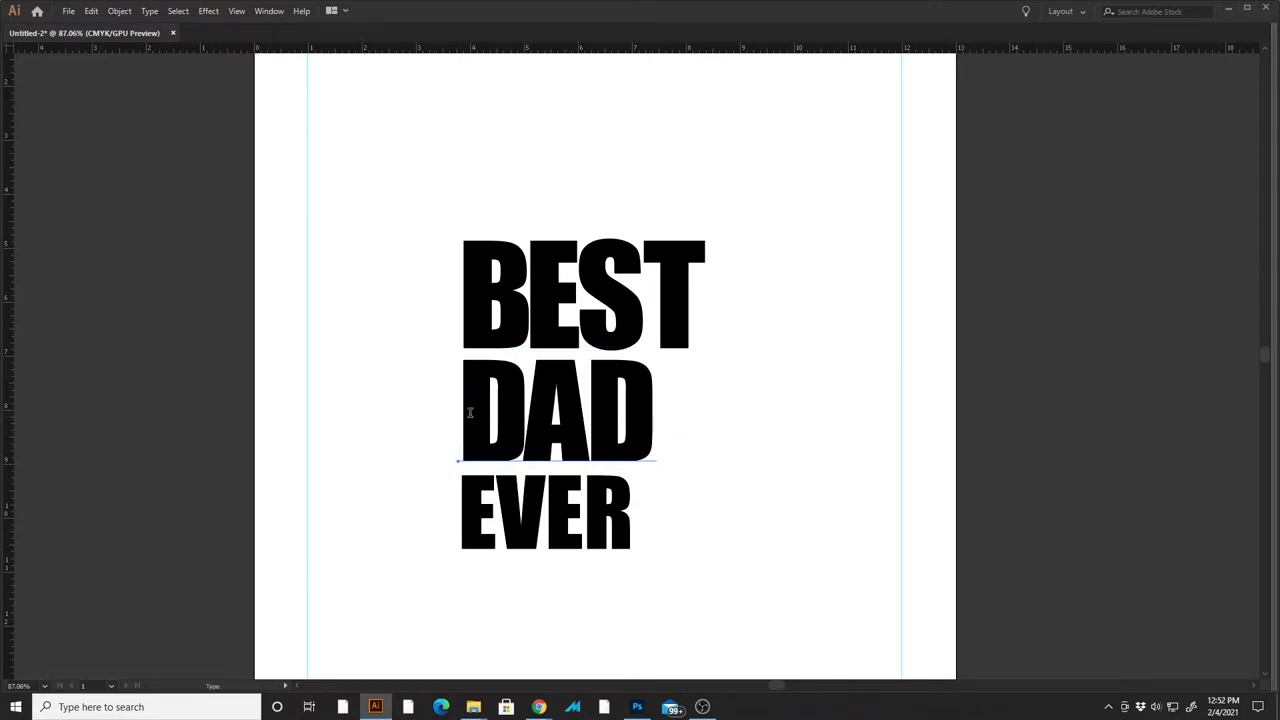
{"action": "key", "text": "ctrl+a"}
{"action": "left_click_drag", "start_coordinate": [791, 177], "coordinate": [354, 611]}
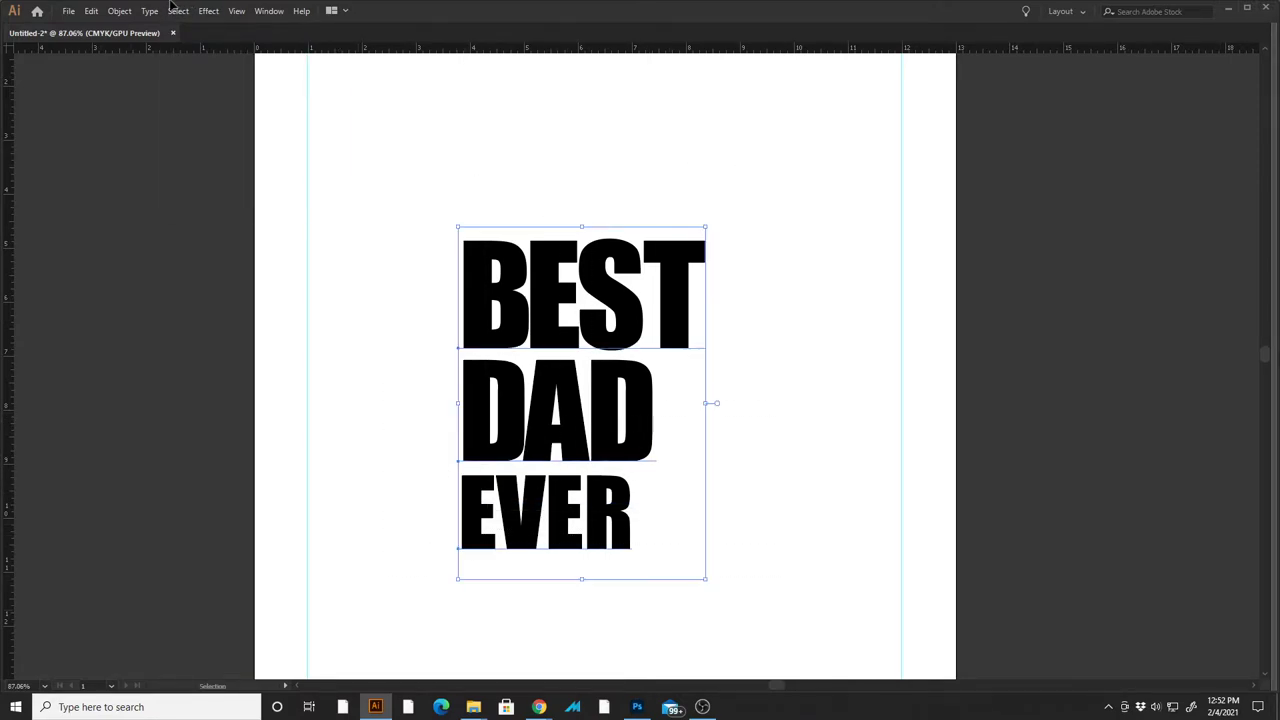
{"action": "left_click", "coordinate": [149, 10]}
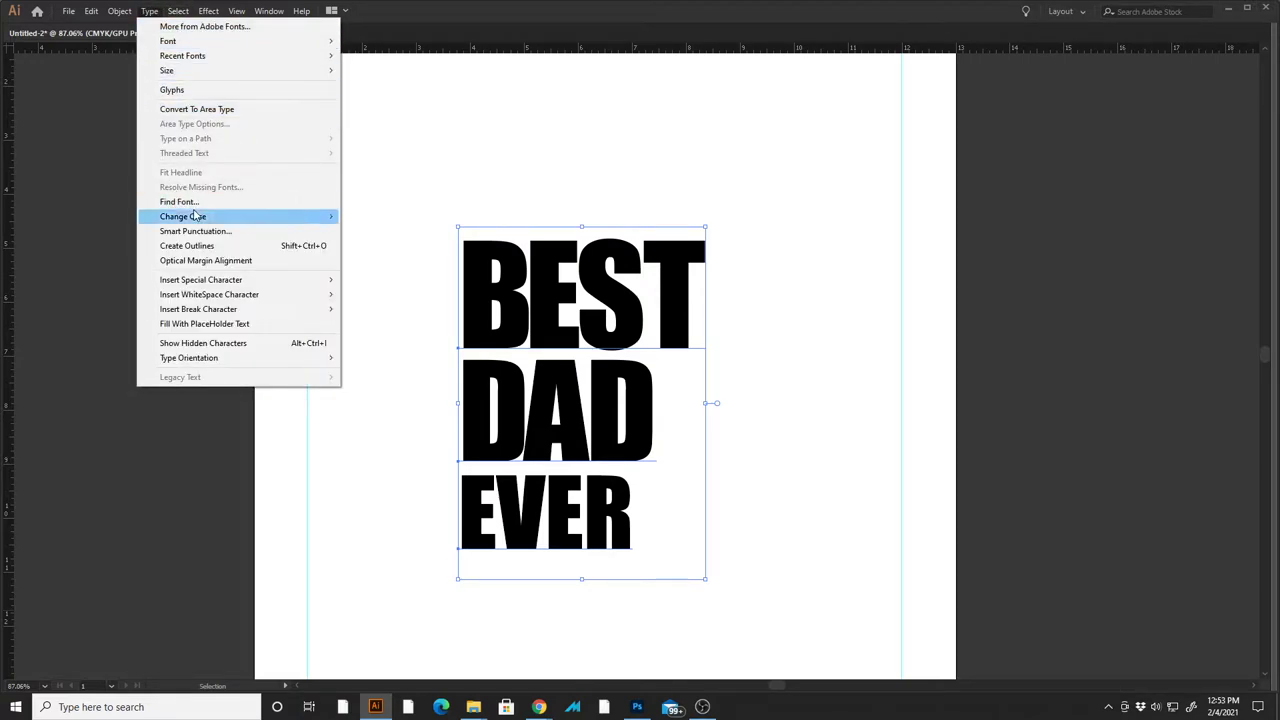
{"action": "left_click", "coordinate": [215, 245]}
- Zoom in to inspect the outlined T, then fit the whole page in view
{"action": "left_click", "coordinate": [762, 374]}
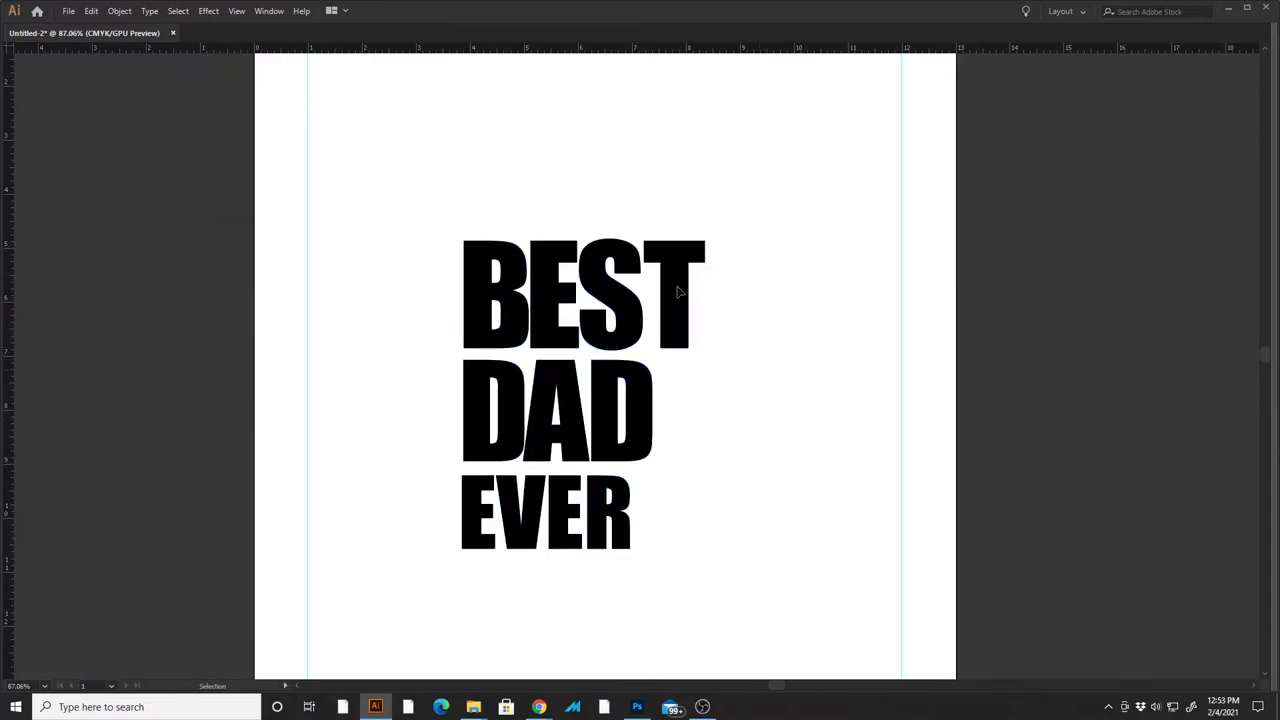
{"action": "key", "text": "z"}
{"action": "left_click", "coordinate": [679, 296]}
{"action": "left_click", "coordinate": [681, 312]}
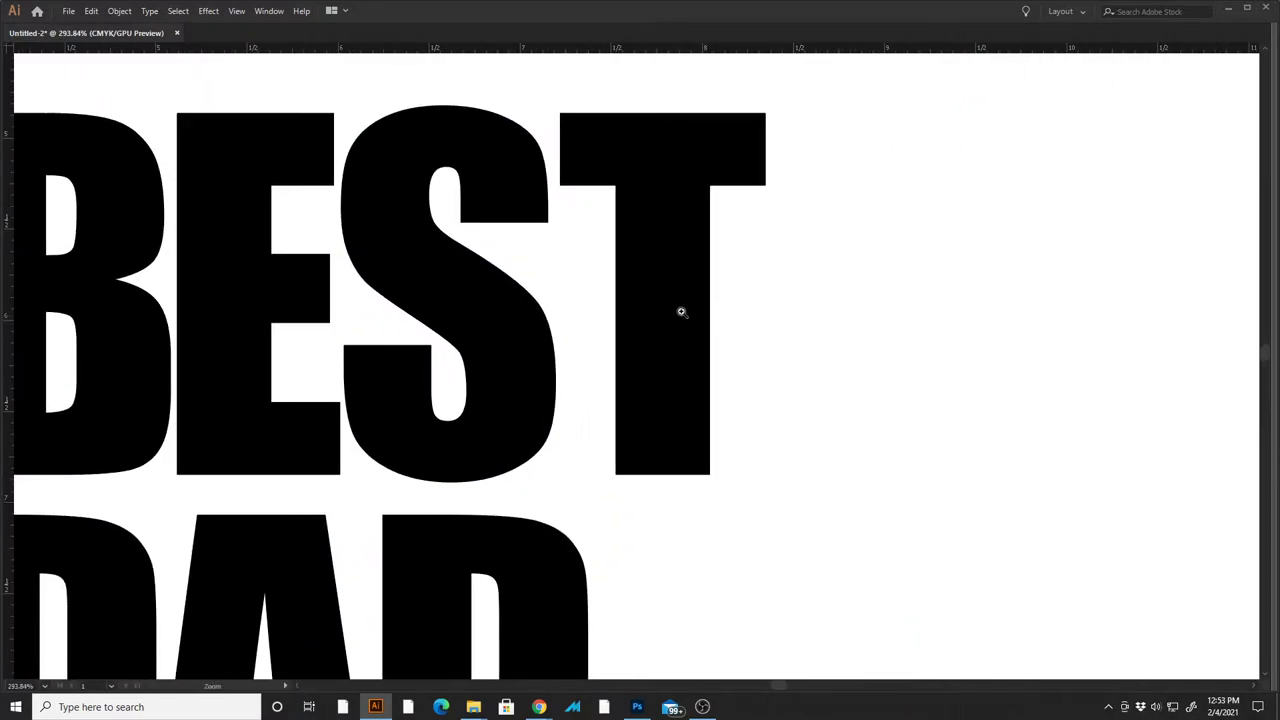
{"action": "key", "text": "v"}
{"action": "left_click", "coordinate": [650, 319]}
{"action": "left_click", "coordinate": [826, 311]}
{"action": "key", "text": "ctrl+0"}
- Move BEST to the top-left guide and scale it to span the page width
{"action": "left_click_drag", "start_coordinate": [567, 275], "coordinate": [424, 178]}
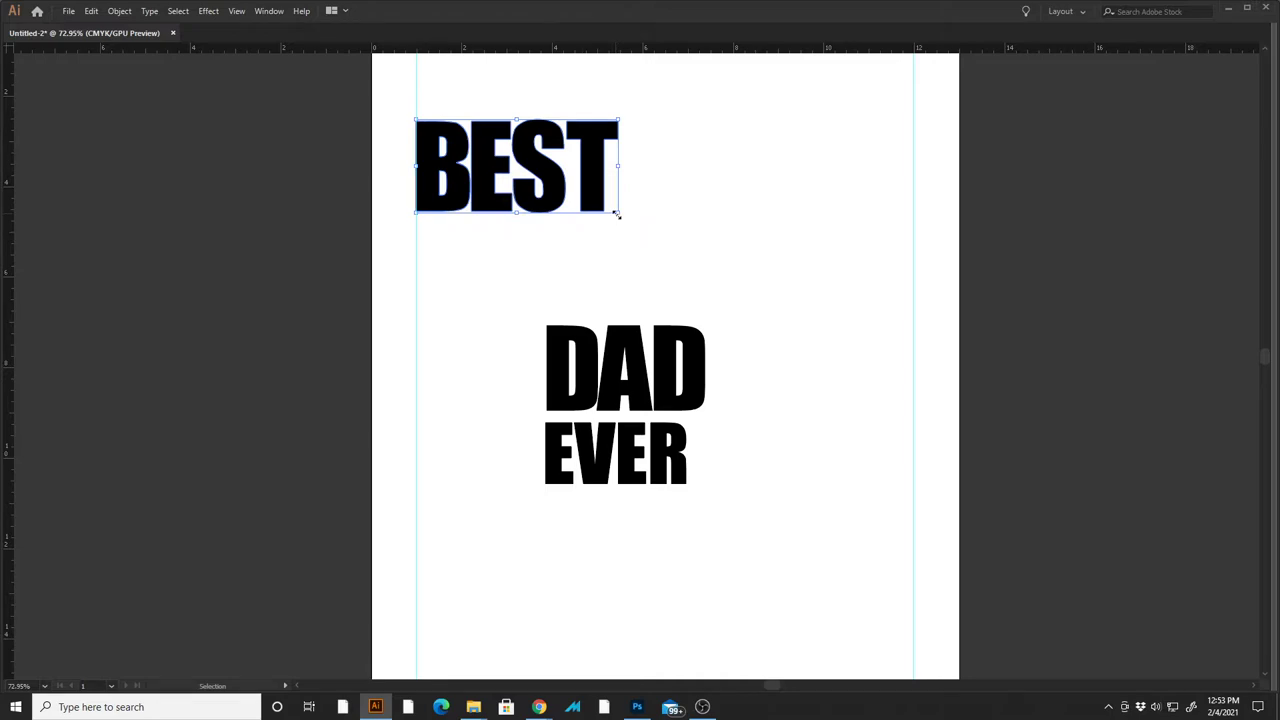
{"action": "left_click_drag", "start_coordinate": [618, 213], "coordinate": [914, 372]}
{"action": "scroll", "coordinate": [720, 320], "scroll_direction": "up", "scroll_amount": 3}
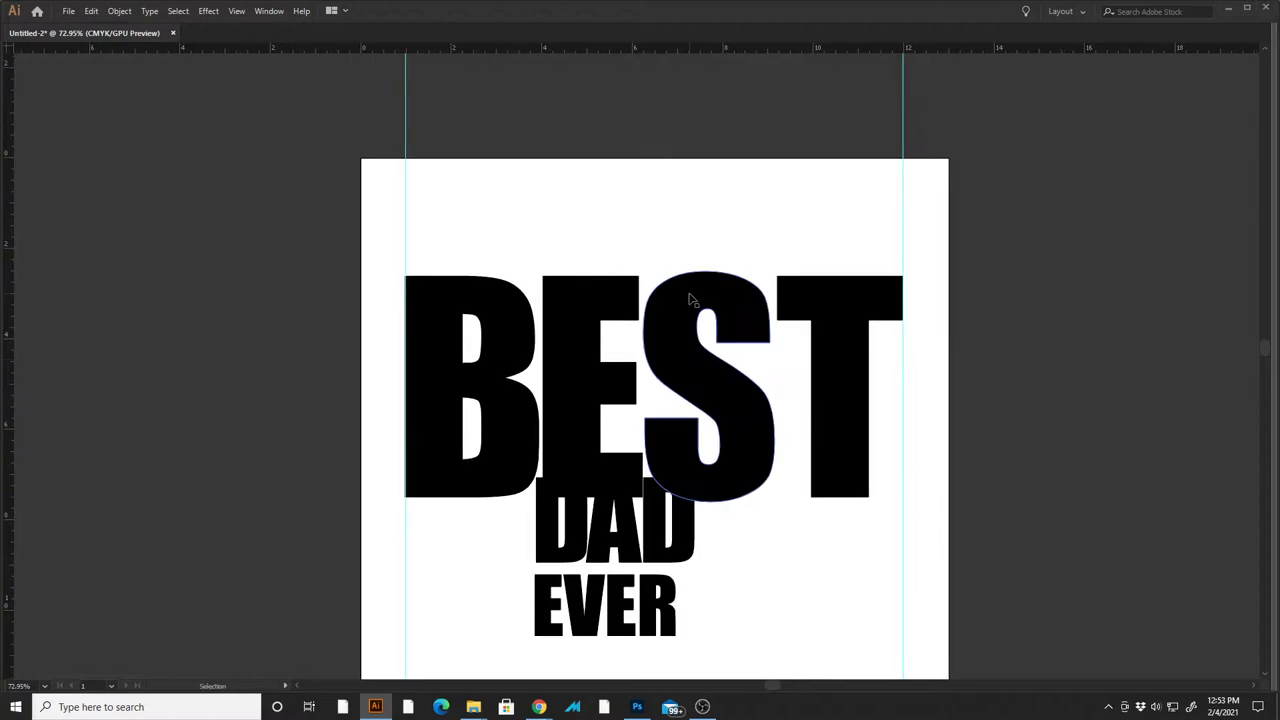
{"action": "left_click_drag", "start_coordinate": [700, 340], "coordinate": [690, 250]}
- Move EVER further down and enlarge DAD beneath BEST
{"action": "scroll", "coordinate": [705, 290], "scroll_direction": "down", "scroll_amount": 3}
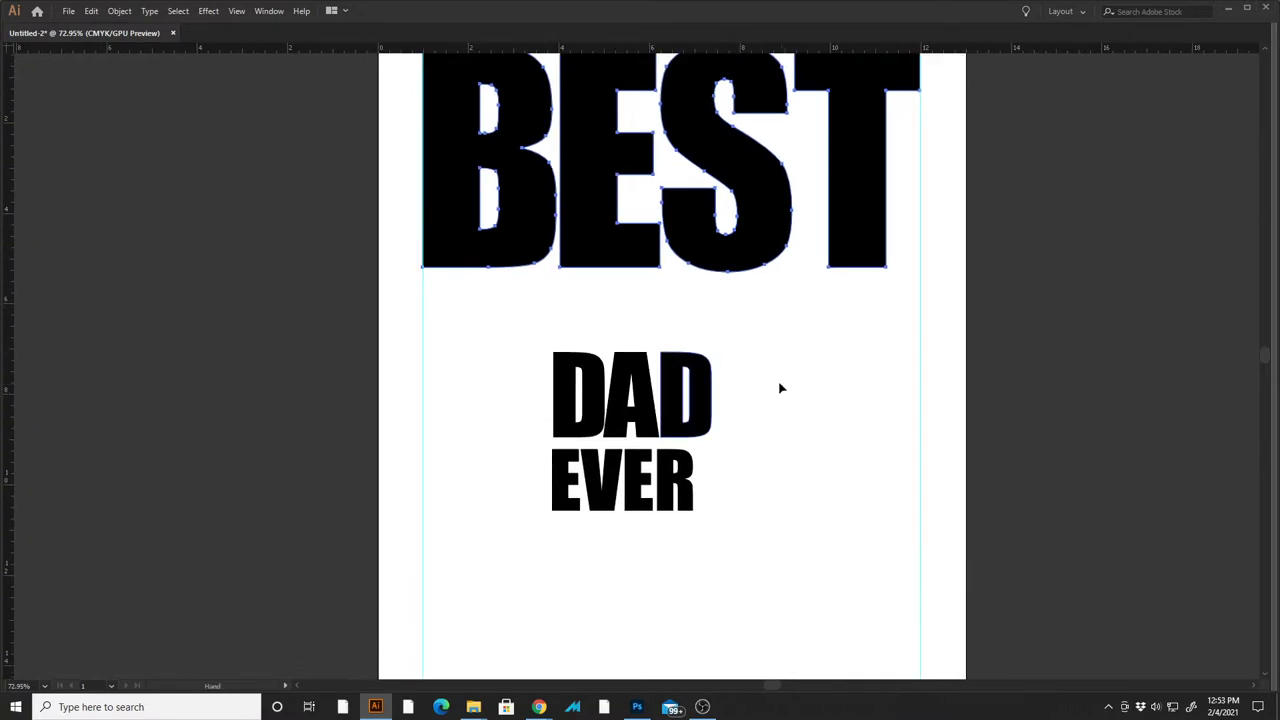
{"action": "left_click_drag", "start_coordinate": [795, 398], "coordinate": [677, 314]}
{"action": "left_click_drag", "start_coordinate": [617, 458], "coordinate": [617, 568]}
{"action": "left_click_drag", "start_coordinate": [630, 378], "coordinate": [911, 497]}
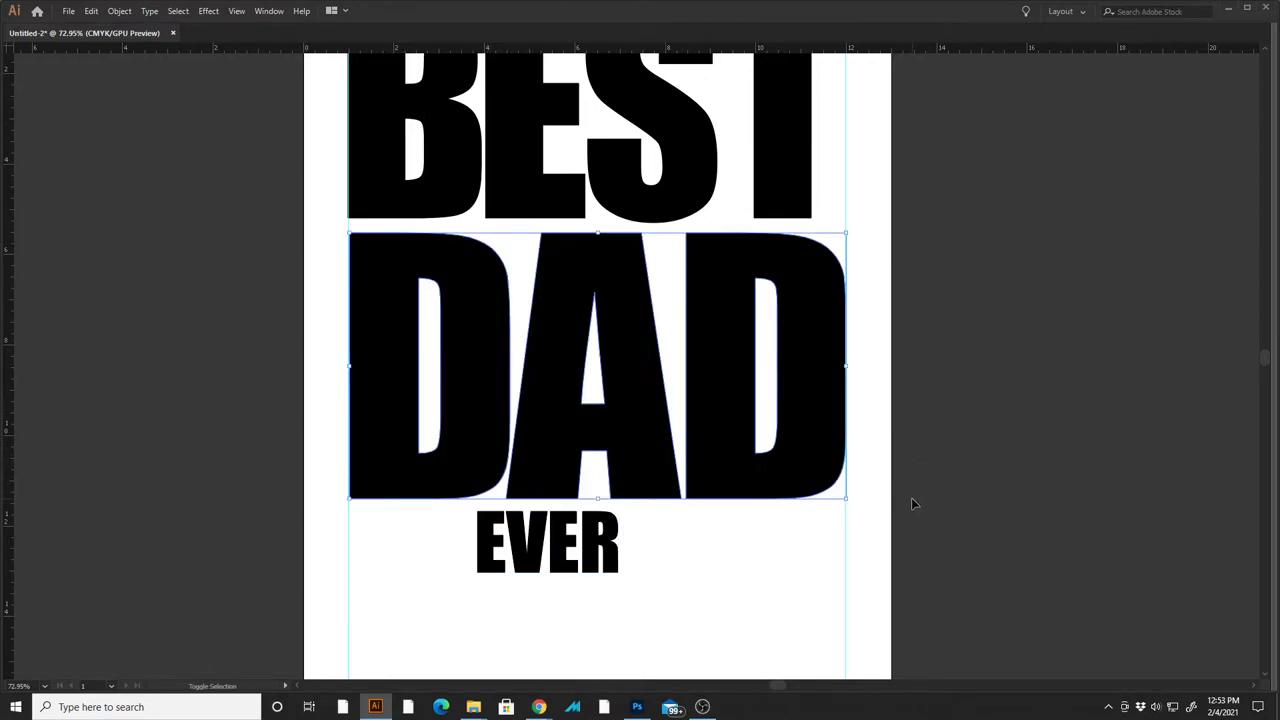
- Snap DAD's top-left corner to the left guide
{"action": "key", "text": "ctrl+shift+a"}
{"action": "left_click_drag", "start_coordinate": [383, 243], "coordinate": [563, 324]}
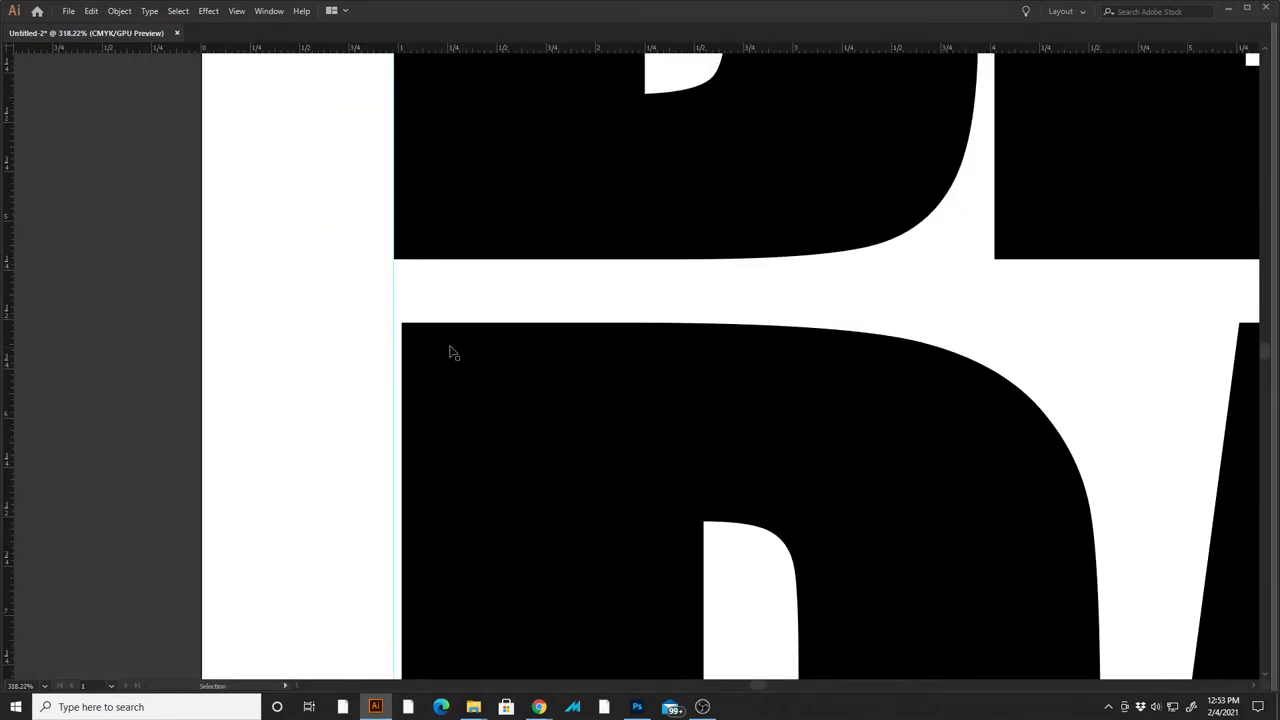
{"action": "left_click", "coordinate": [400, 351]}
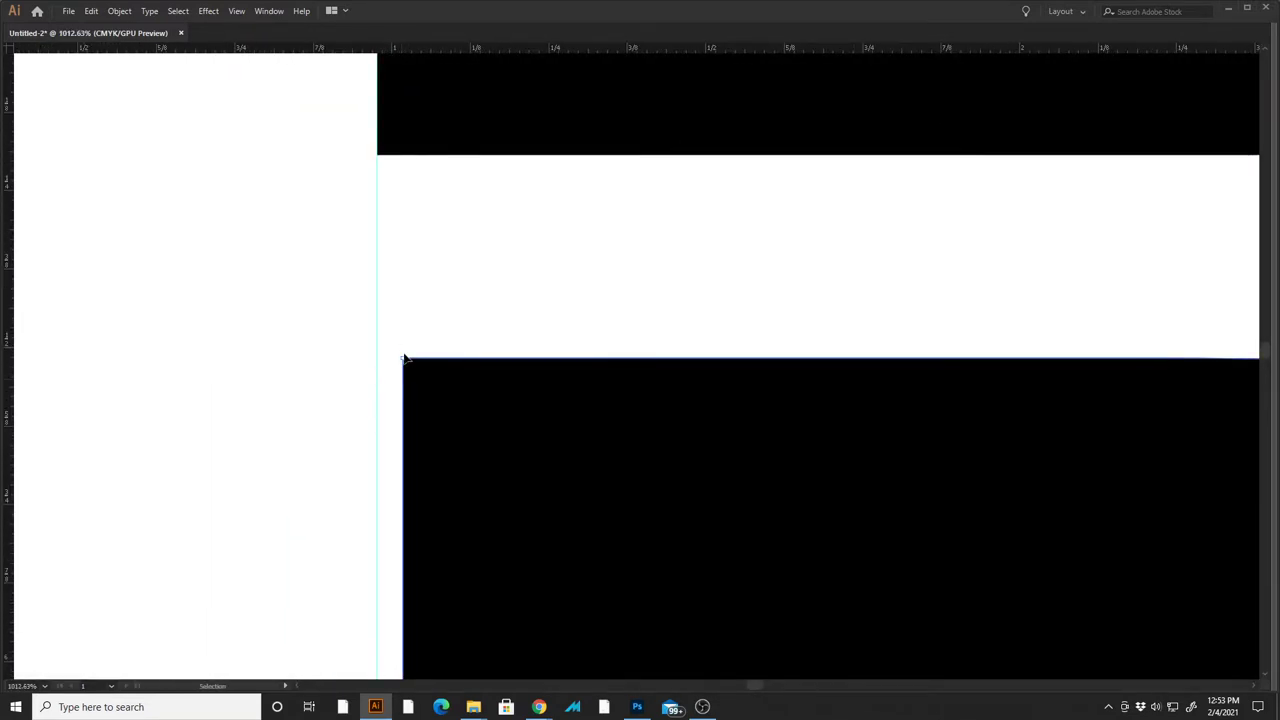
{"action": "left_click_drag", "start_coordinate": [403, 357], "coordinate": [378, 328]}
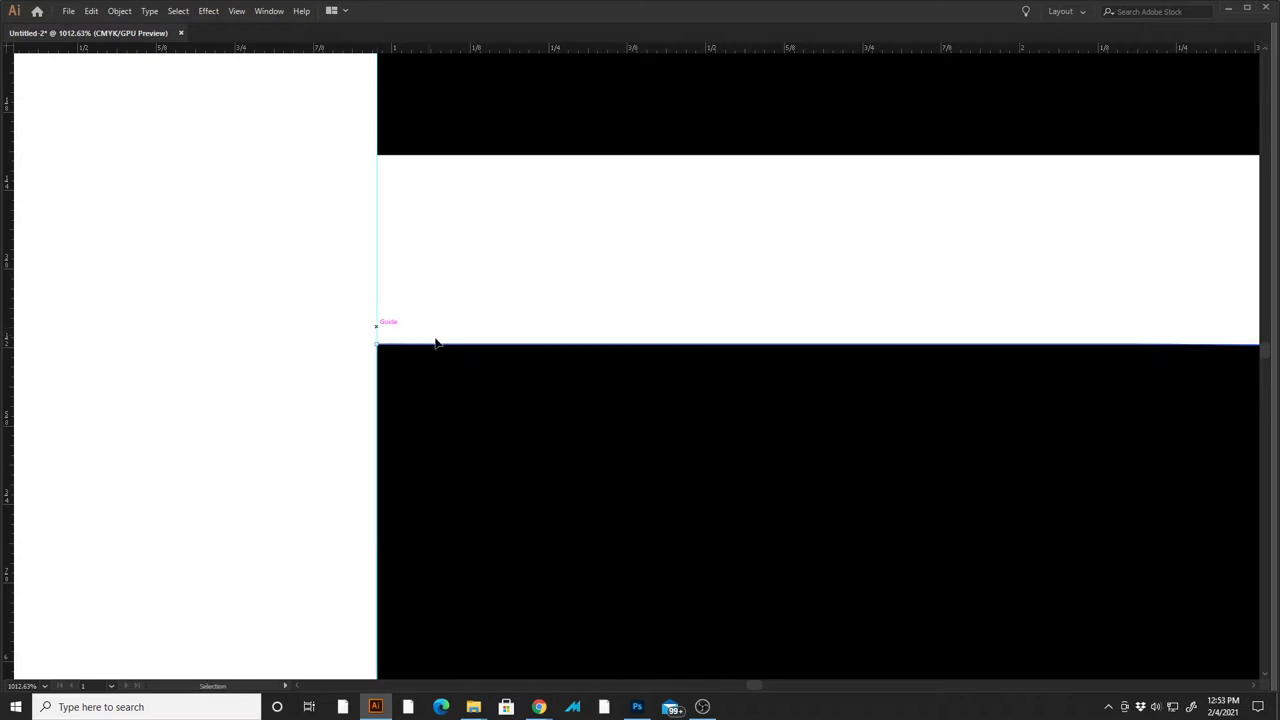
{"action": "left_click_drag", "start_coordinate": [559, 405], "coordinate": [309, 189]}
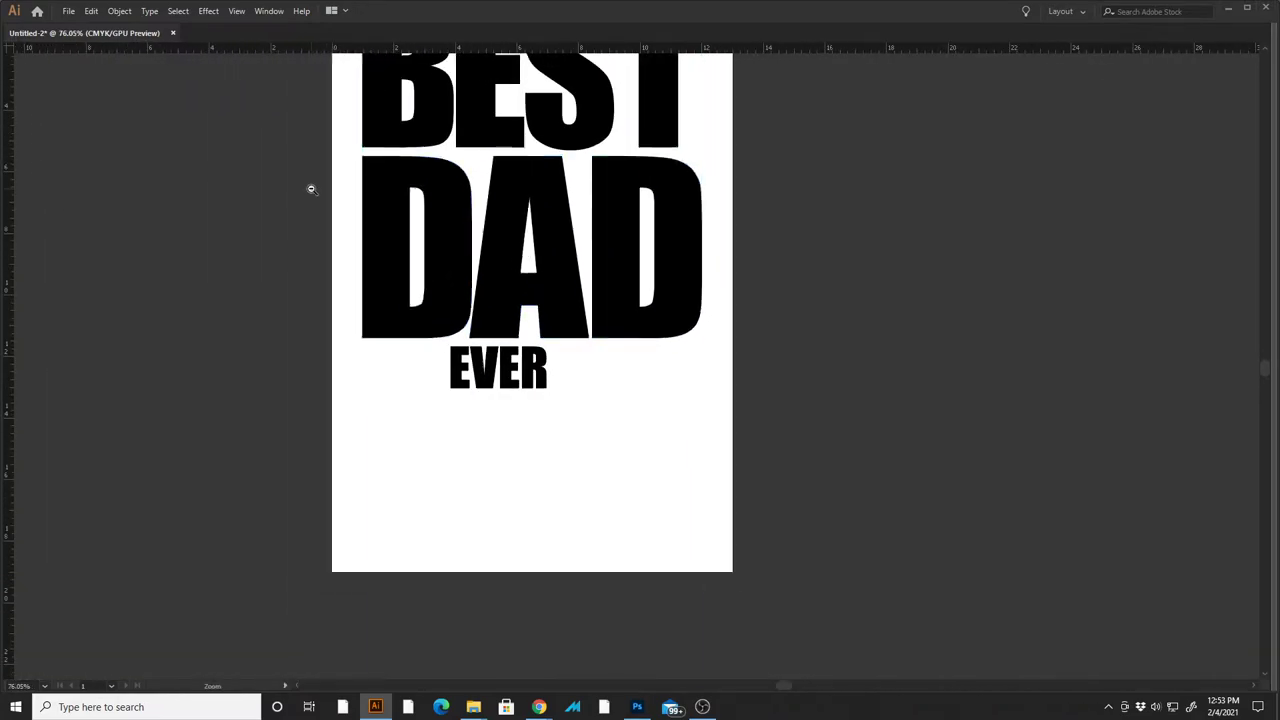
{"action": "left_click_drag", "start_coordinate": [456, 294], "coordinate": [450, 380]}
- Align EVER's top-left corner with the left guide and view the whole page
{"action": "key", "text": "v"}
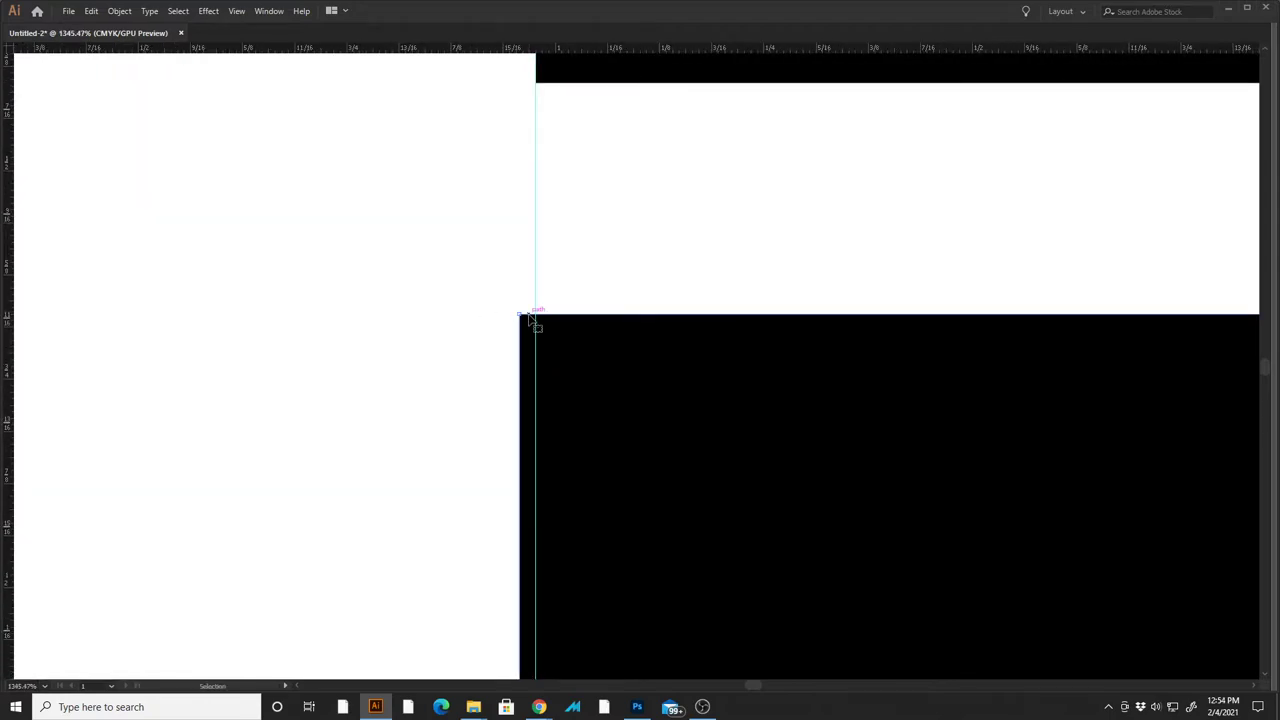
{"action": "left_click_drag", "start_coordinate": [522, 313], "coordinate": [537, 320]}
{"action": "key", "text": "z"}
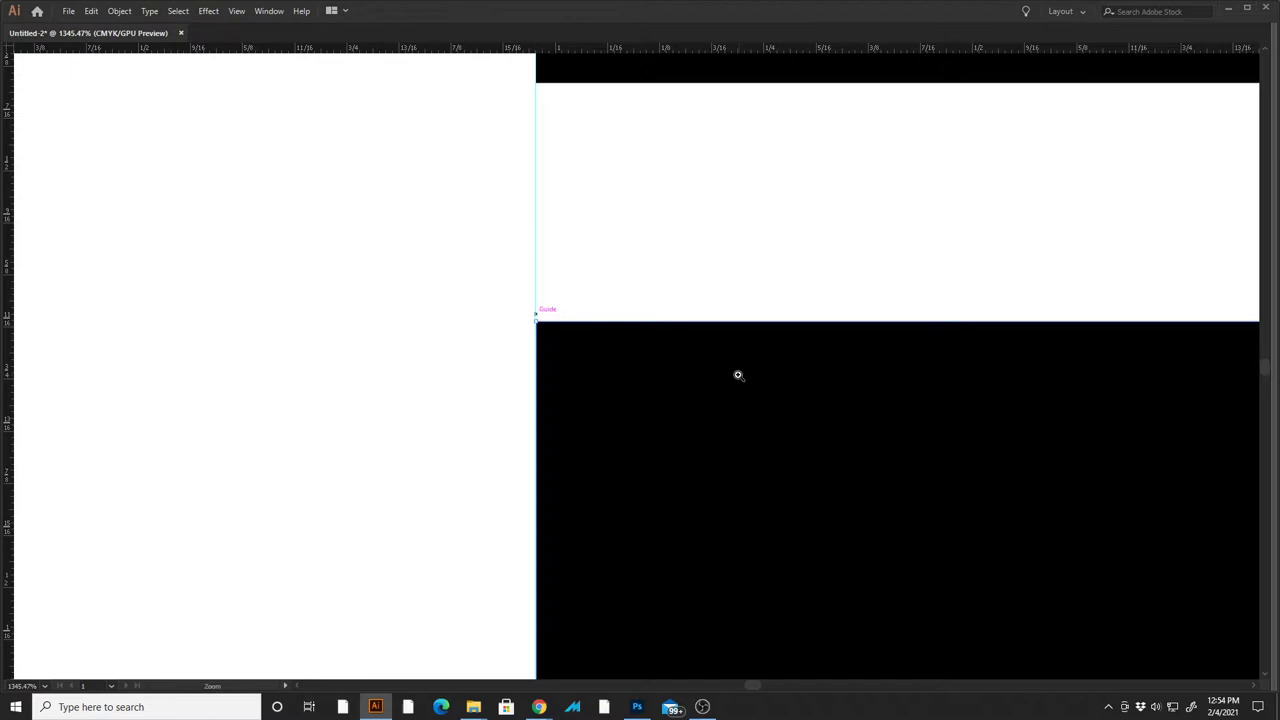
{"action": "left_click_drag", "start_coordinate": [737, 374], "coordinate": [550, 113]}
{"action": "scroll", "coordinate": [550, 113], "scroll_direction": "down", "scroll_amount": 10}
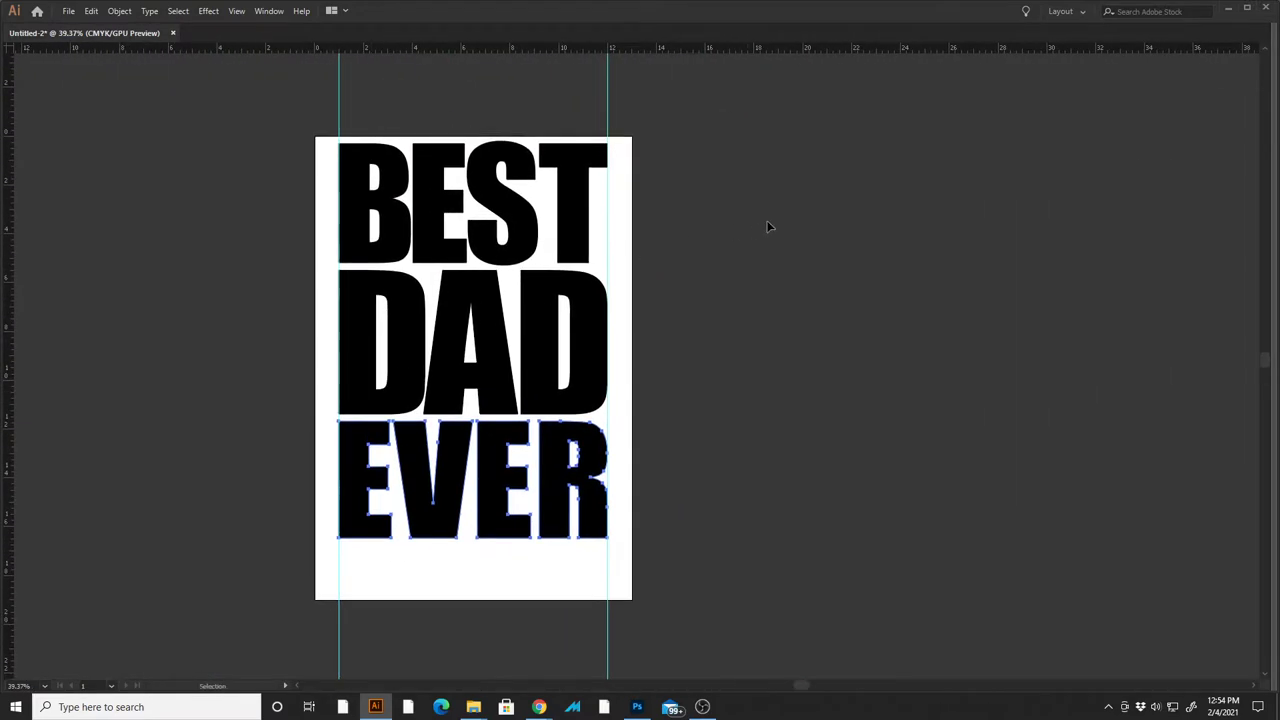
{"action": "left_click_drag", "start_coordinate": [619, 372], "coordinate": [717, 346]}
{"action": "key", "text": "Tab"}
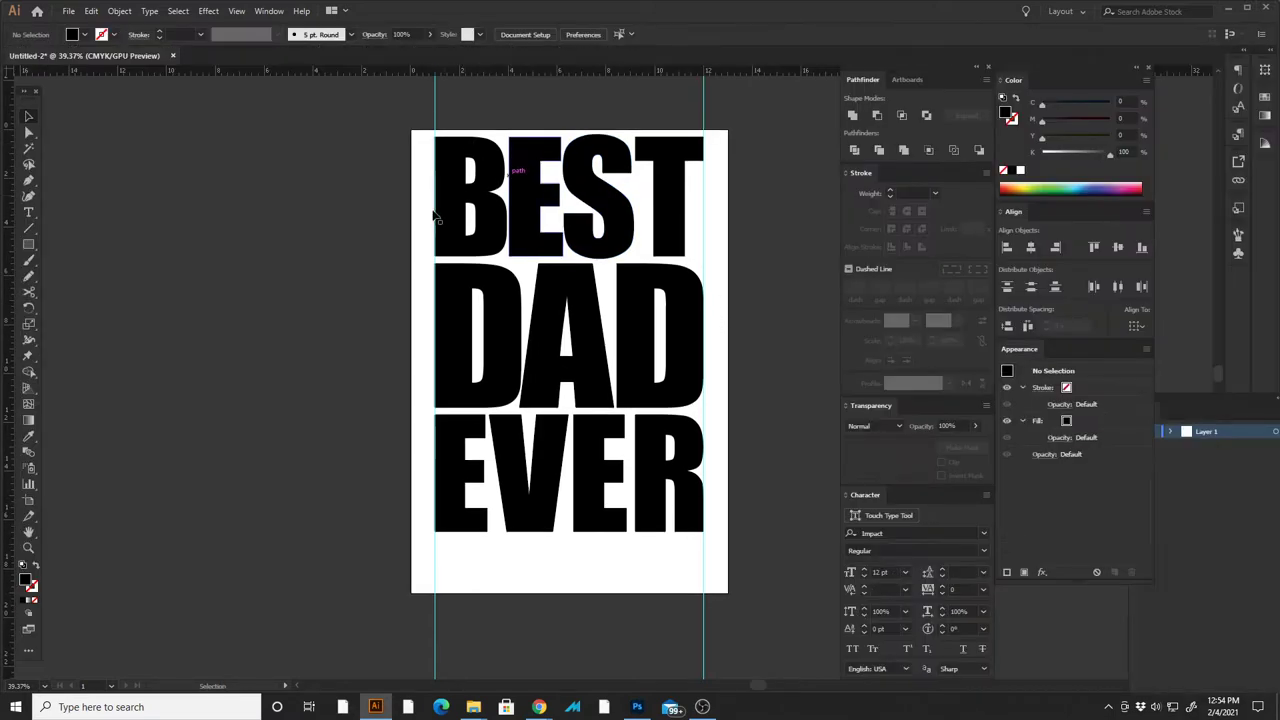
- Zoom and recentre on the lettering, then marquee-select the whole BEST DAD EVER block
{"action": "key", "text": "z"}
{"action": "left_click", "coordinate": [499, 313]}
{"action": "left_click_drag", "start_coordinate": [499, 313], "coordinate": [466, 277]}
{"action": "key", "text": "Tab"}
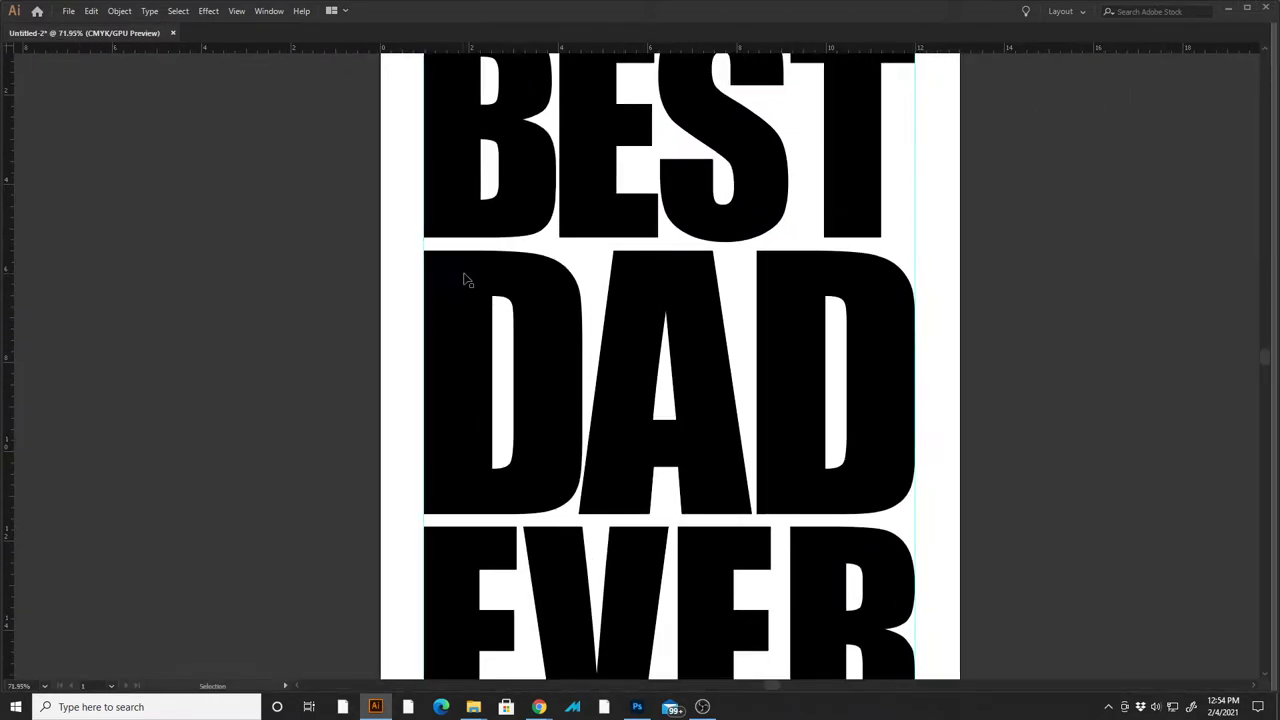
{"action": "left_click_drag", "start_coordinate": [566, 333], "coordinate": [521, 335]}
{"action": "left_click", "coordinate": [407, 321]}
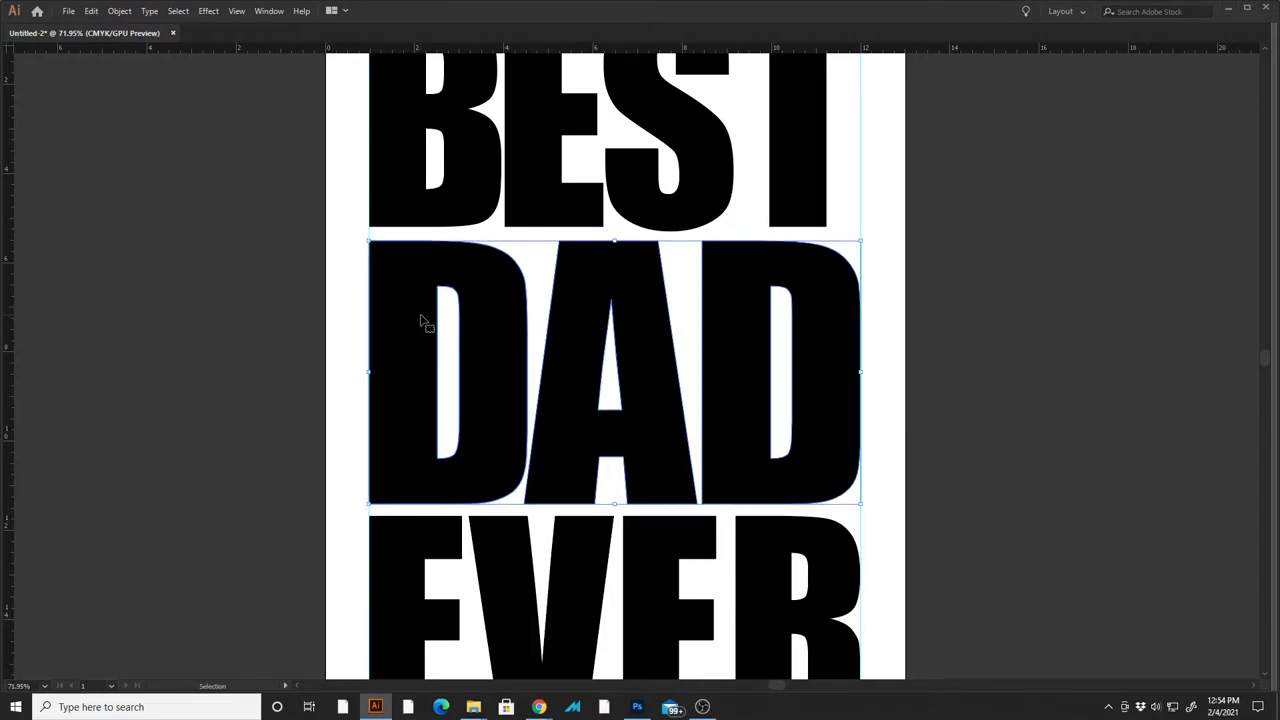
{"action": "key", "text": "ctrl+shift+a"}
{"action": "scroll", "coordinate": [320, 500], "scroll_direction": "down", "scroll_amount": 2}
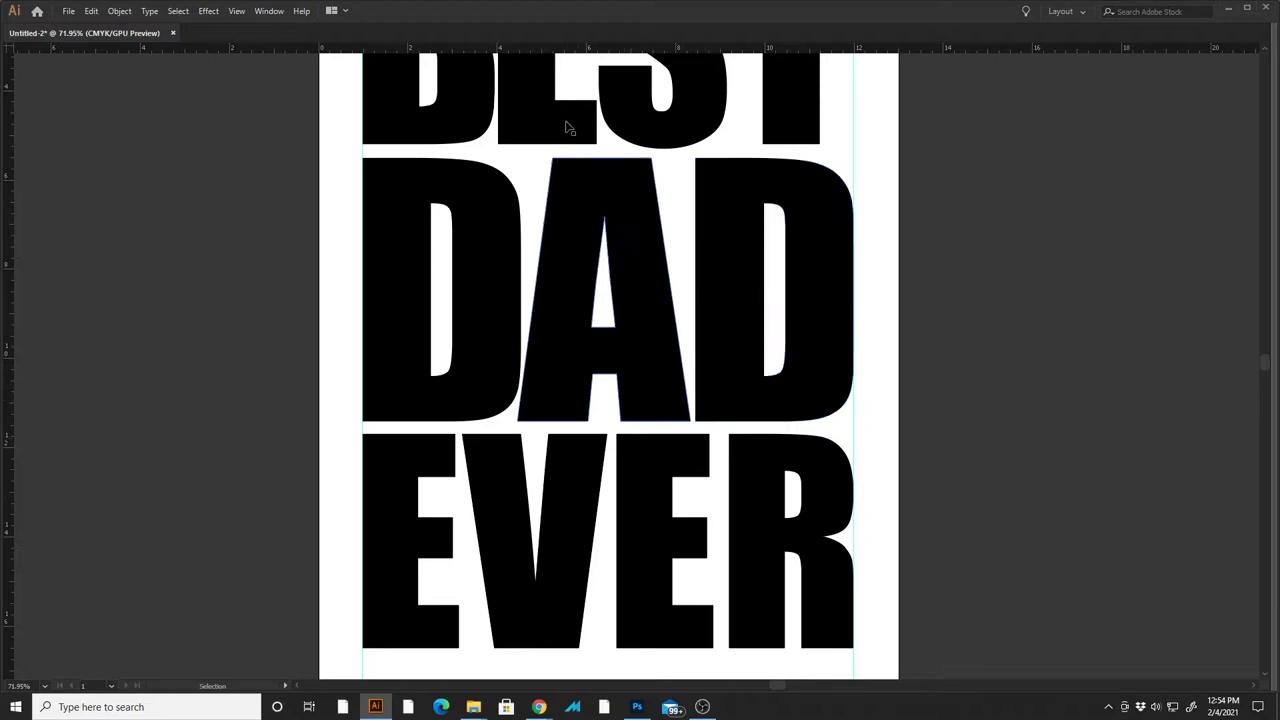
{"action": "left_click_drag", "start_coordinate": [755, 287], "coordinate": [582, 316]}
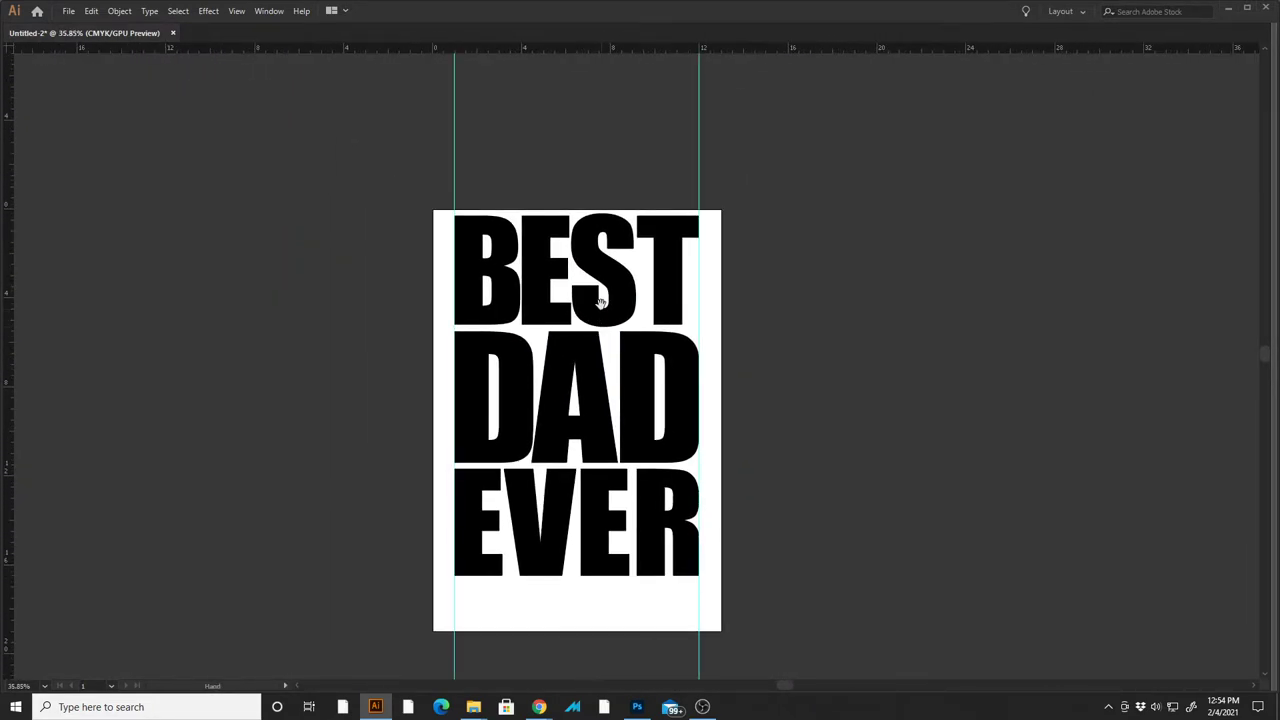
{"action": "left_click_drag", "start_coordinate": [600, 302], "coordinate": [573, 257]}
{"action": "left_click_drag", "start_coordinate": [381, 145], "coordinate": [720, 586]}
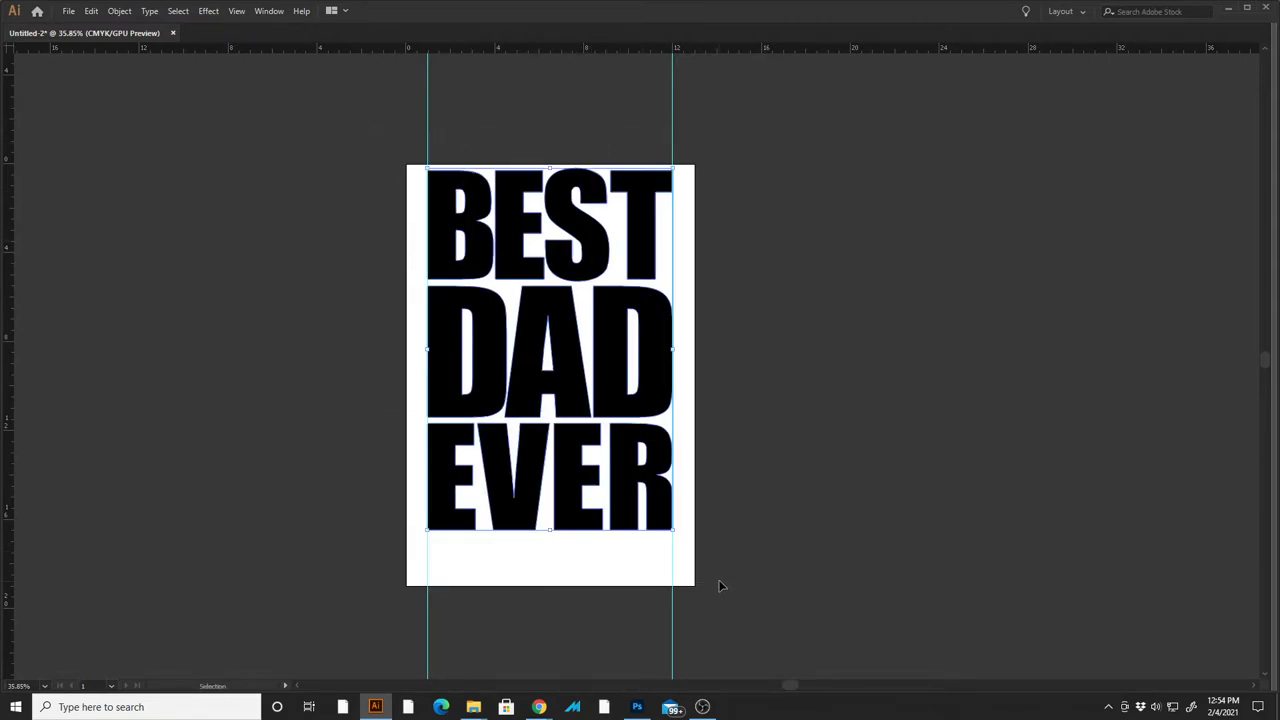
- Switch to Photoshop and hide the dad photo Layer 1 to reveal the white canvas
{"action": "left_click", "coordinate": [638, 710]}
{"action": "left_click_drag", "start_coordinate": [574, 284], "coordinate": [607, 329]}
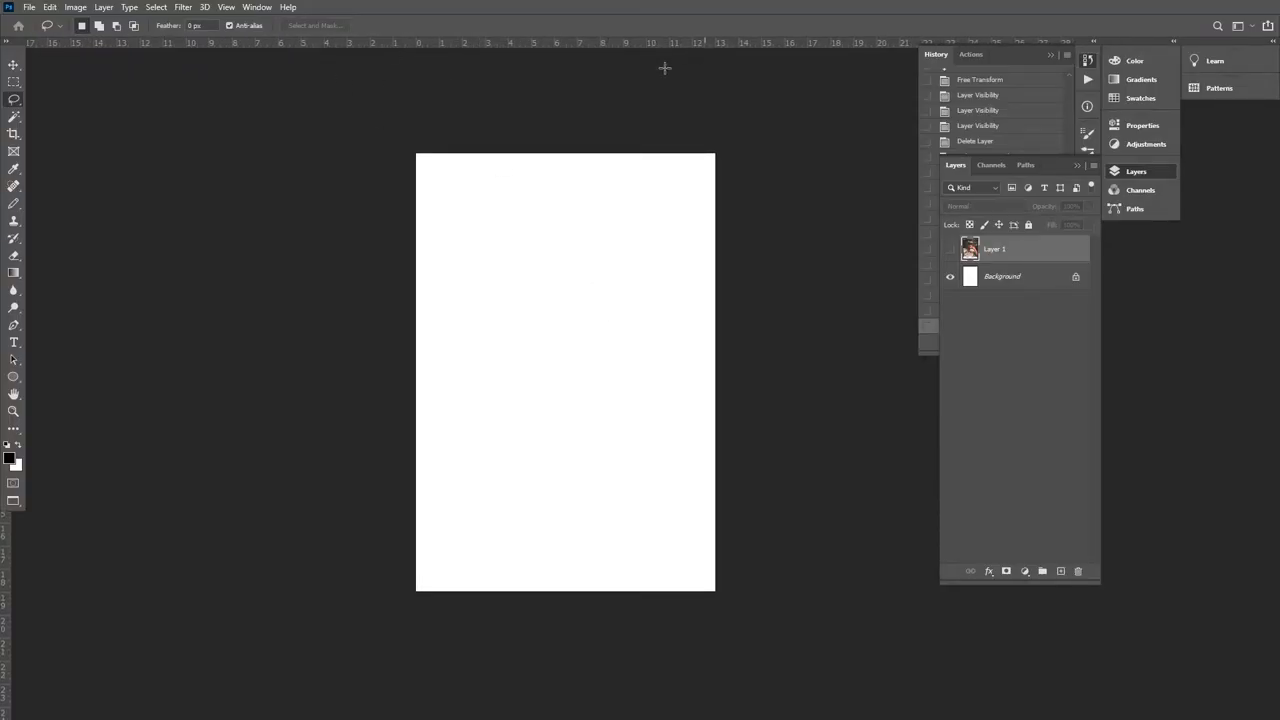
{"action": "left_click", "coordinate": [76, 7]}
{"action": "left_click", "coordinate": [85, 7]}
{"action": "left_click", "coordinate": [85, 7]}
{"action": "left_click", "coordinate": [126, 8]}
{"action": "left_click", "coordinate": [950, 252]}
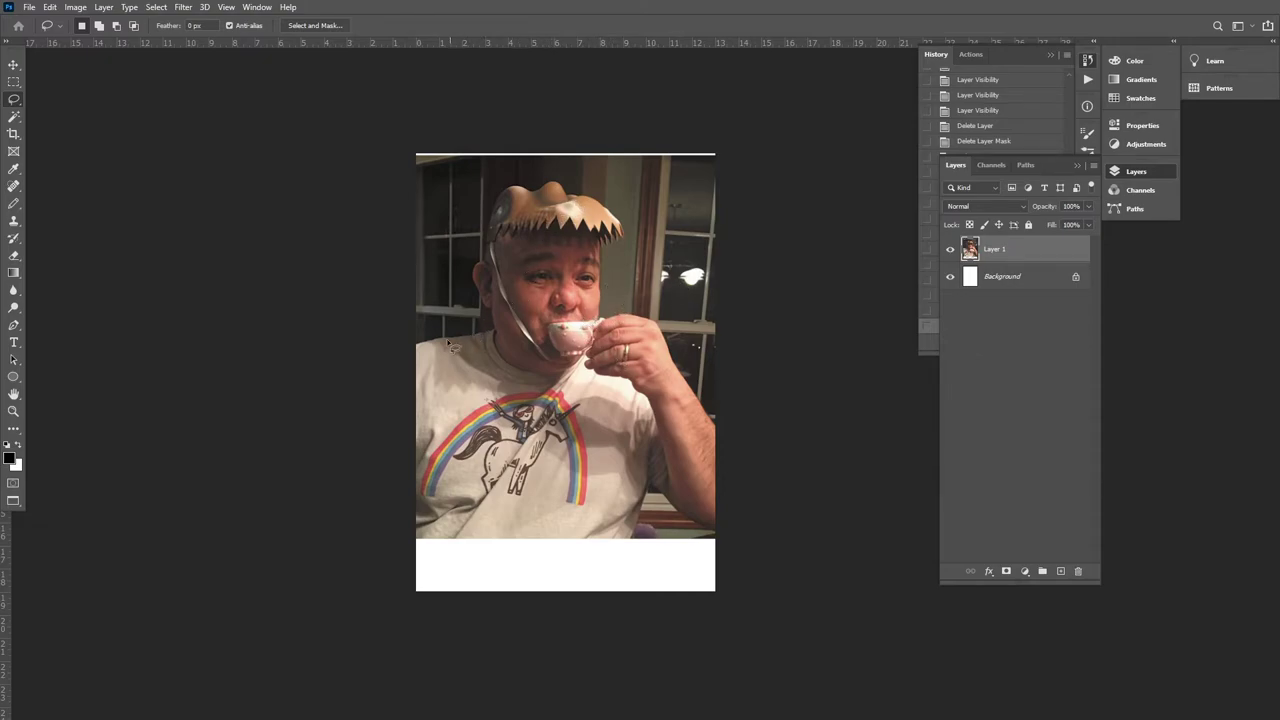
{"action": "left_click", "coordinate": [950, 250]}
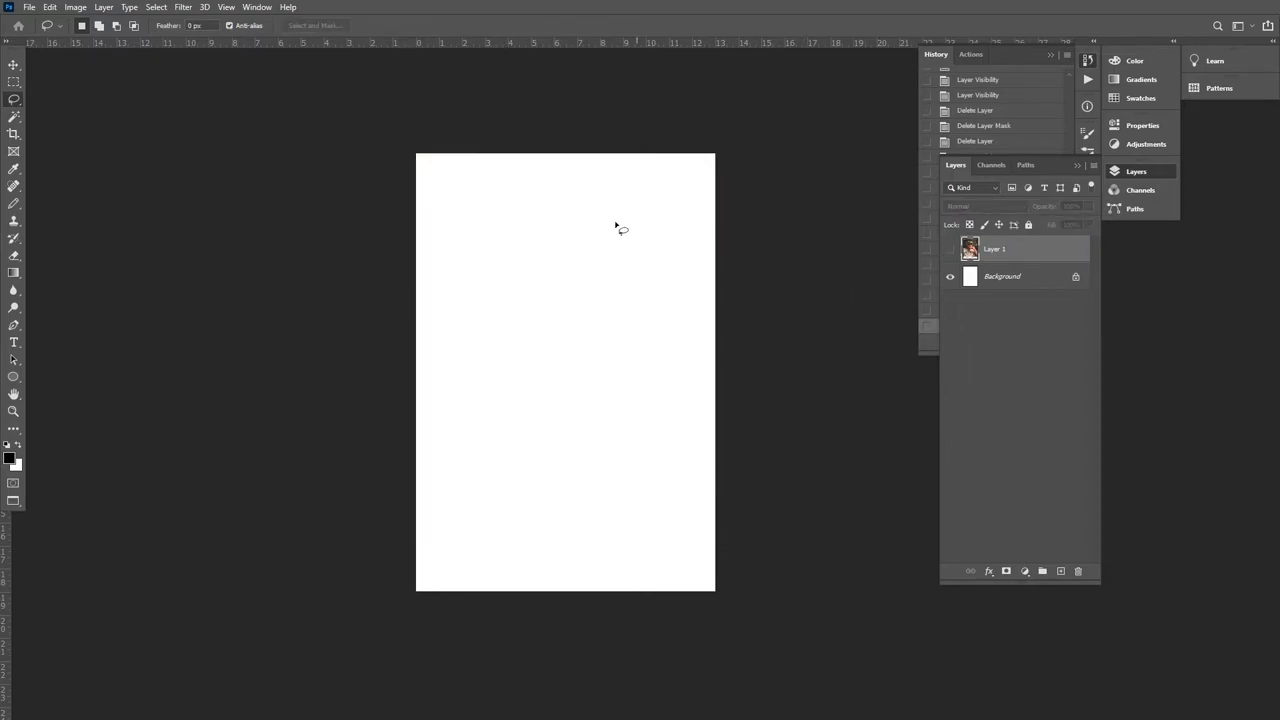
- Paste the copied lettering as a Smart Object and commit it on the canvas
{"action": "key", "text": "ctrl+v"}
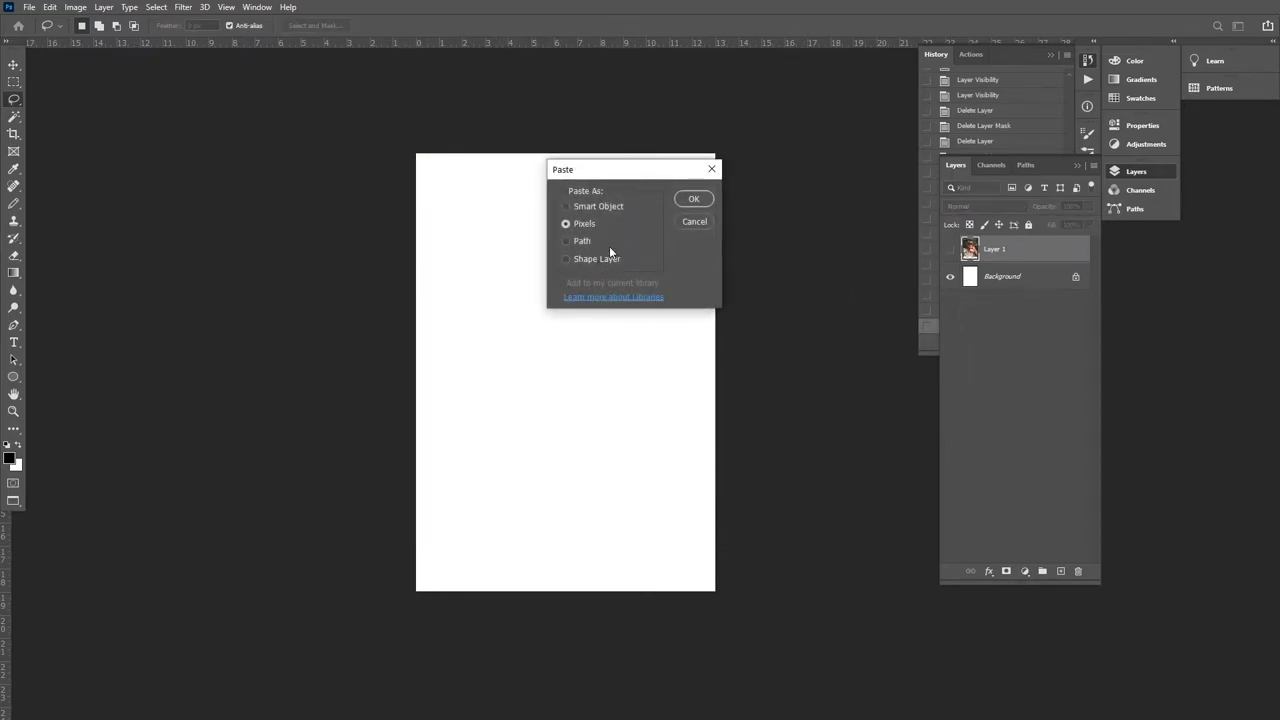
{"action": "left_click", "coordinate": [598, 206]}
{"action": "left_click", "coordinate": [584, 224]}
{"action": "left_click", "coordinate": [586, 243]}
{"action": "left_click", "coordinate": [571, 208]}
{"action": "left_click", "coordinate": [694, 200]}
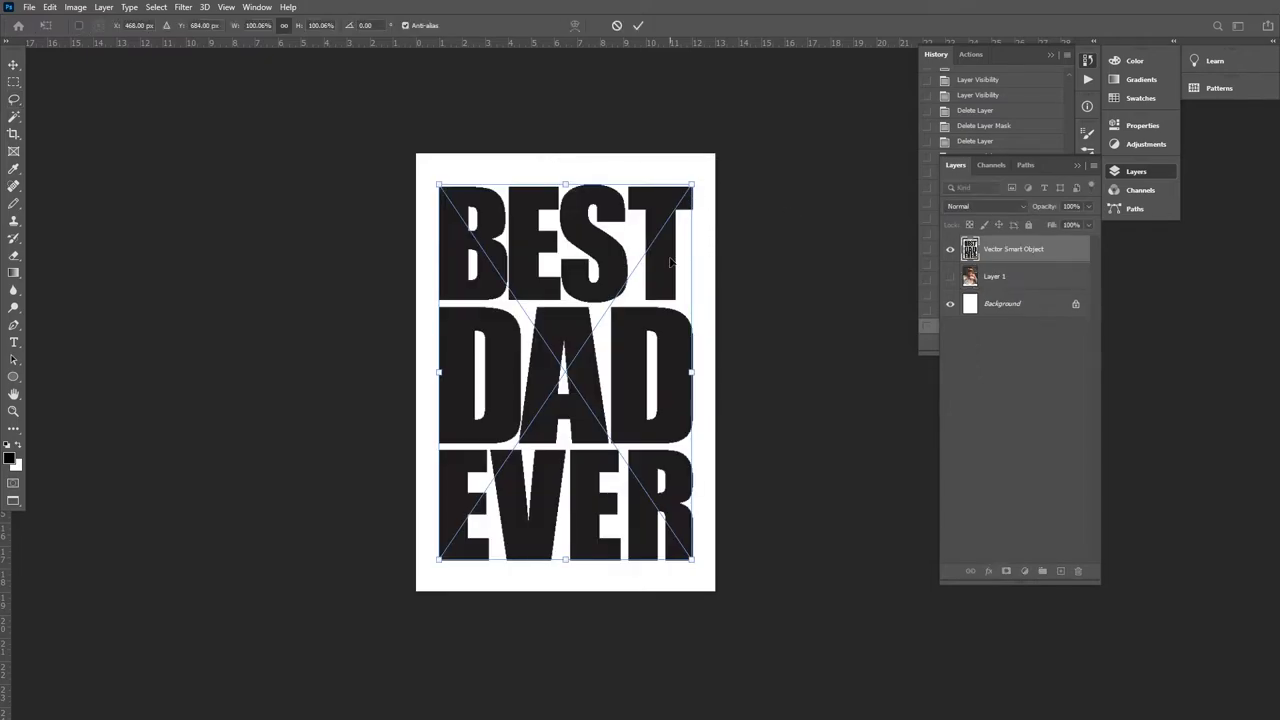
{"action": "key", "text": "Return"}
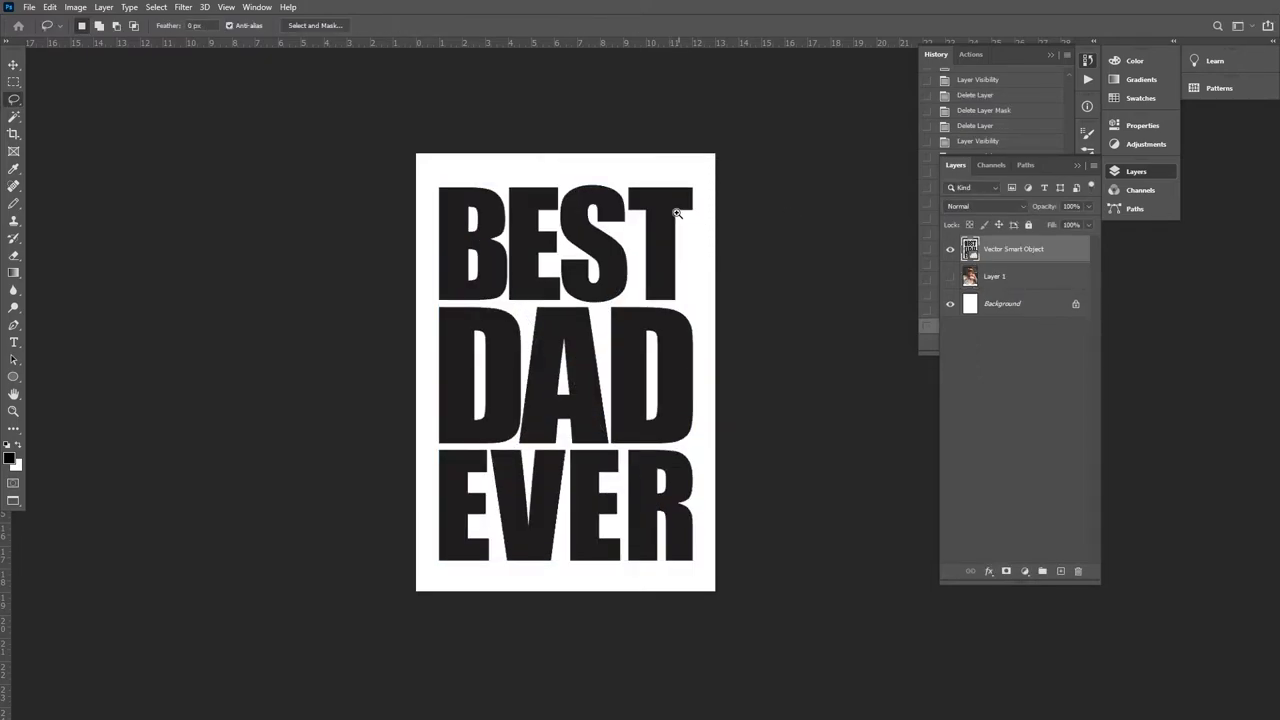
{"action": "key", "text": "z"}
{"action": "left_click", "coordinate": [668, 236]}
- Nudge the lettering up slightly and colourise it green: Hue 136, Saturation +86, Lightness +37
{"action": "key", "text": "v"}
{"action": "left_click_drag", "start_coordinate": [657, 265], "coordinate": [654, 250]}
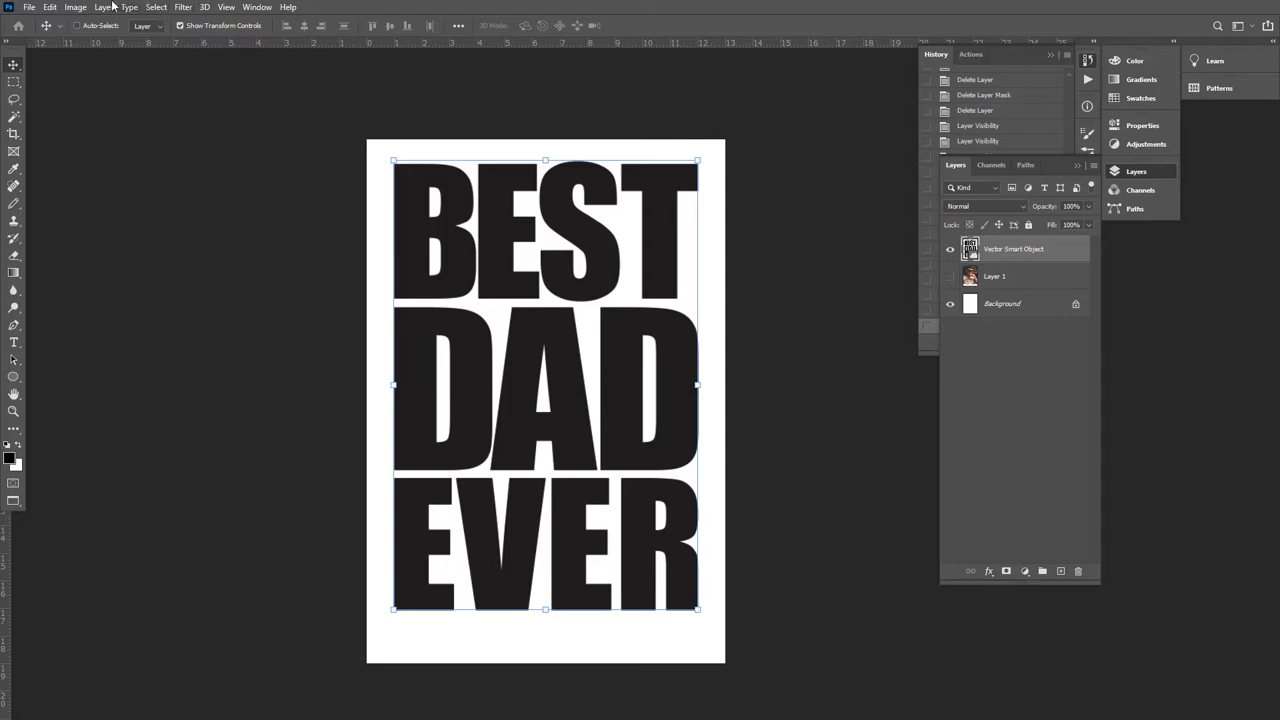
{"action": "left_click", "coordinate": [80, 8]}
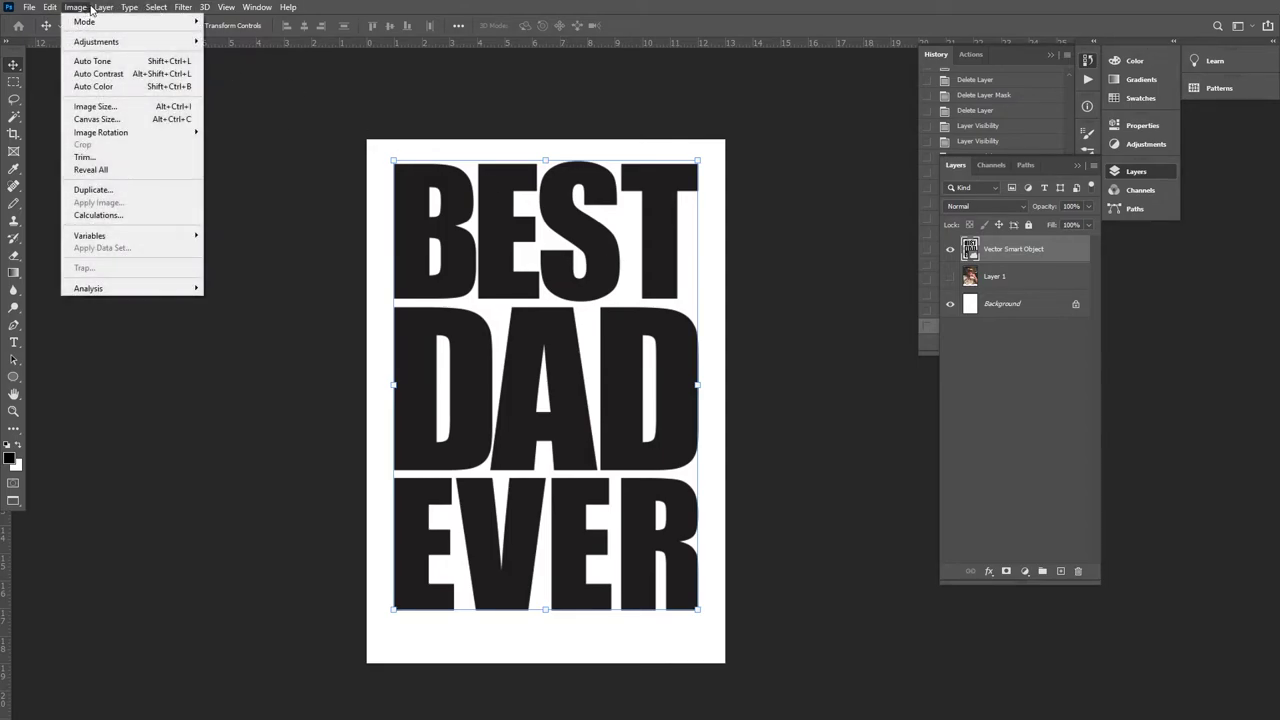
{"action": "mouse_move", "coordinate": [118, 42]}
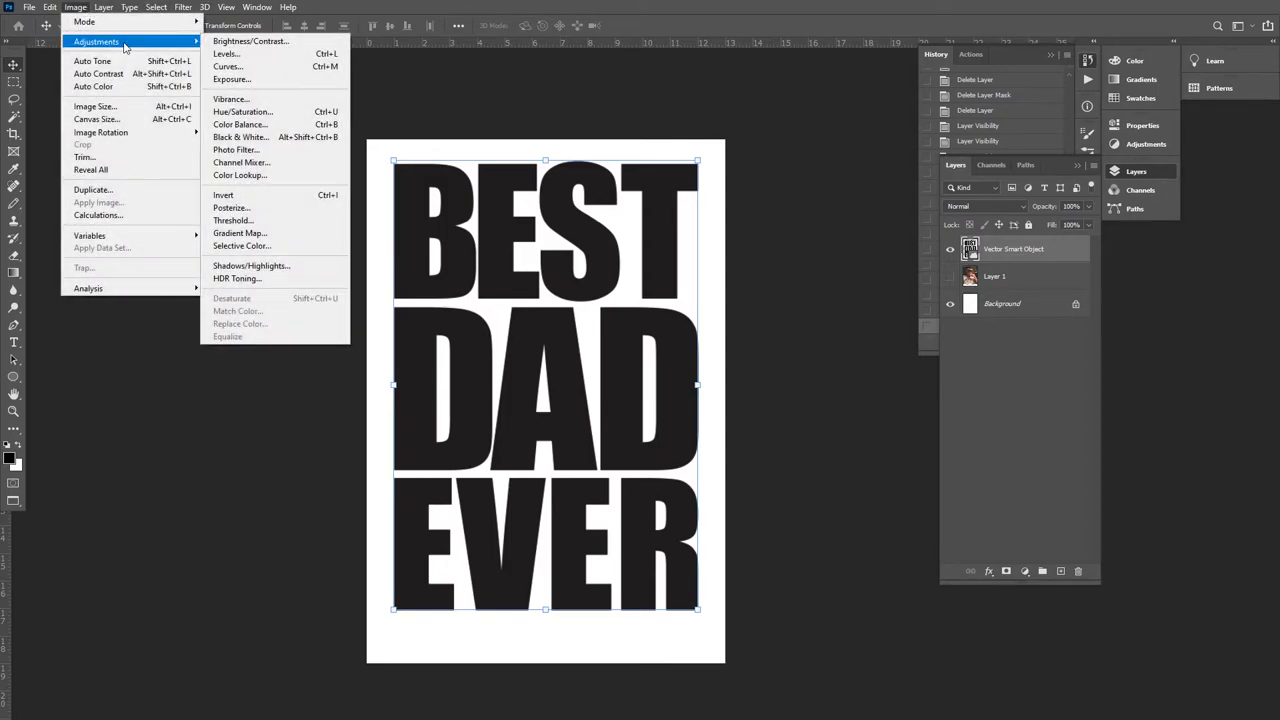
{"action": "left_click", "coordinate": [281, 115]}
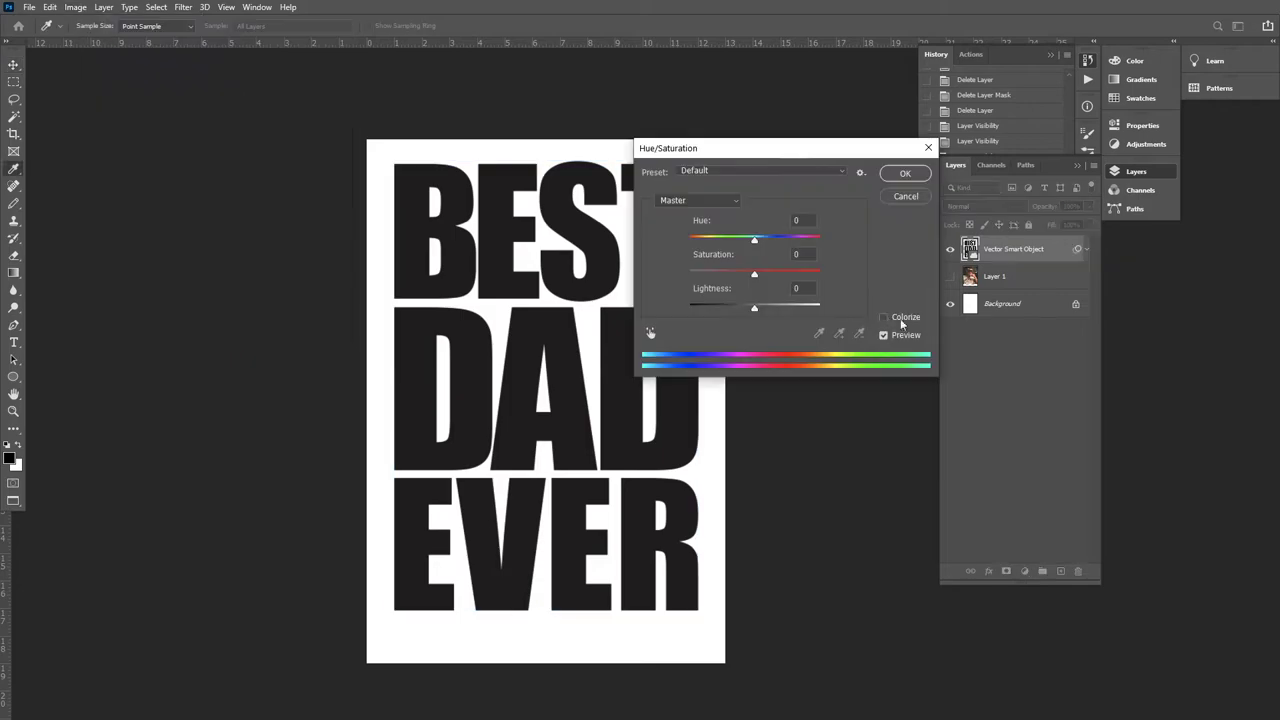
{"action": "left_click", "coordinate": [884, 316]}
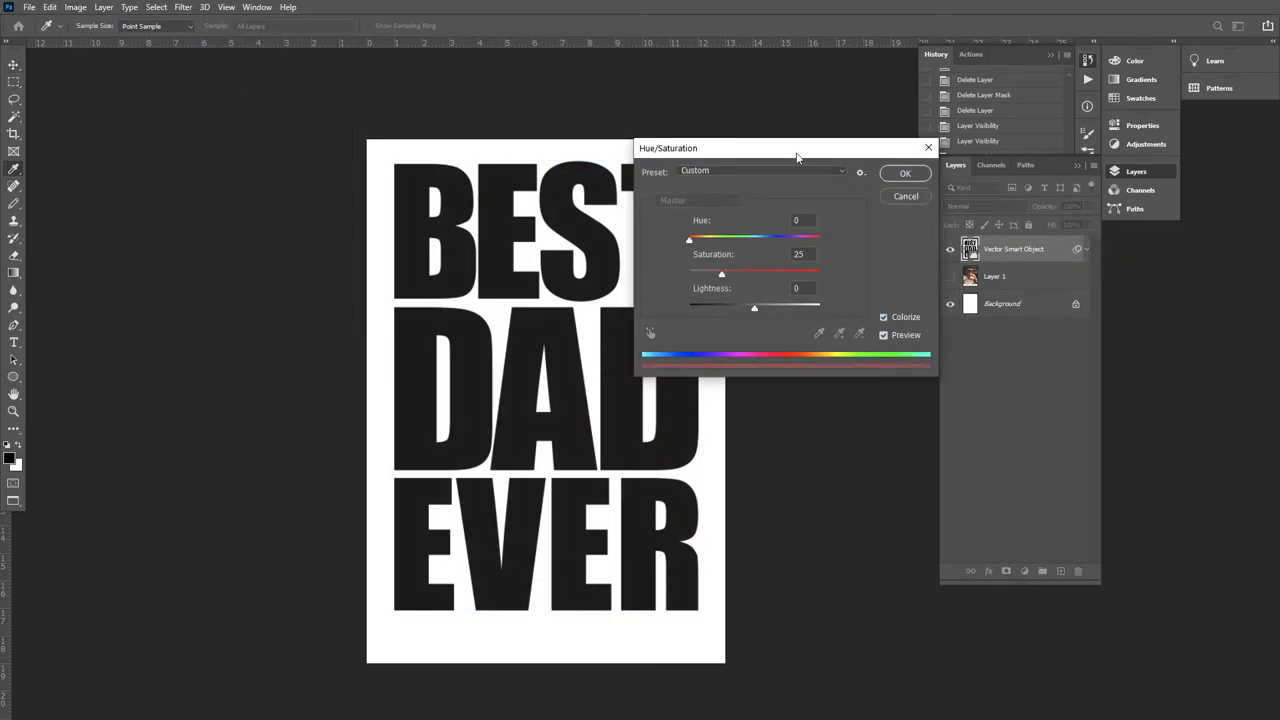
{"action": "left_click_drag", "start_coordinate": [796, 155], "coordinate": [868, 158]}
{"action": "left_click_drag", "start_coordinate": [841, 310], "coordinate": [875, 274]}
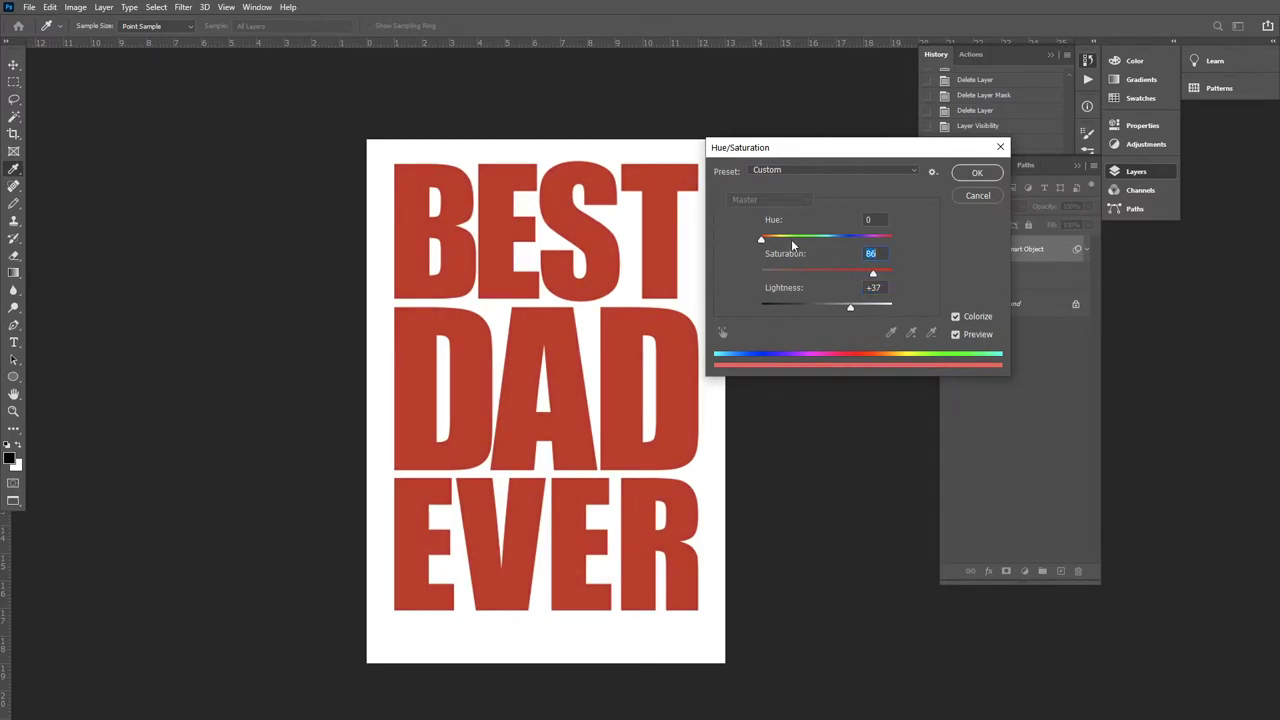
{"action": "mouse_move", "coordinate": [794, 241]}
{"action": "left_mouse_down"}
{"action": "mouse_move", "coordinate": [778, 240]}
{"action": "mouse_move", "coordinate": [813, 240]}
{"action": "left_mouse_up"}
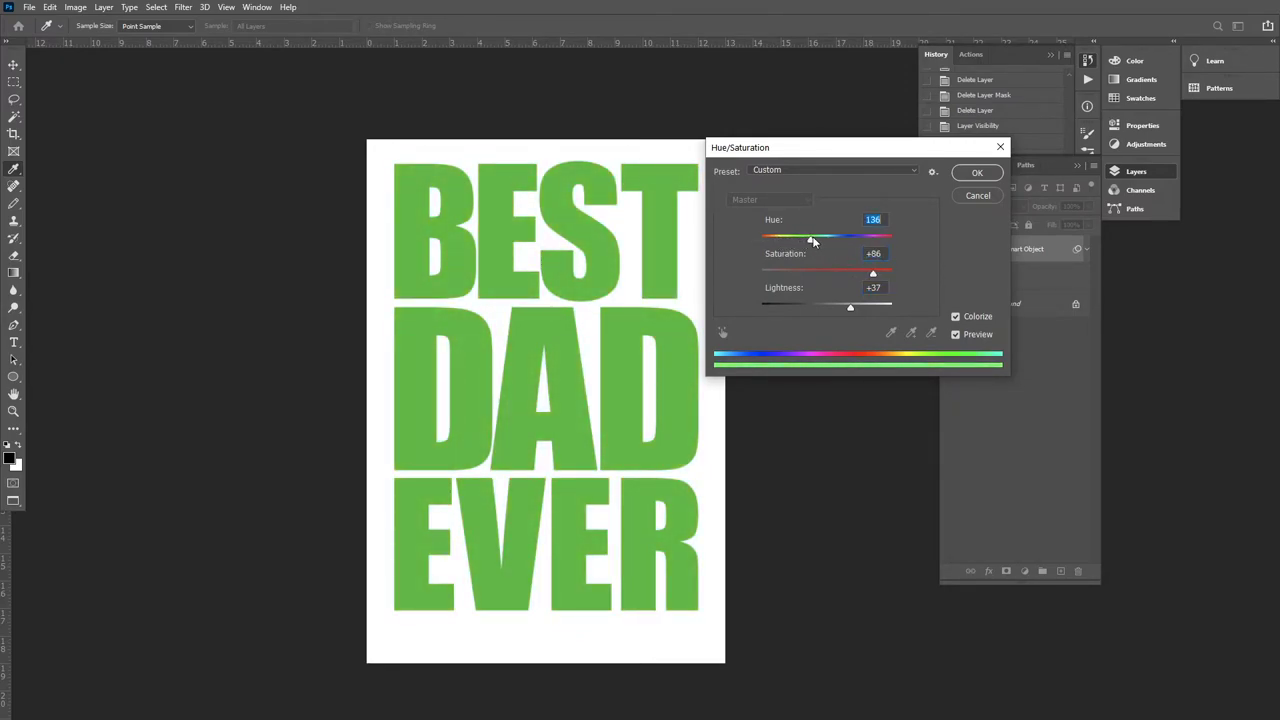
{"action": "left_click", "coordinate": [976, 173]}
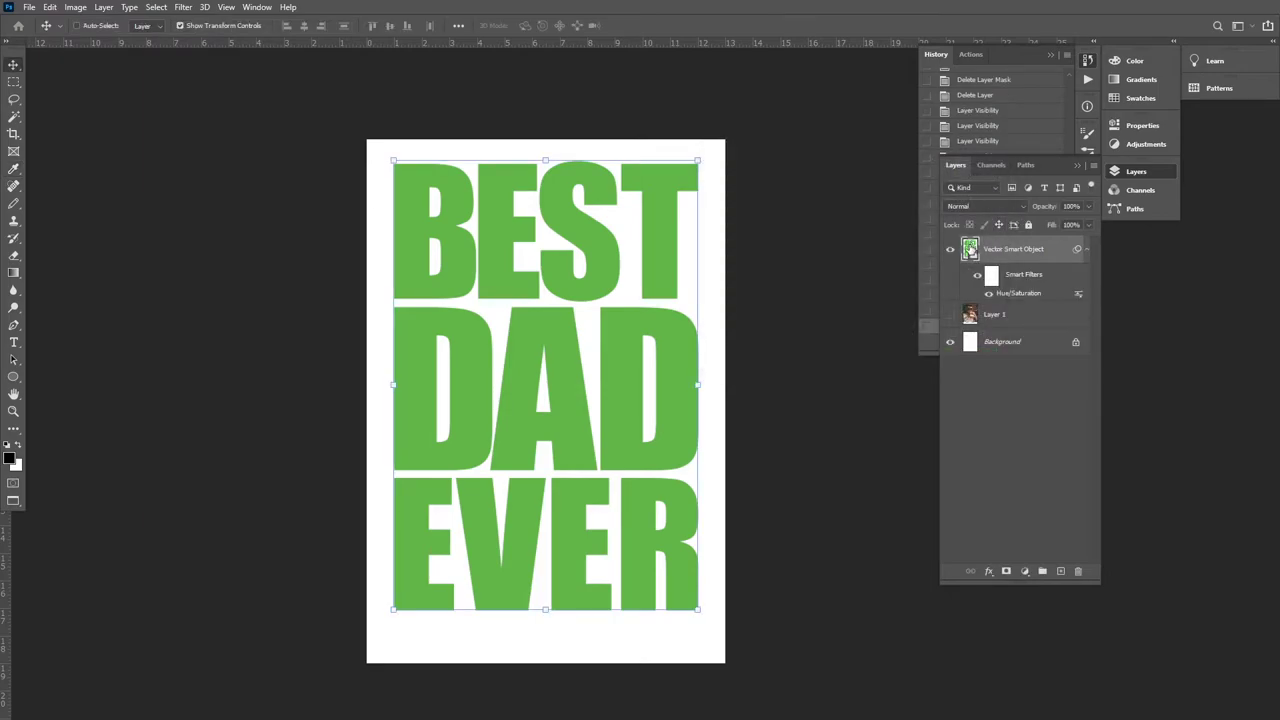
- Set the lettering layer's opacity to 60% in the Layers panel
{"action": "left_click", "coordinate": [1071, 206]}
{"action": "left_click", "coordinate": [1087, 207]}
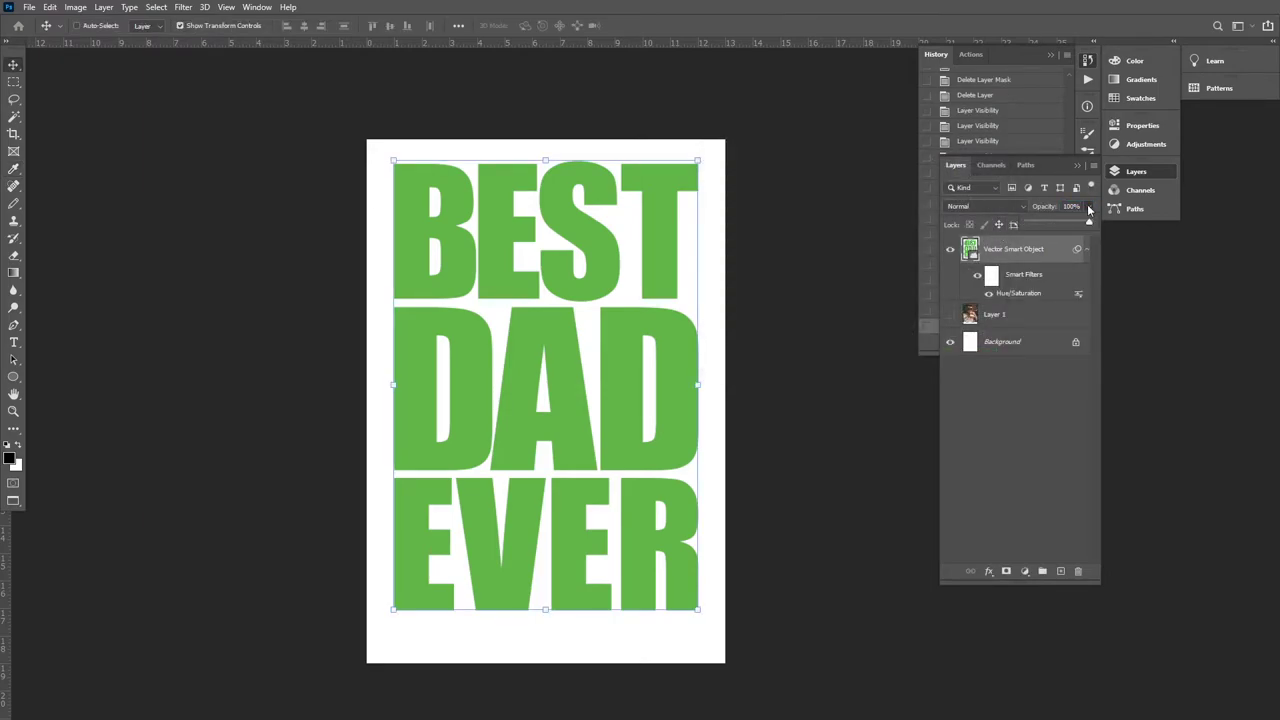
{"action": "left_click", "coordinate": [1075, 206]}
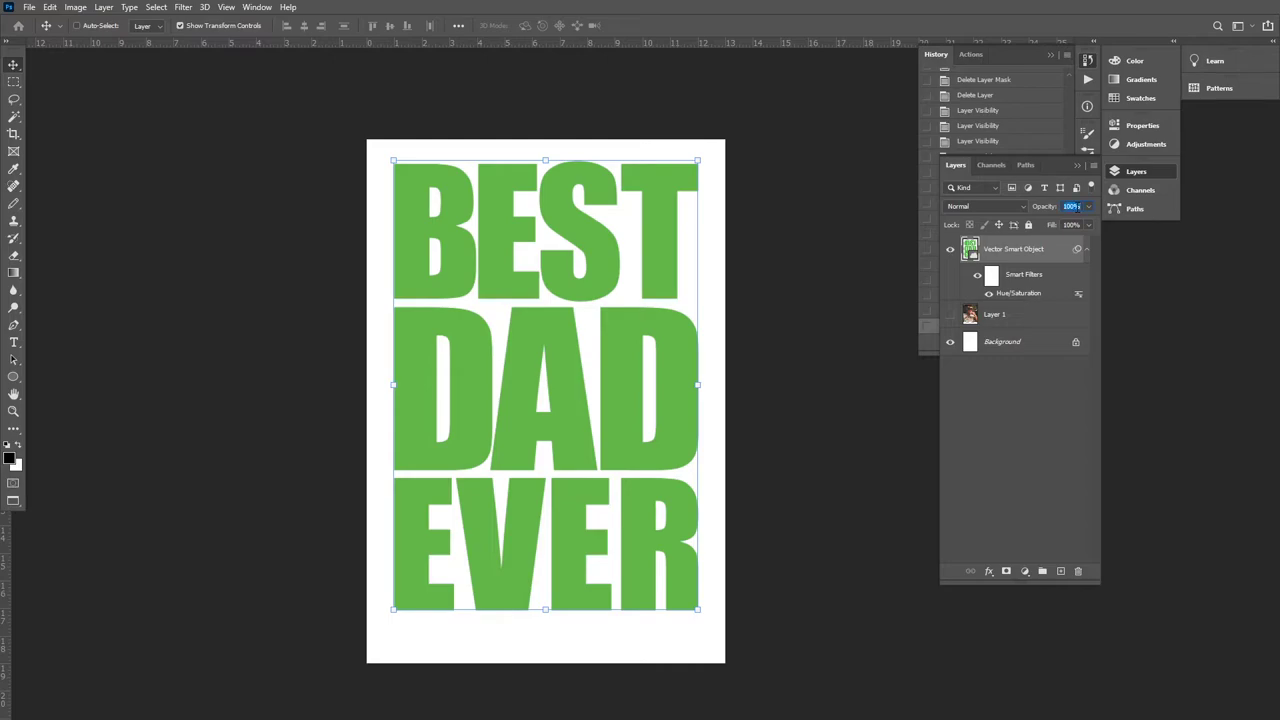
{"action": "type", "text": "60"}
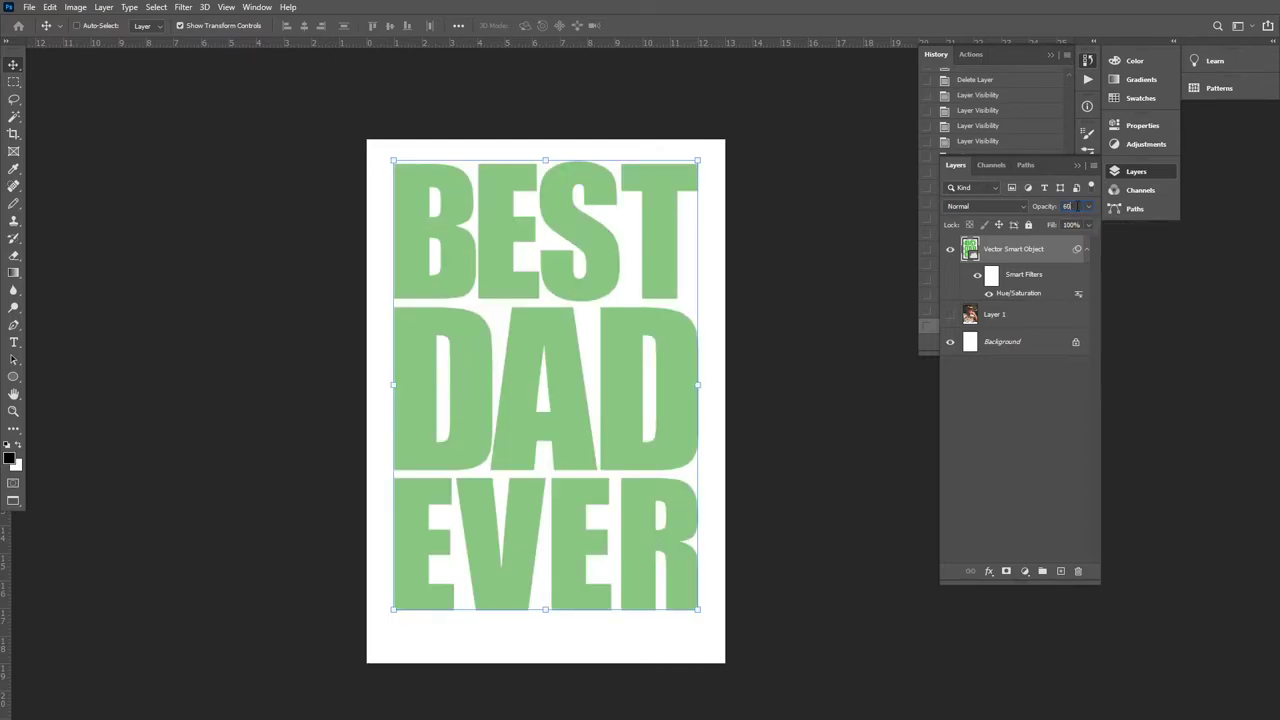
{"action": "key", "text": "Return"}
- Compare lettering opacities of 100%, 90% and 80%, settling back on 60%
{"action": "key", "text": "l"}
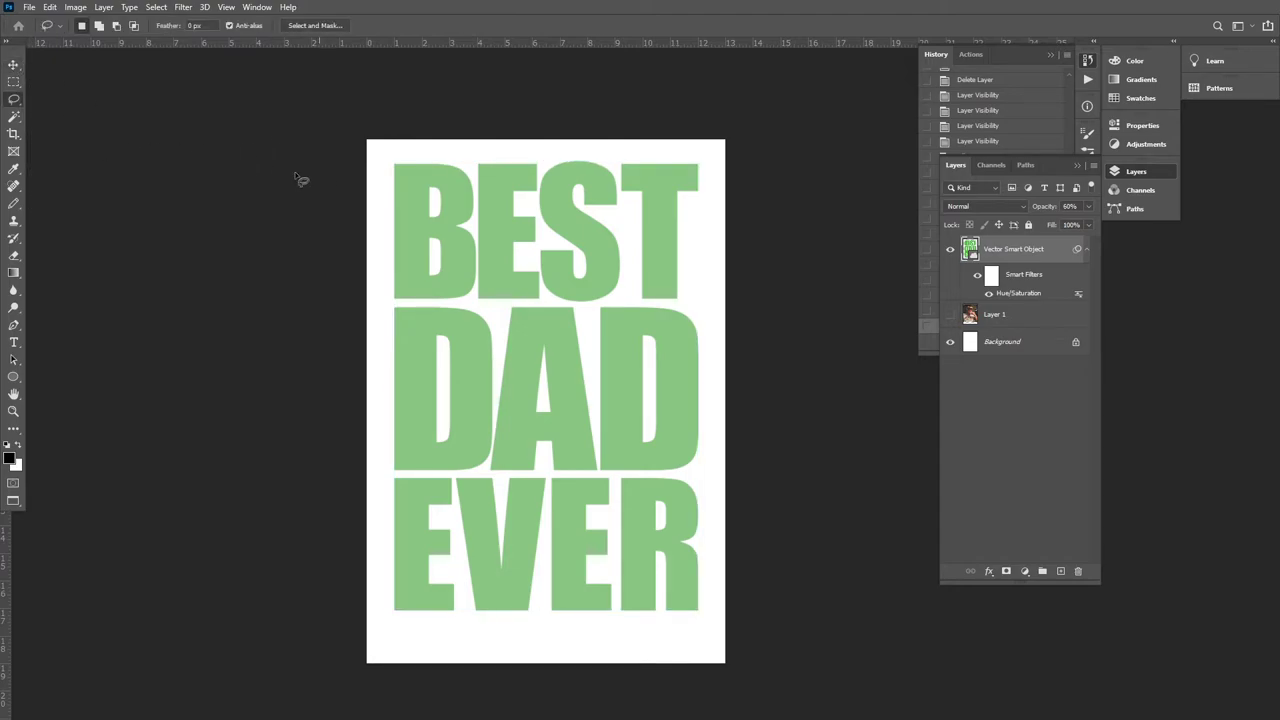
{"action": "left_click", "coordinate": [14, 66]}
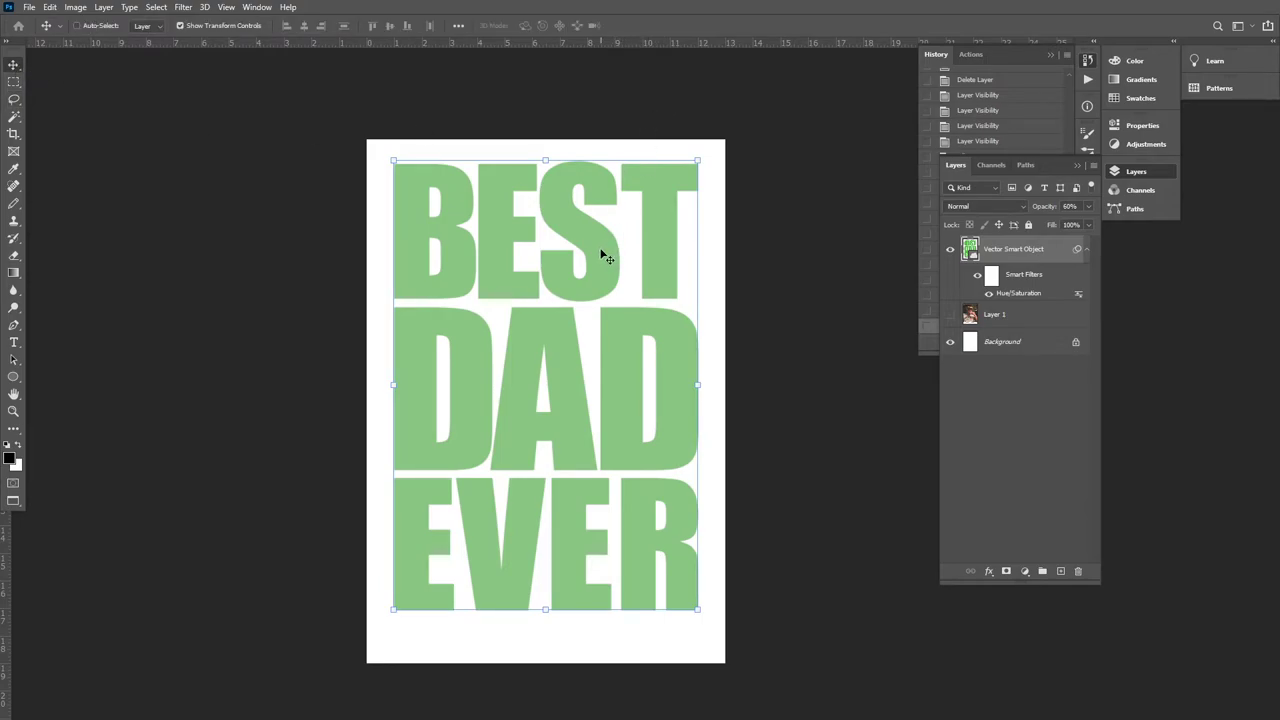
{"action": "key", "text": "0"}
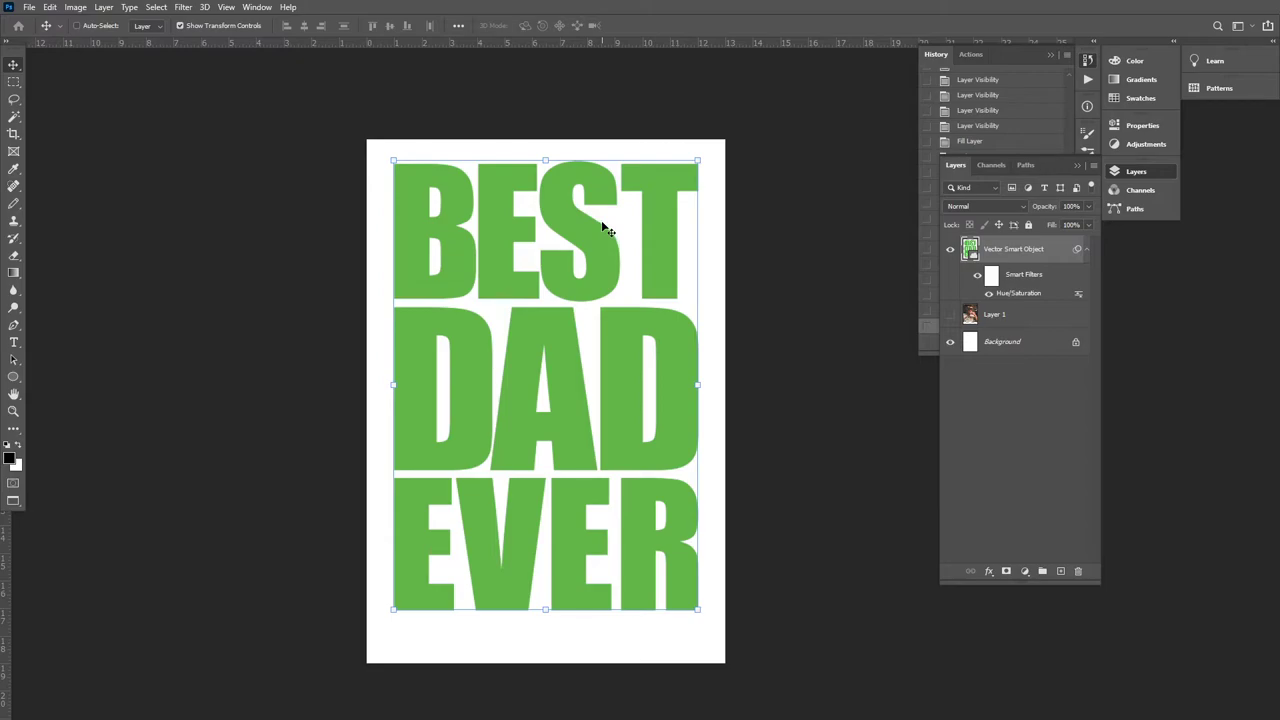
{"action": "key", "text": "9"}
{"action": "key", "text": "8"}
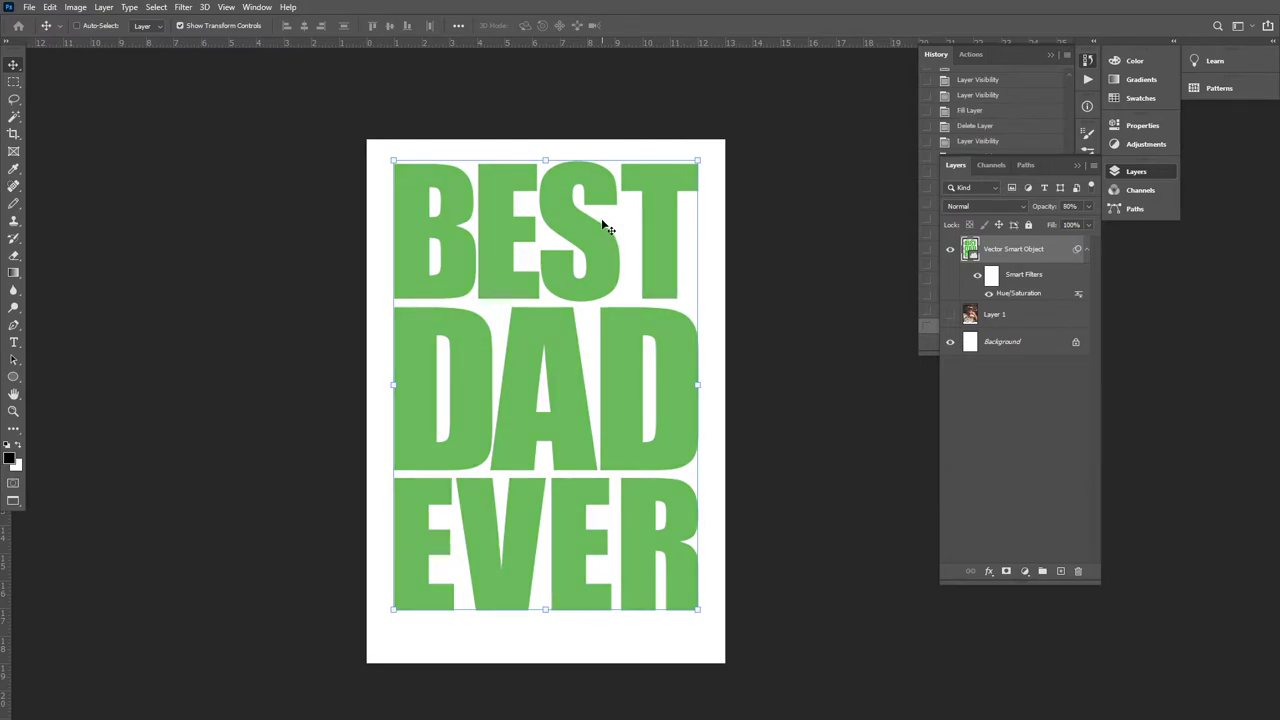
{"action": "key", "text": "6"}
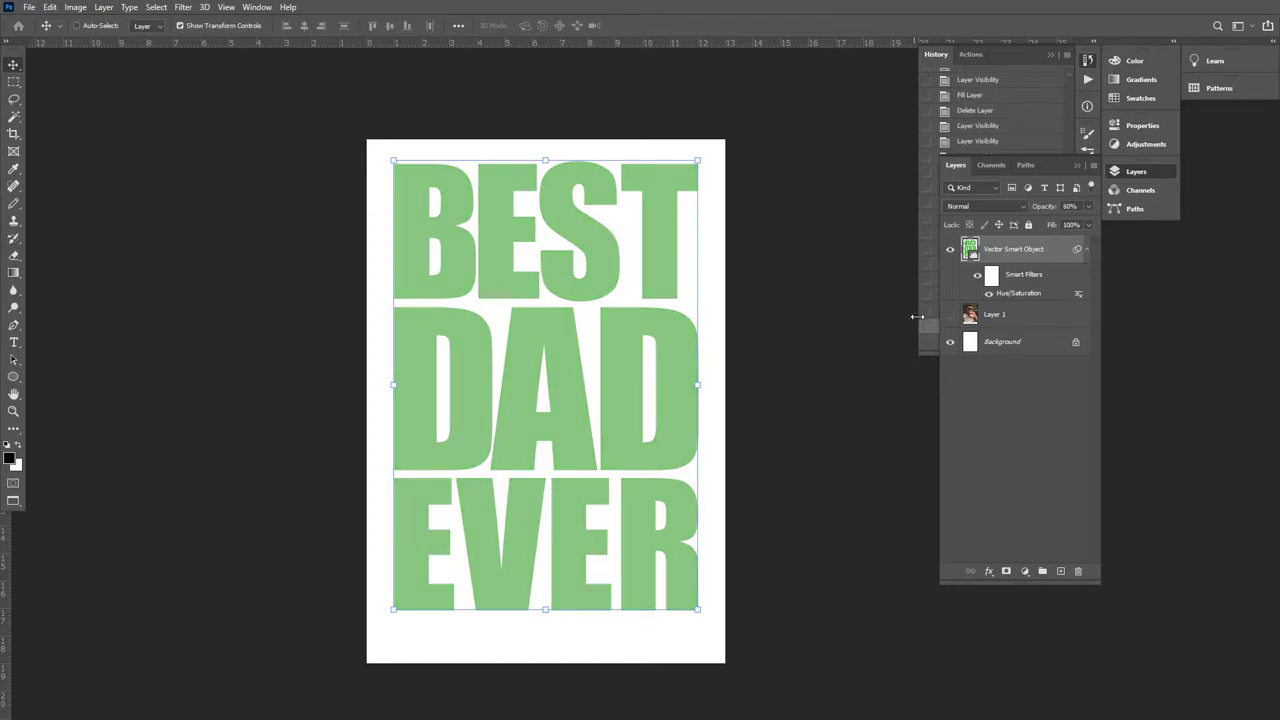
- Turn on Layer 1's visibility so the dad photo shows through the lettering
{"action": "left_click", "coordinate": [950, 315]}
{"action": "left_click", "coordinate": [950, 315]}
{"action": "left_click", "coordinate": [950, 315]}
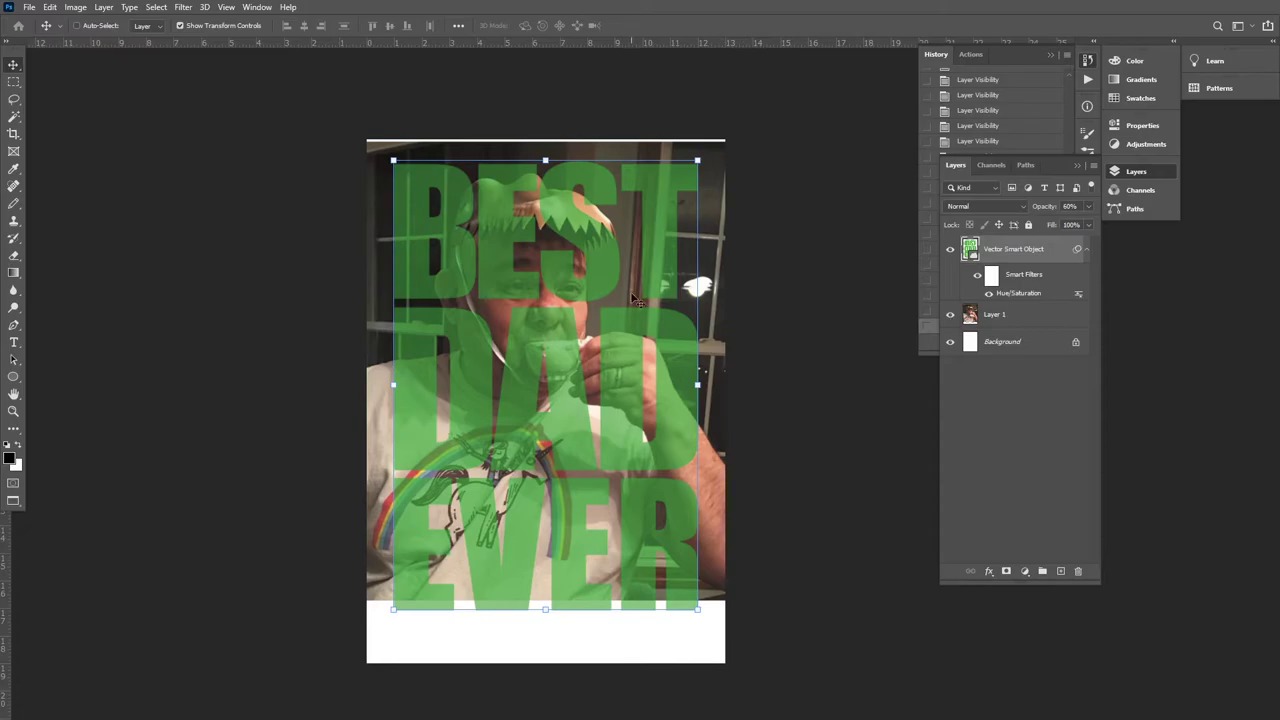
- Select the dad photo layer and shift it slightly behind the letters
{"action": "key", "text": "z"}
{"action": "left_click_drag", "start_coordinate": [585, 268], "coordinate": [503, 277]}
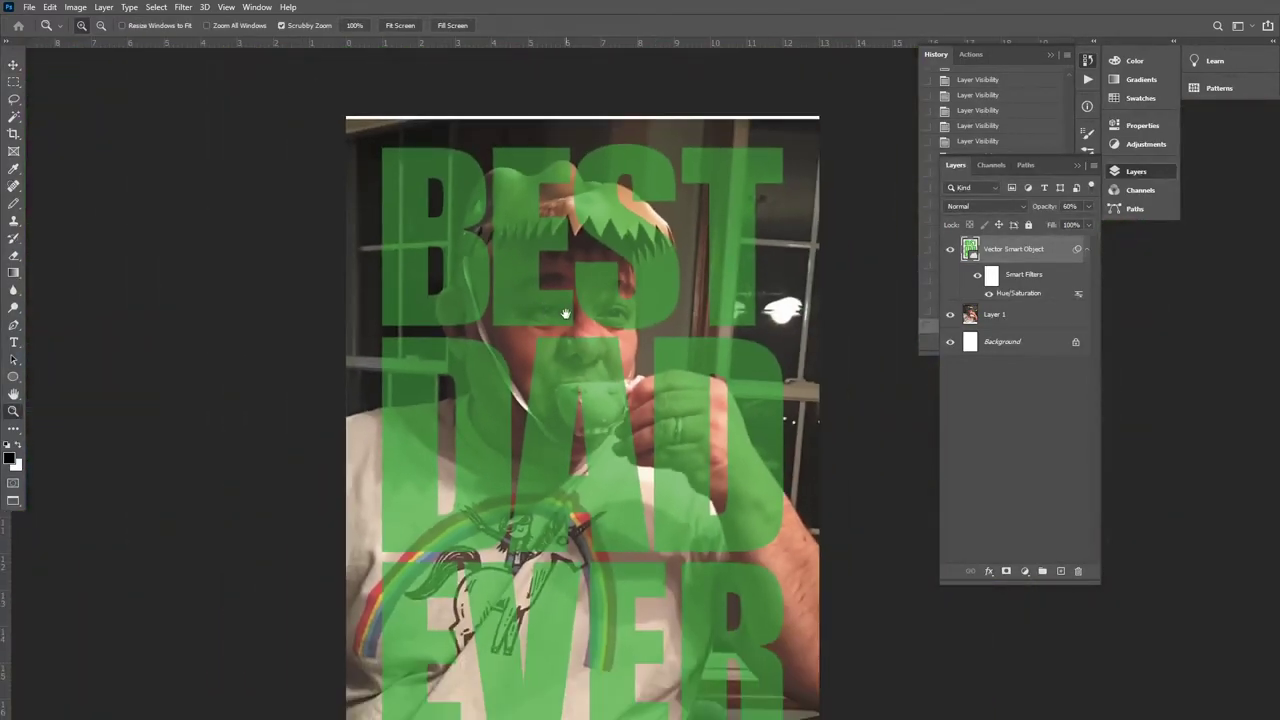
{"action": "left_click_drag", "start_coordinate": [566, 314], "coordinate": [503, 228]}
{"action": "key", "text": "v"}
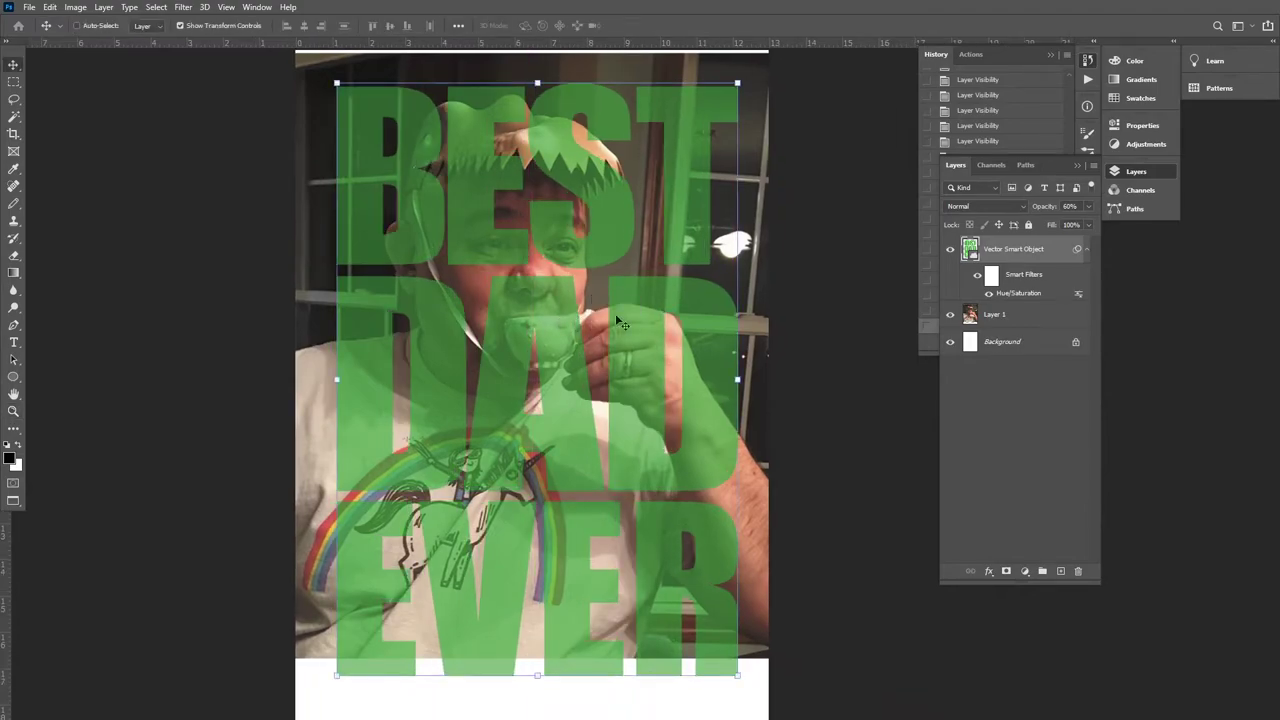
{"action": "left_click", "coordinate": [994, 314]}
{"action": "mouse_move", "coordinate": [700, 320]}
{"action": "left_mouse_down"}
{"action": "mouse_move", "coordinate": [712, 292]}
{"action": "mouse_move", "coordinate": [710, 318]}
{"action": "left_mouse_up"}
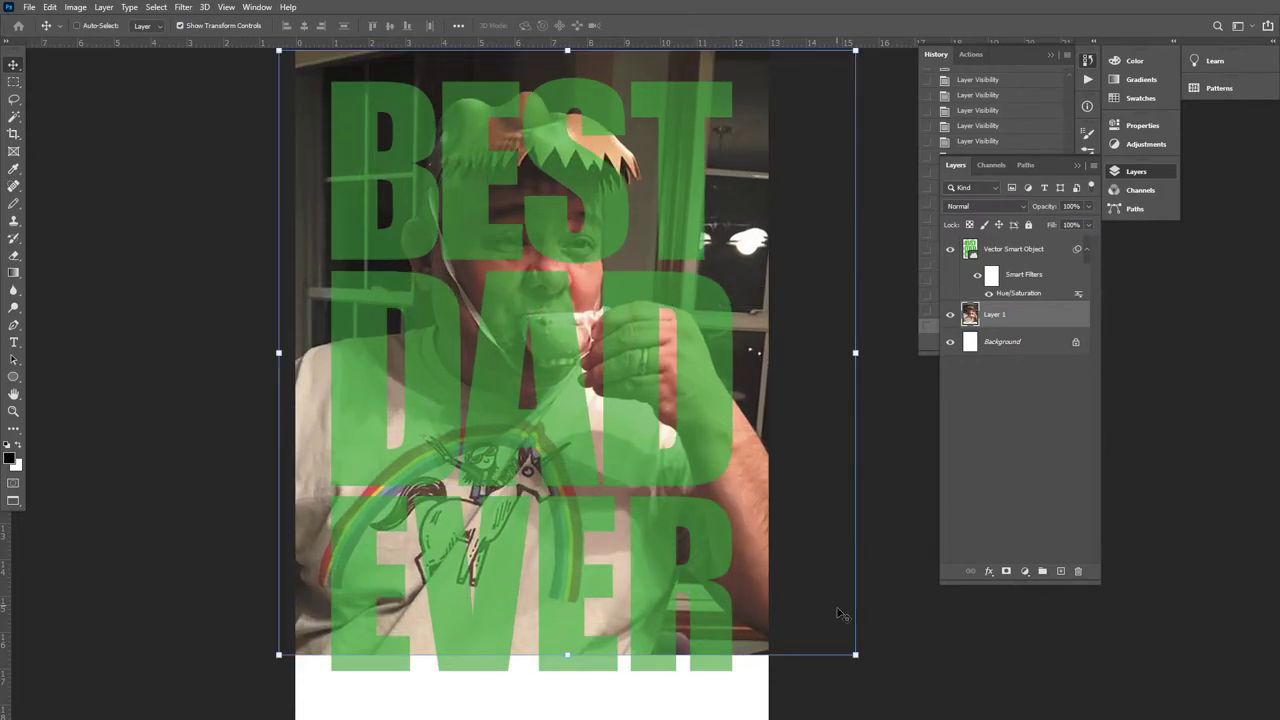
- Scale the photo to about 103% and position dad's face under the letters
{"action": "scroll", "coordinate": [820, 600], "scroll_direction": "down", "scroll_amount": 3}
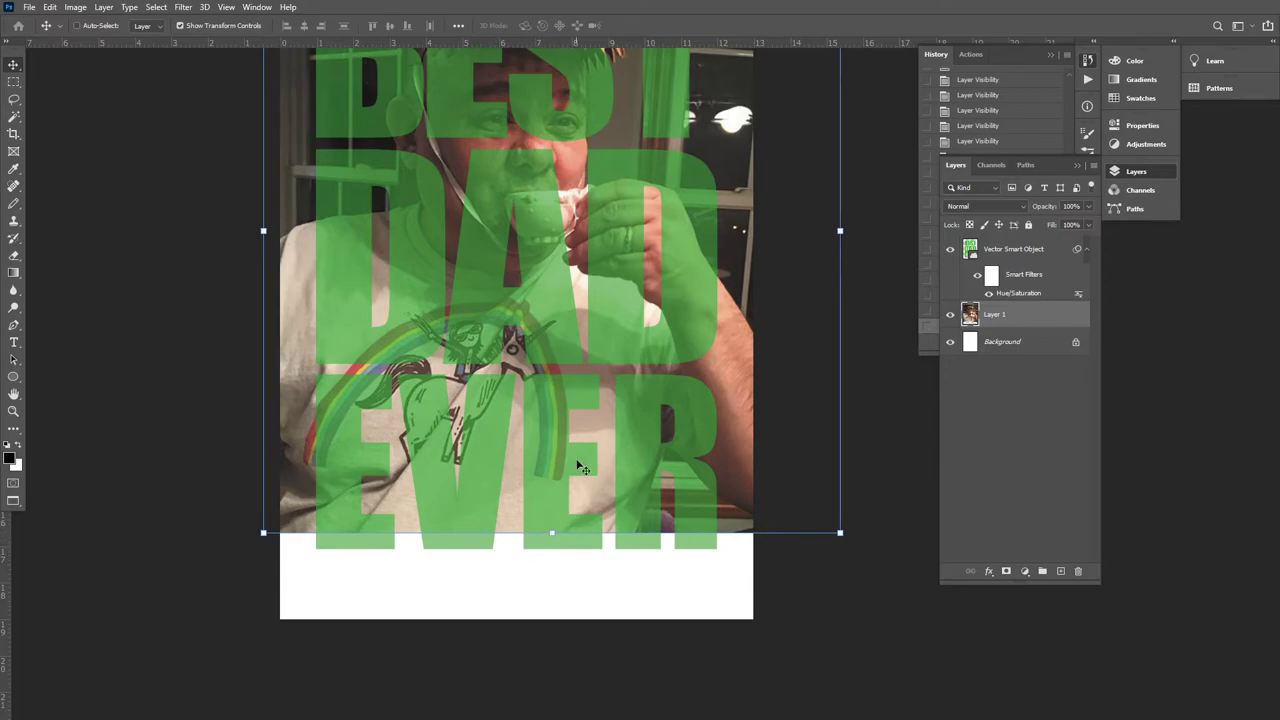
{"action": "left_click_drag", "start_coordinate": [580, 460], "coordinate": [557, 438]}
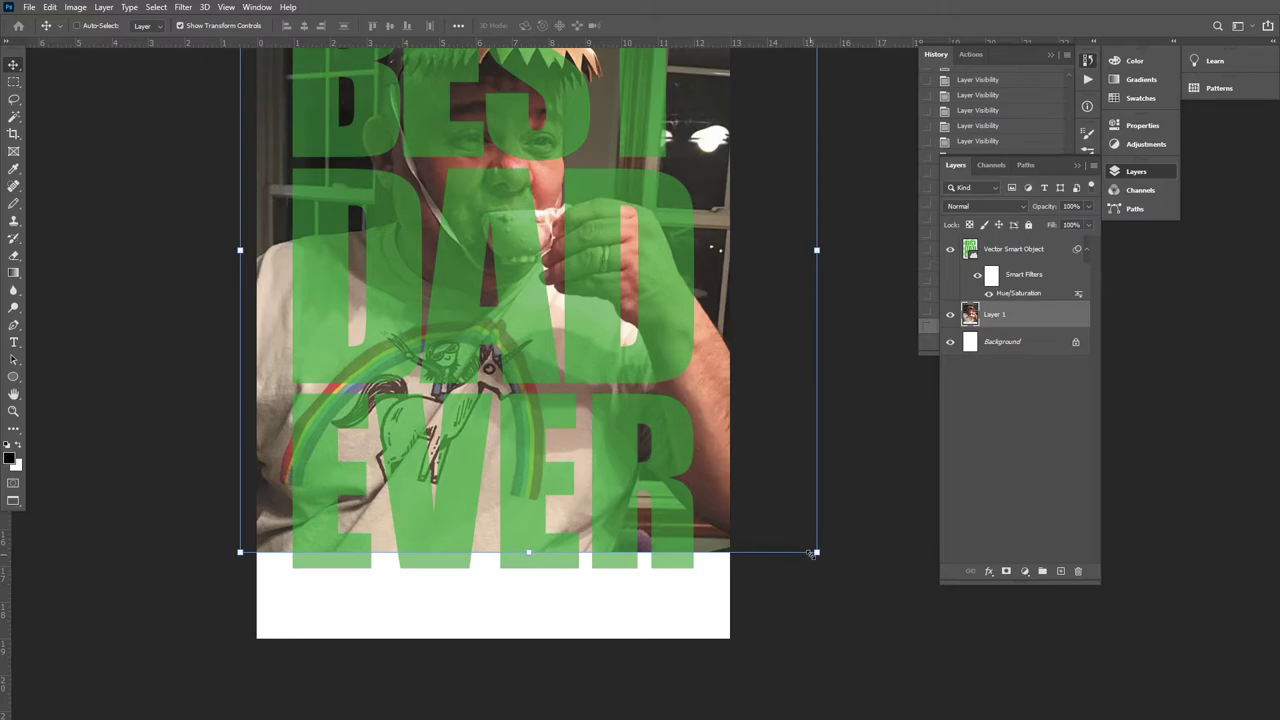
{"action": "left_click_drag", "start_coordinate": [835, 557], "coordinate": [838, 563]}
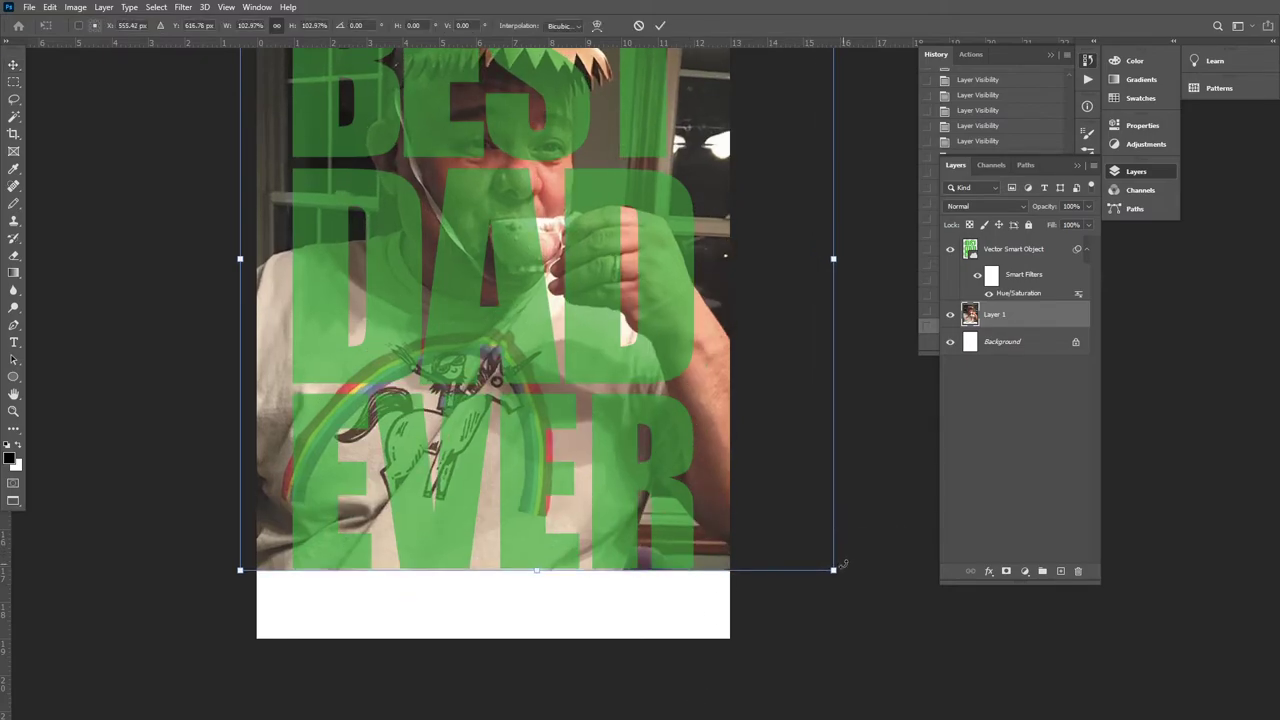
{"action": "left_click_drag", "start_coordinate": [612, 334], "coordinate": [608, 529]}
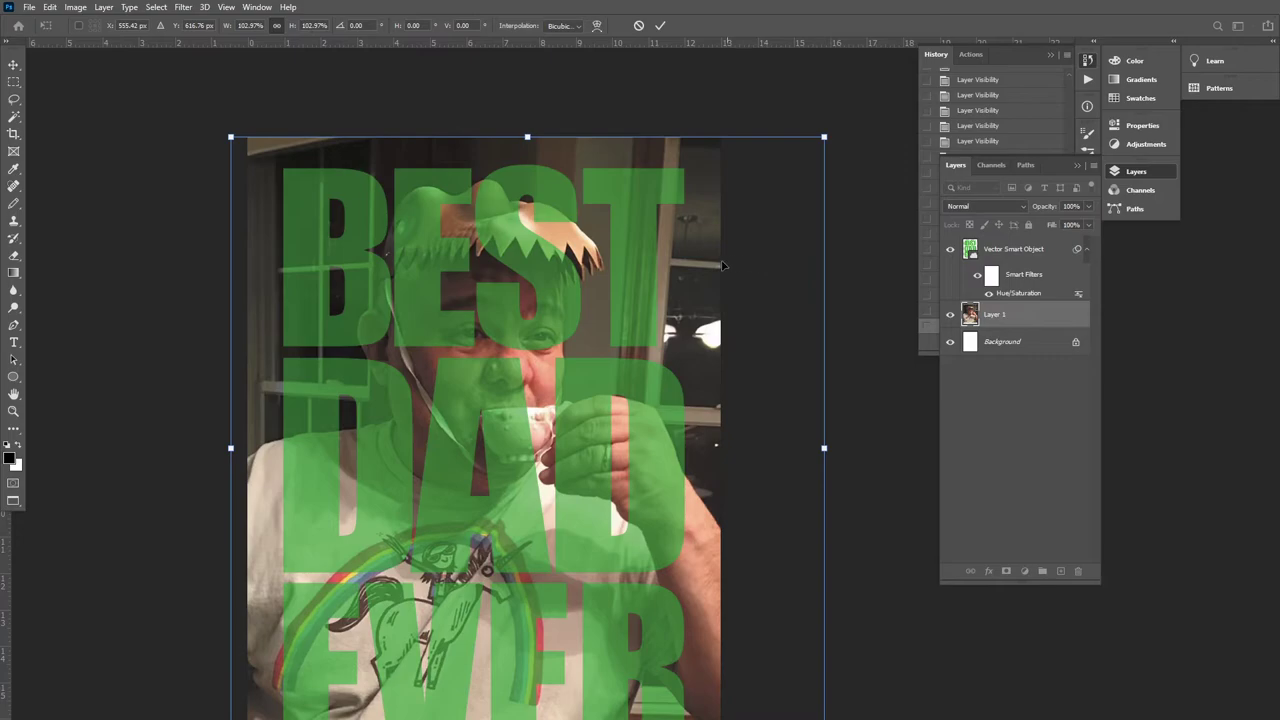
{"action": "left_click_drag", "start_coordinate": [607, 470], "coordinate": [604, 390]}
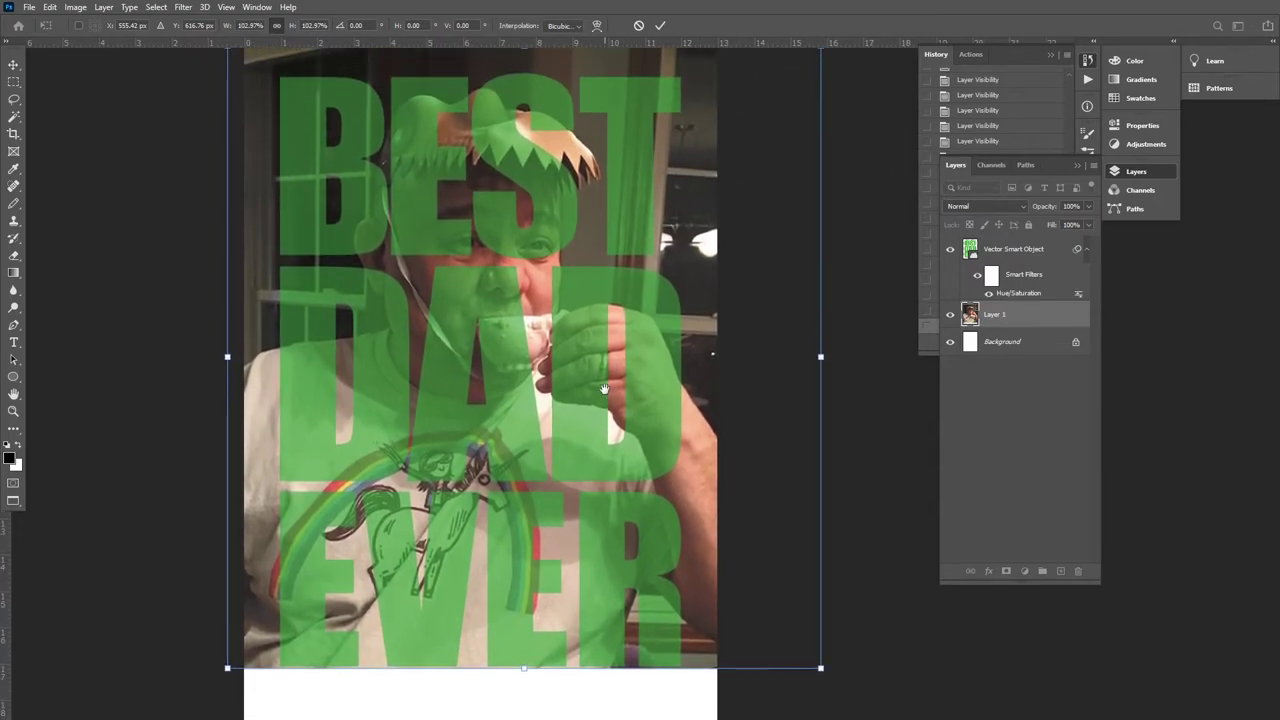
{"action": "left_click_drag", "start_coordinate": [519, 300], "coordinate": [511, 272]}
{"action": "left_click_drag", "start_coordinate": [465, 226], "coordinate": [559, 265]}
{"action": "key", "text": "Return"}
{"action": "key", "text": "z"}
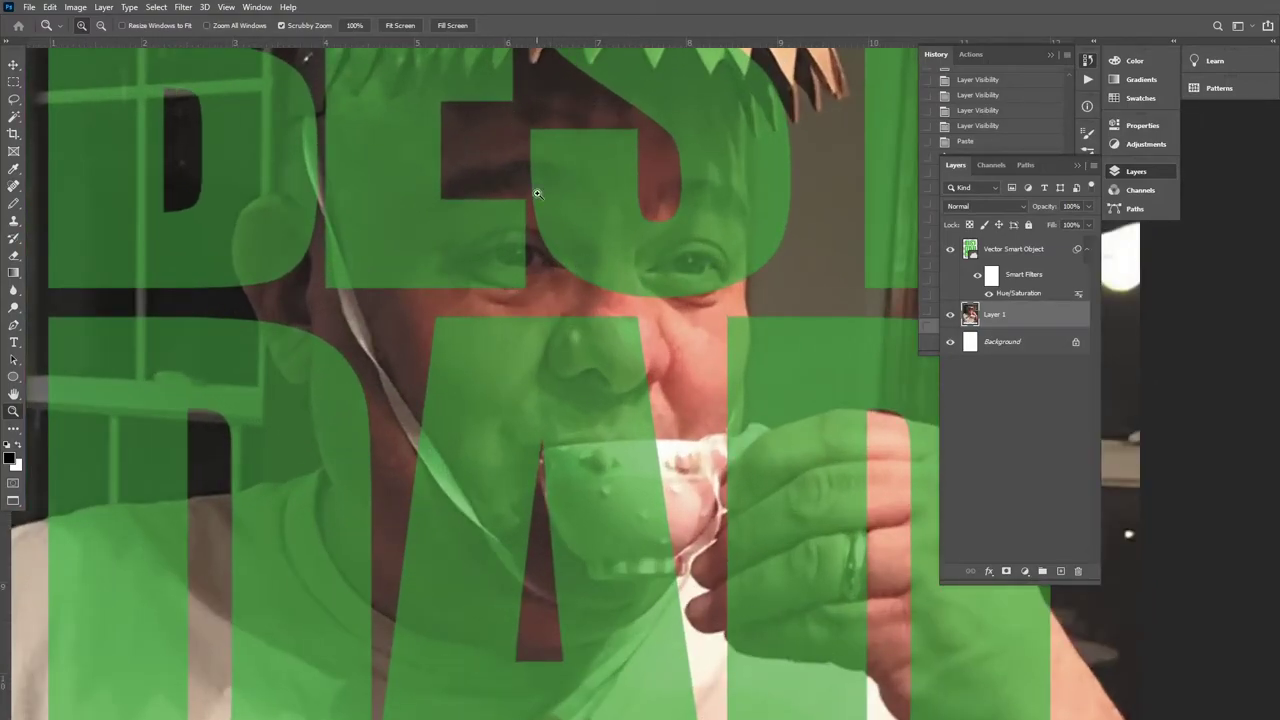
- Nudge the dad photo slightly so his face is framed under BEST and DAD
{"action": "key", "text": "v"}
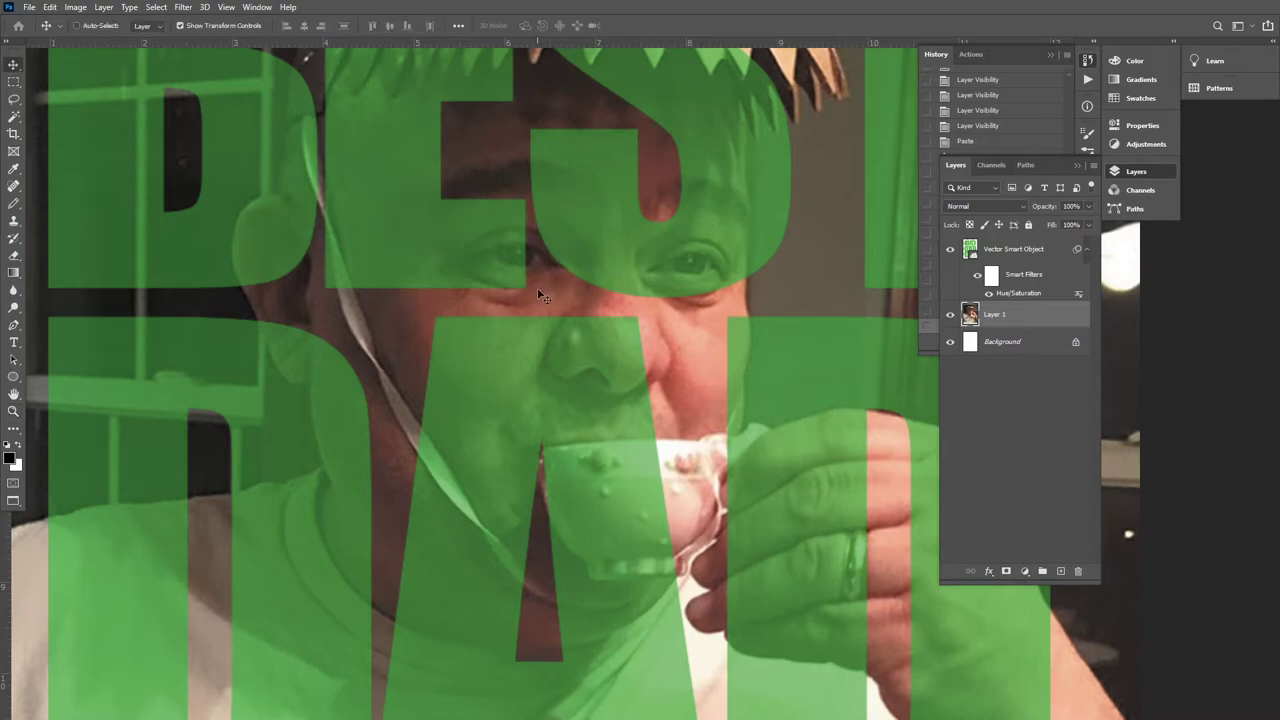
{"action": "key", "text": "ctrl+minus"}
{"action": "left_click_drag", "start_coordinate": [578, 316], "coordinate": [570, 356]}
{"action": "key", "text": "z"}
{"action": "key", "text": "ctrl+minus"}
{"action": "scroll", "coordinate": [627, 363], "scroll_direction": "down", "scroll_amount": 5}
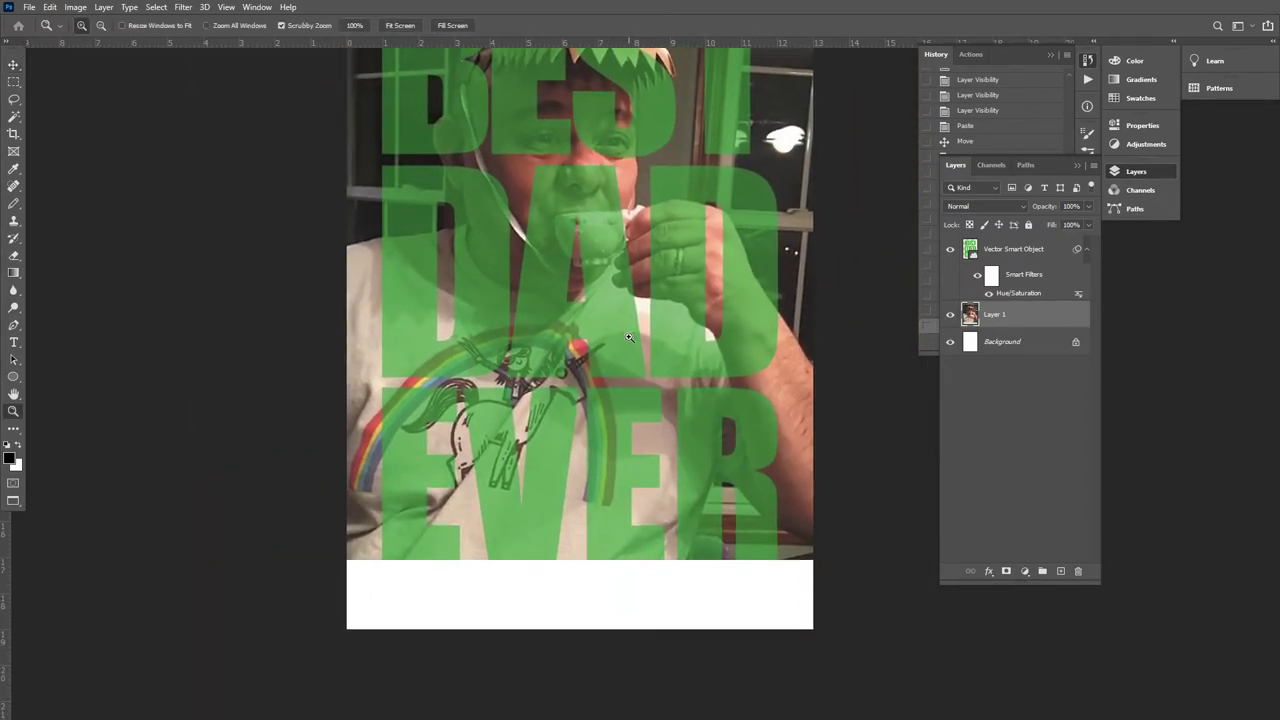
{"action": "left_click_drag", "start_coordinate": [376, 584], "coordinate": [460, 627]}
{"action": "key", "text": "v"}
{"action": "key", "text": "z"}
{"action": "key", "text": "ctrl+0"}
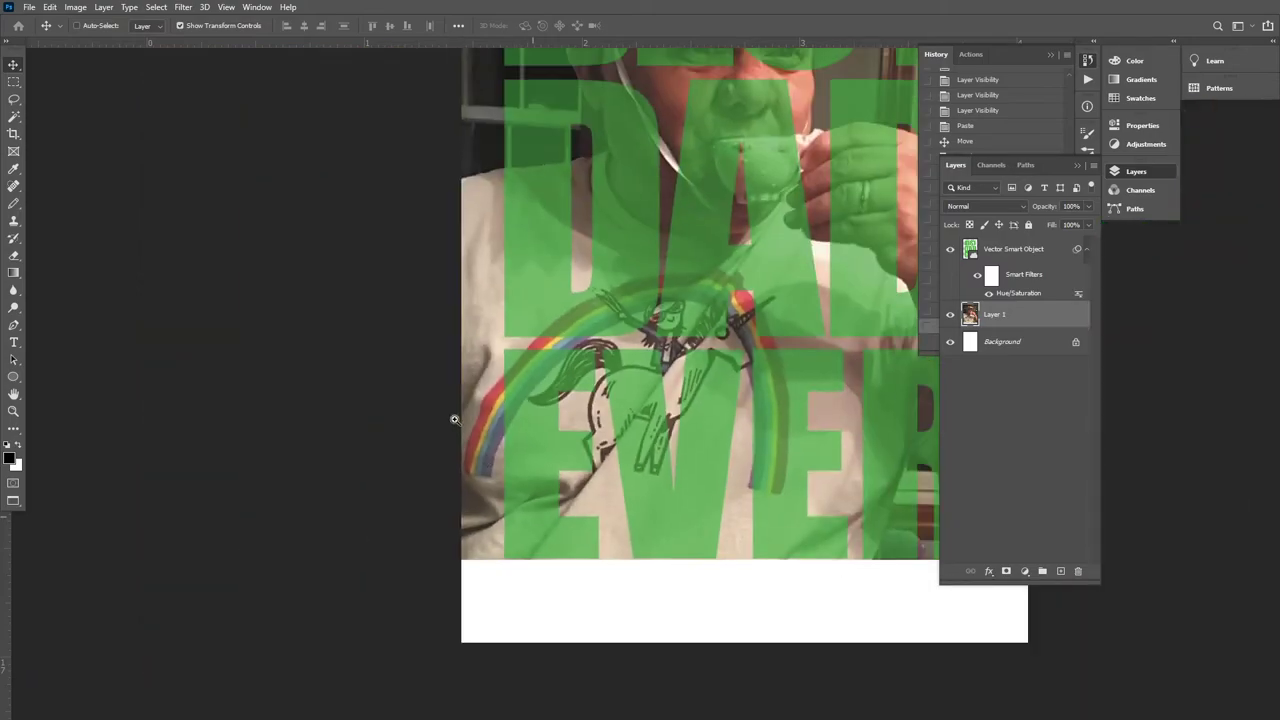
{"action": "left_click_drag", "start_coordinate": [916, 500], "coordinate": [637, 517]}
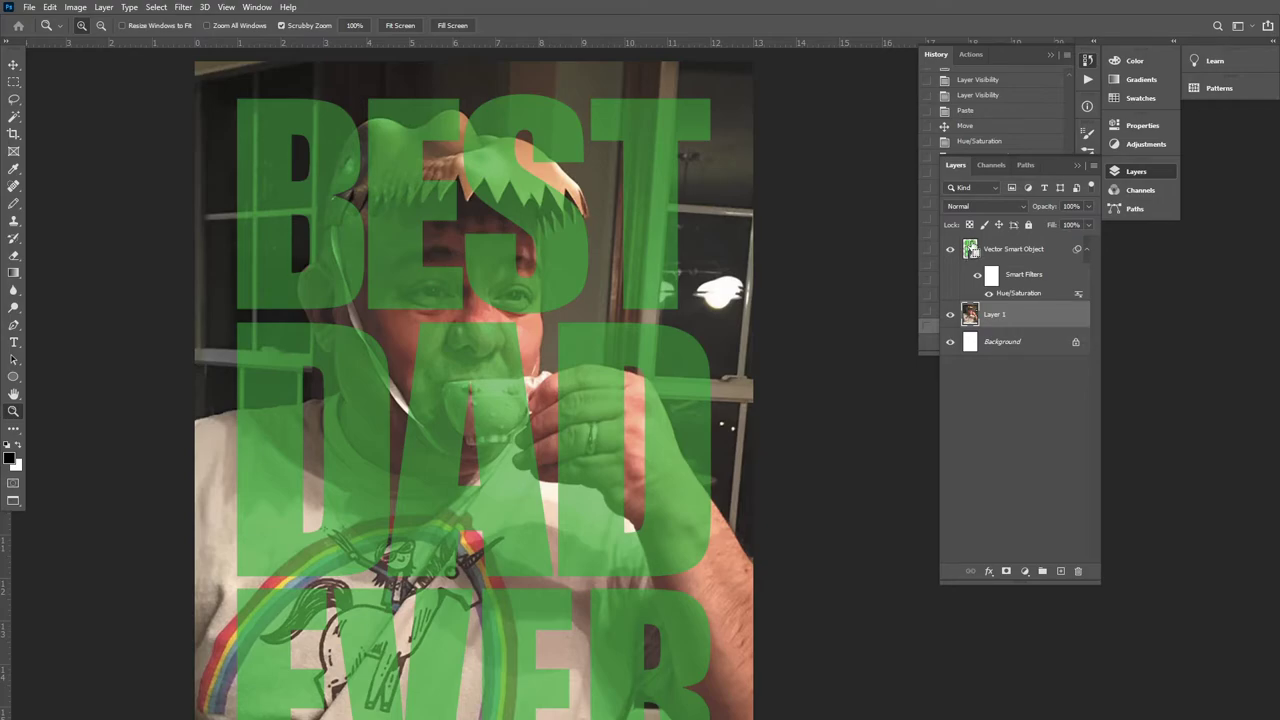
- Load the letter shapes as a selection and hide the green lettering layer
{"action": "left_click", "coordinate": [970, 250], "text": "ctrl"}
{"action": "left_click", "coordinate": [950, 250]}
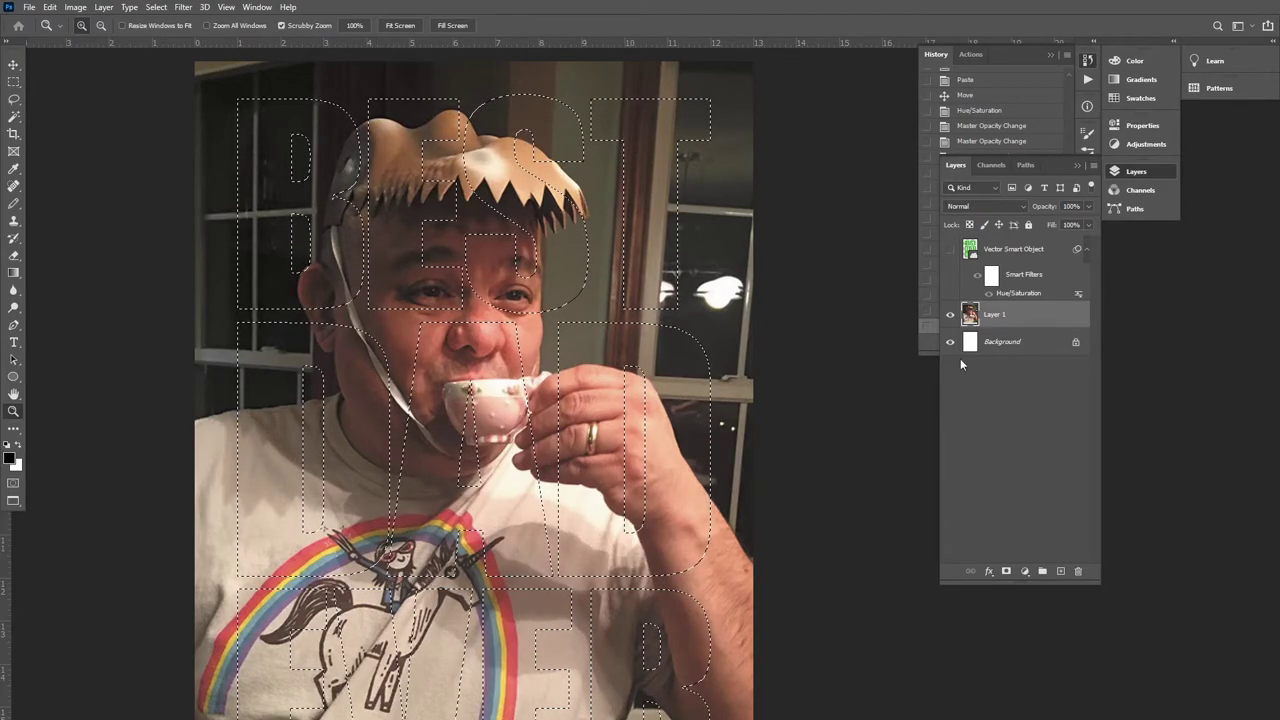
{"action": "scroll", "coordinate": [852, 476], "scroll_direction": "down", "scroll_amount": 3}
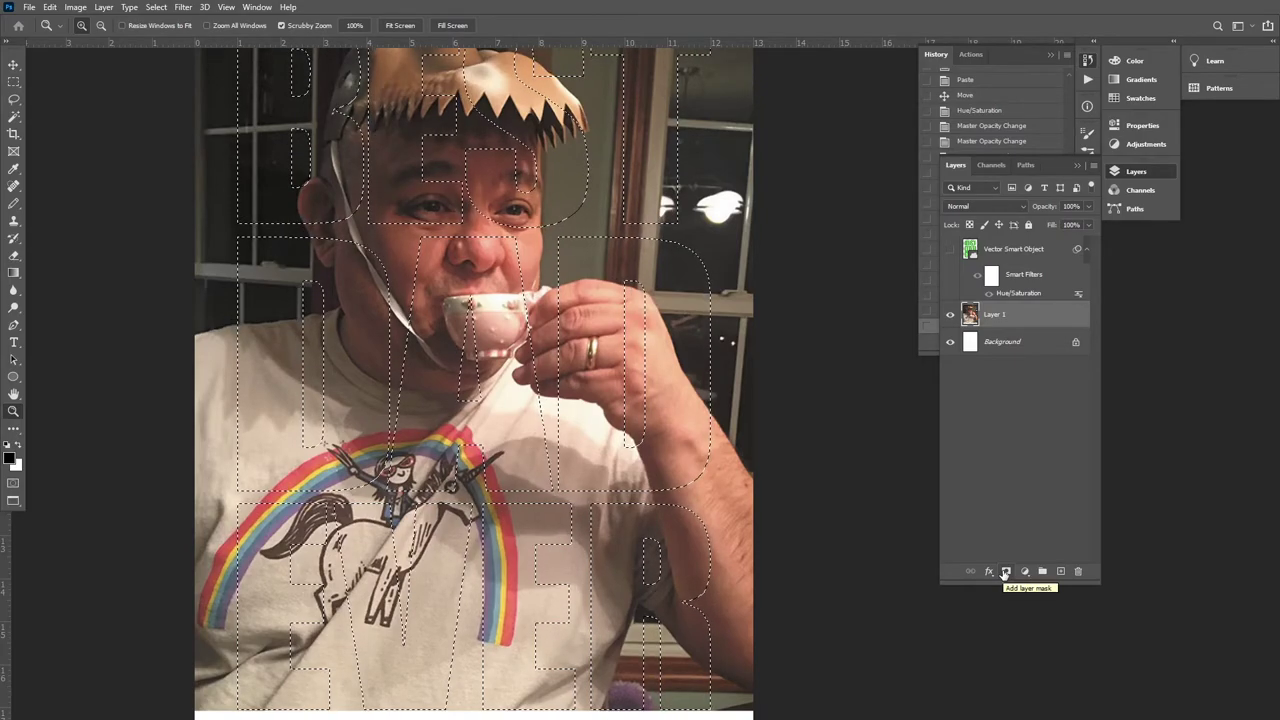
{"action": "left_click", "coordinate": [1005, 572]}
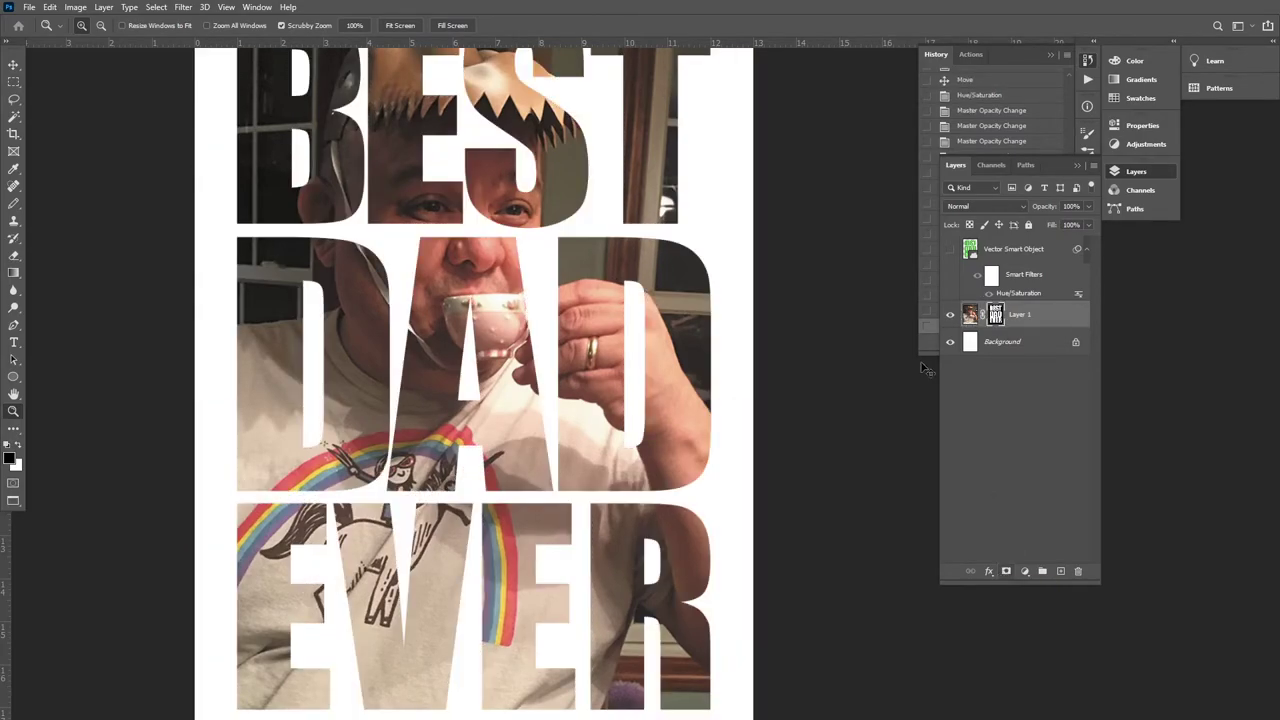
{"action": "left_click_drag", "start_coordinate": [648, 298], "coordinate": [716, 406]}
{"action": "scroll", "coordinate": [716, 406], "scroll_direction": "down", "scroll_amount": 3}
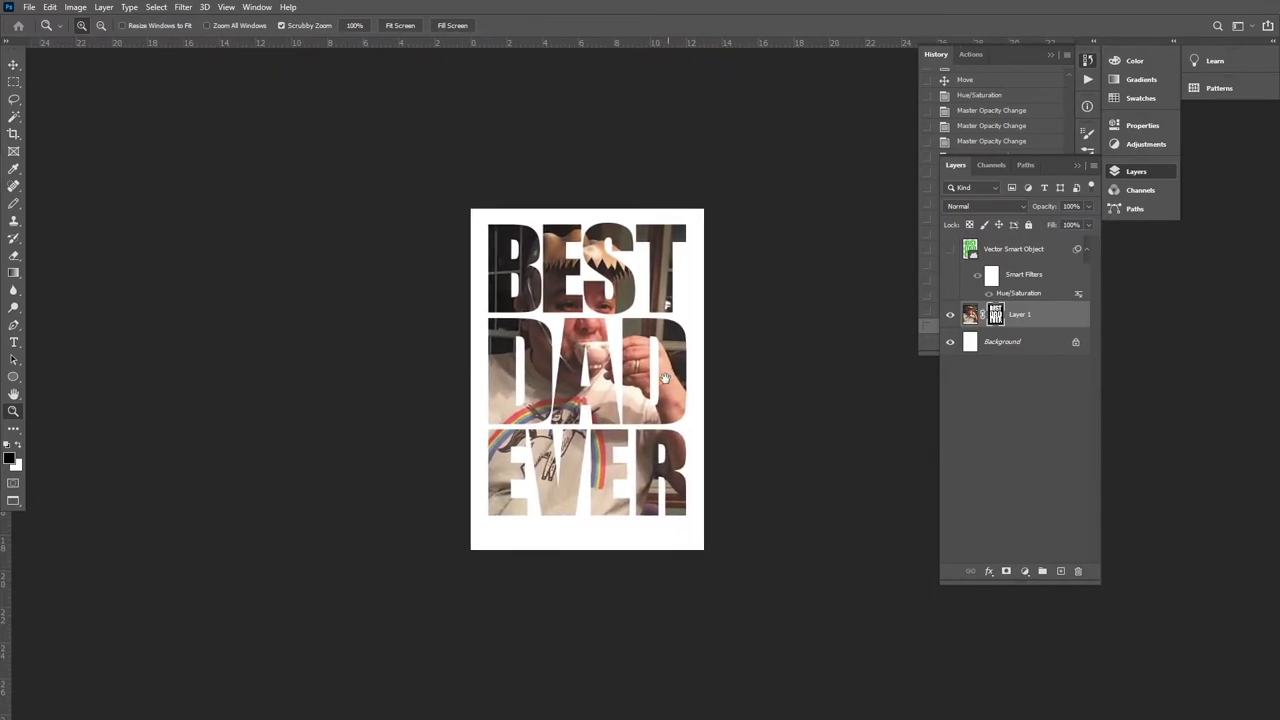
{"action": "scroll", "coordinate": [642, 284], "scroll_direction": "up", "scroll_amount": 3}
{"action": "scroll", "coordinate": [642, 284], "scroll_direction": "up", "scroll_amount": 2}
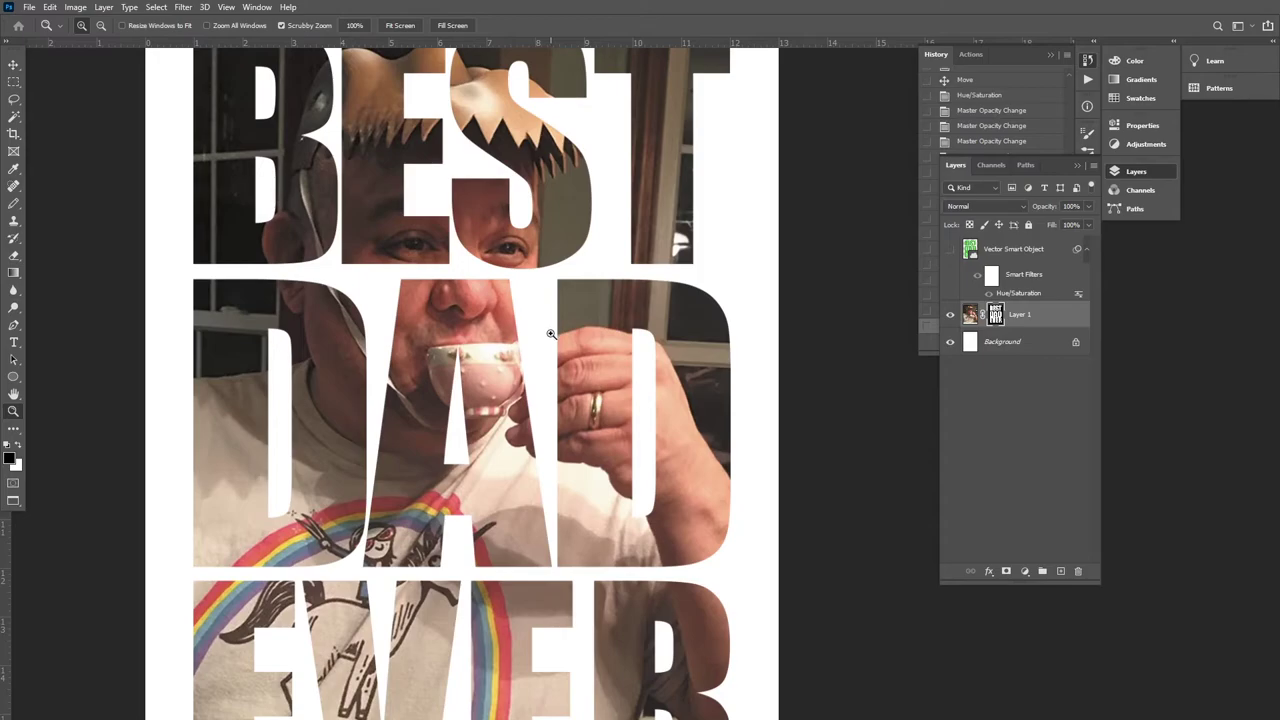
{"action": "scroll", "coordinate": [550, 333], "scroll_direction": "down", "scroll_amount": 3}
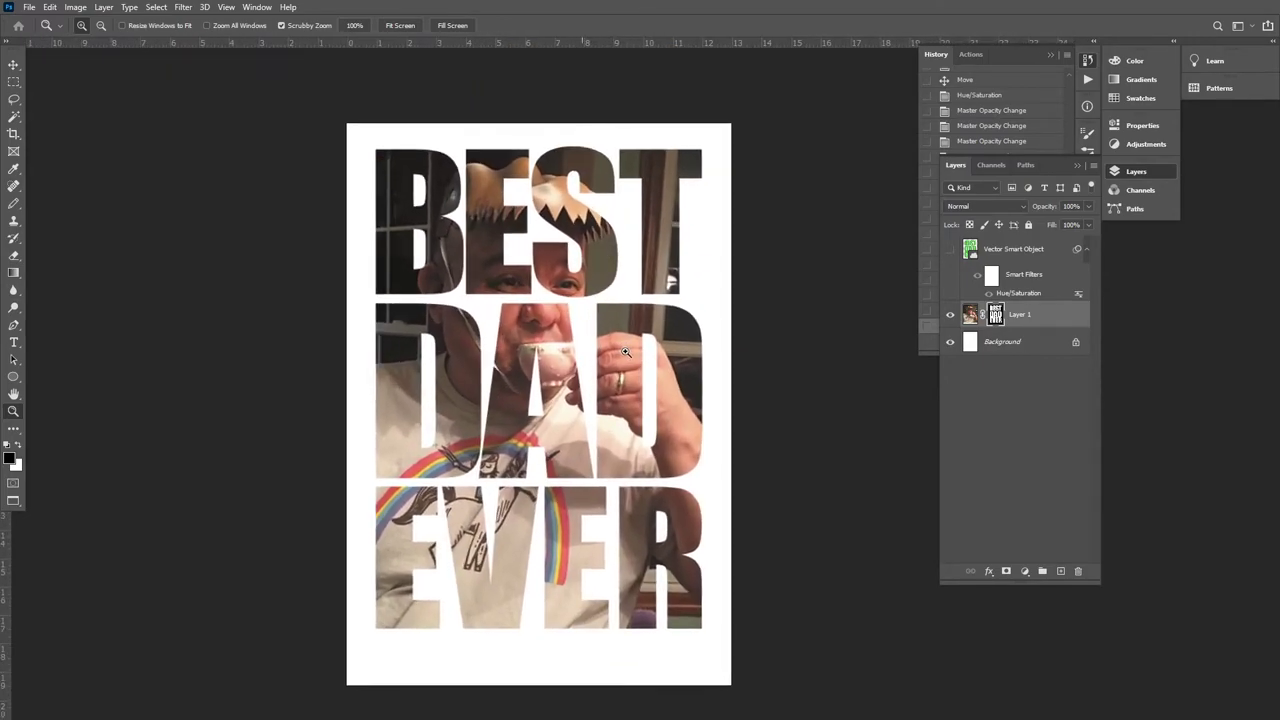
{"action": "left_click", "coordinate": [991, 343]}
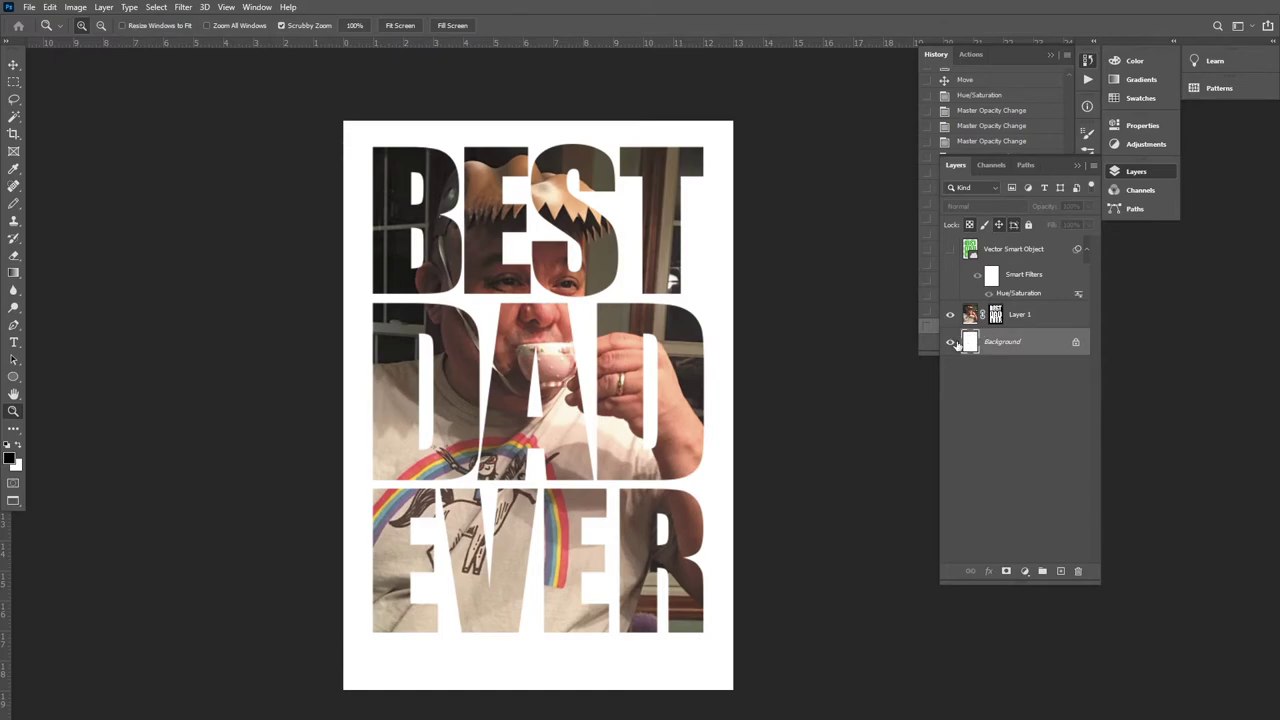
{"action": "key", "text": "alt+BackSpace"}
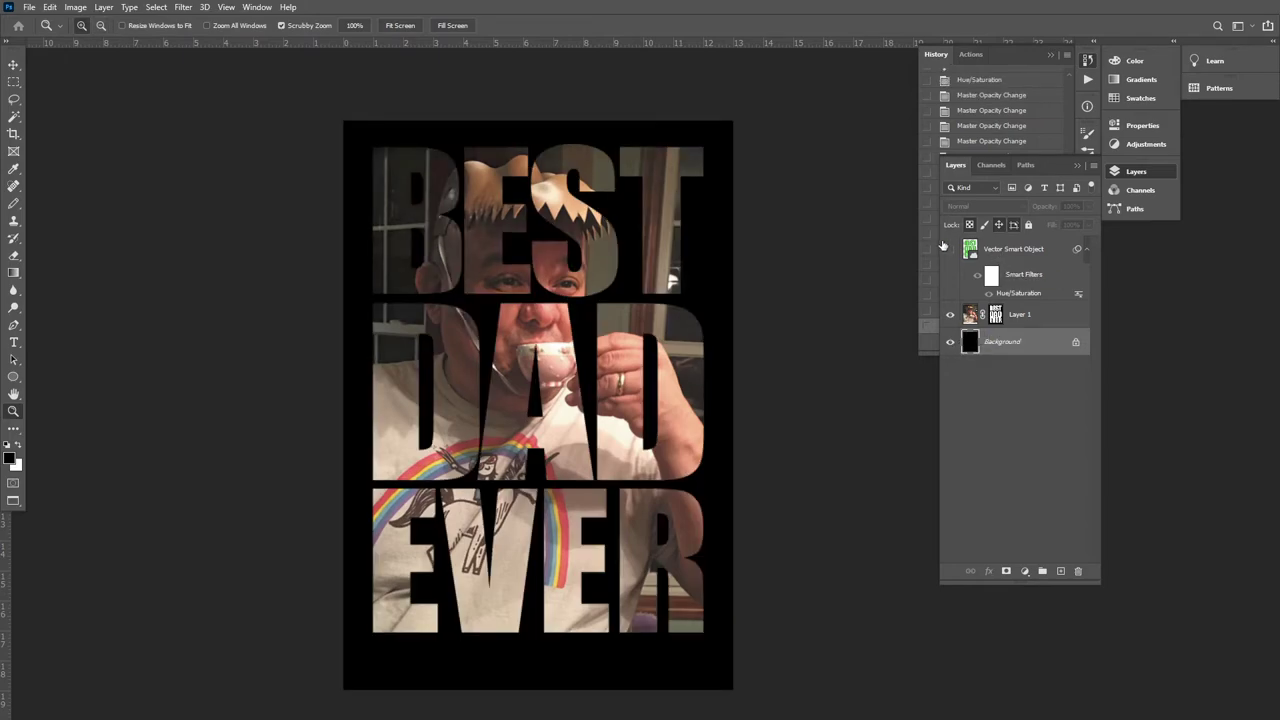
{"action": "key", "text": "ctrl+BackSpace"}
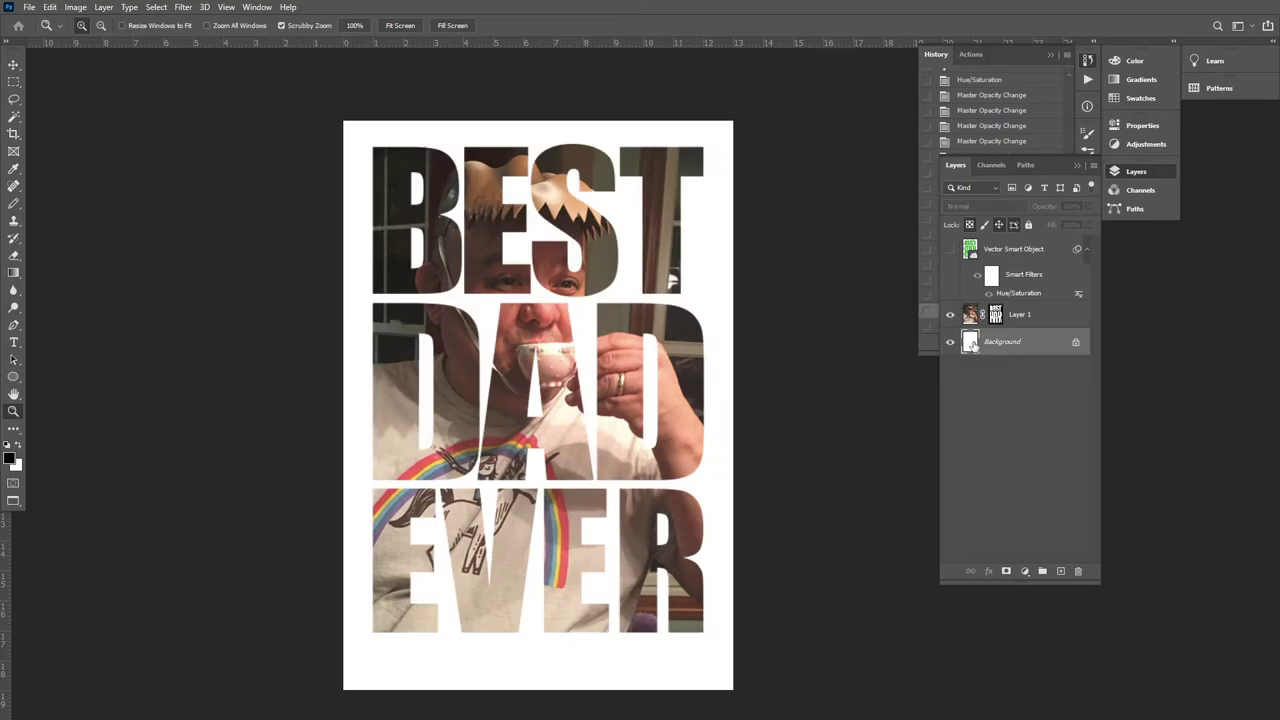
{"action": "key", "text": "alt+BackSpace"}
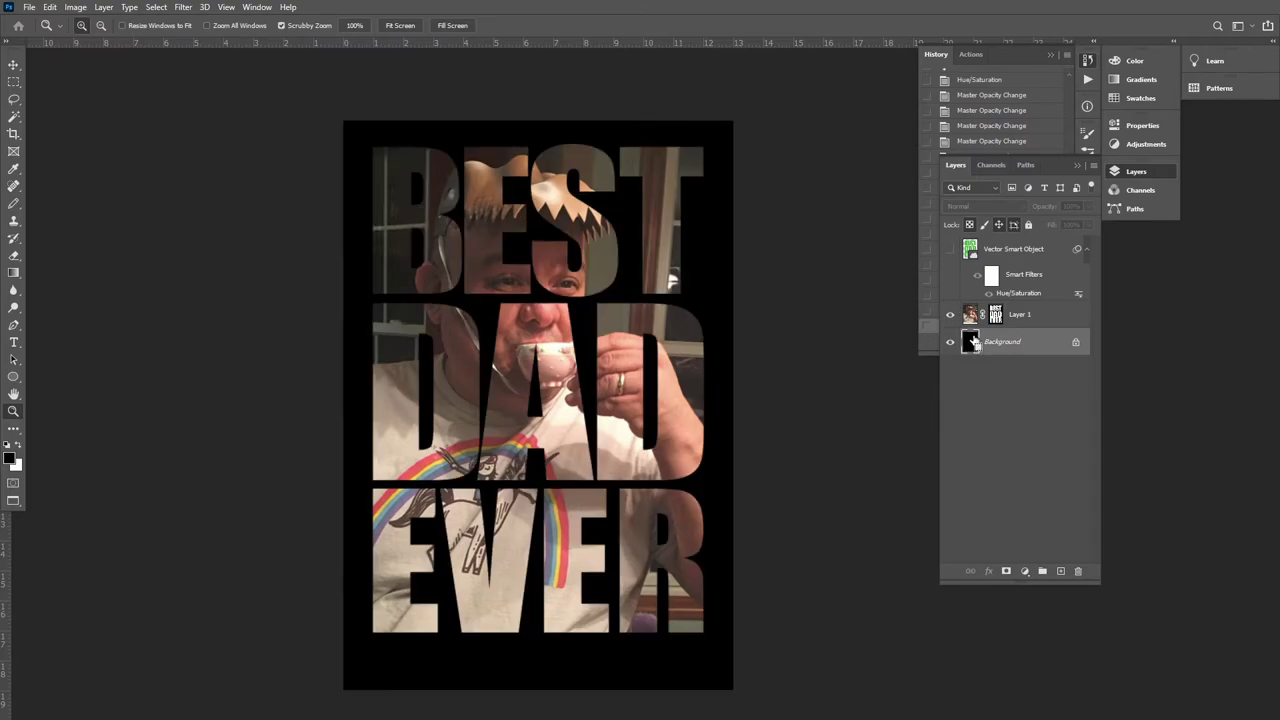
{"action": "key", "text": "ctrl+u"}
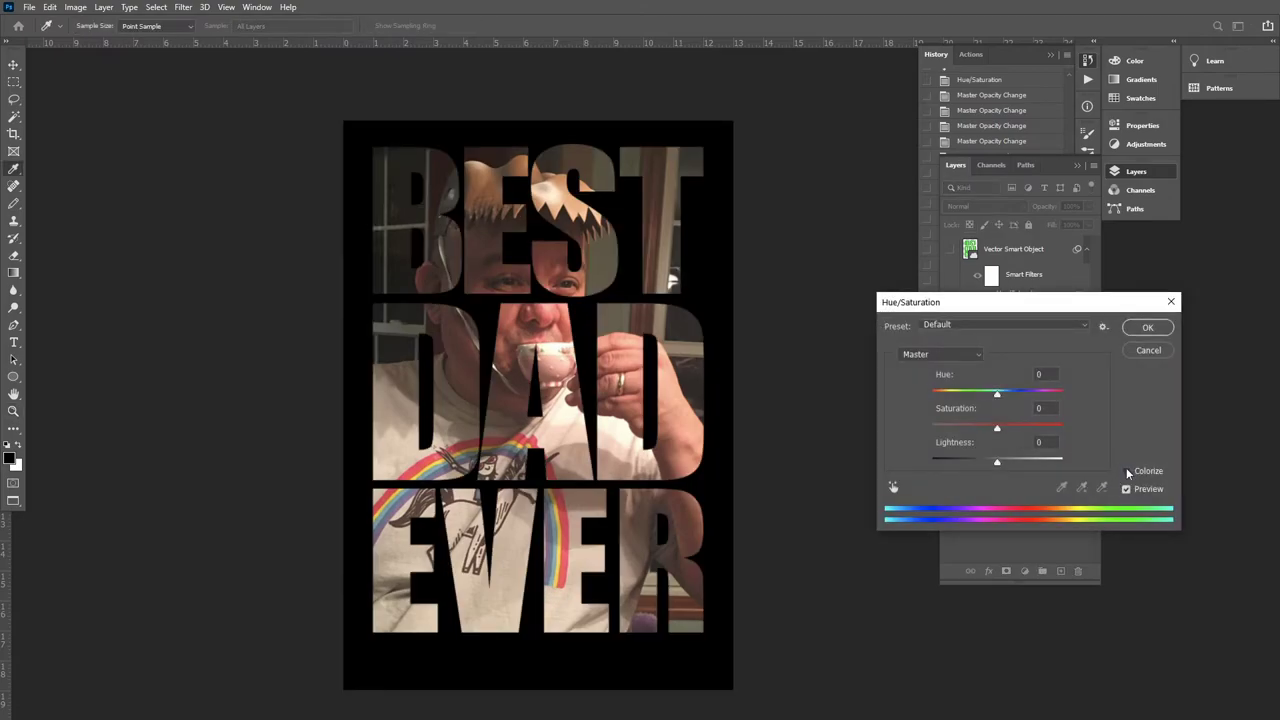
{"action": "left_click", "coordinate": [1127, 471]}
{"action": "left_click_drag", "start_coordinate": [997, 462], "coordinate": [1043, 462]}
{"action": "left_click_drag", "start_coordinate": [964, 428], "coordinate": [1035, 461]}
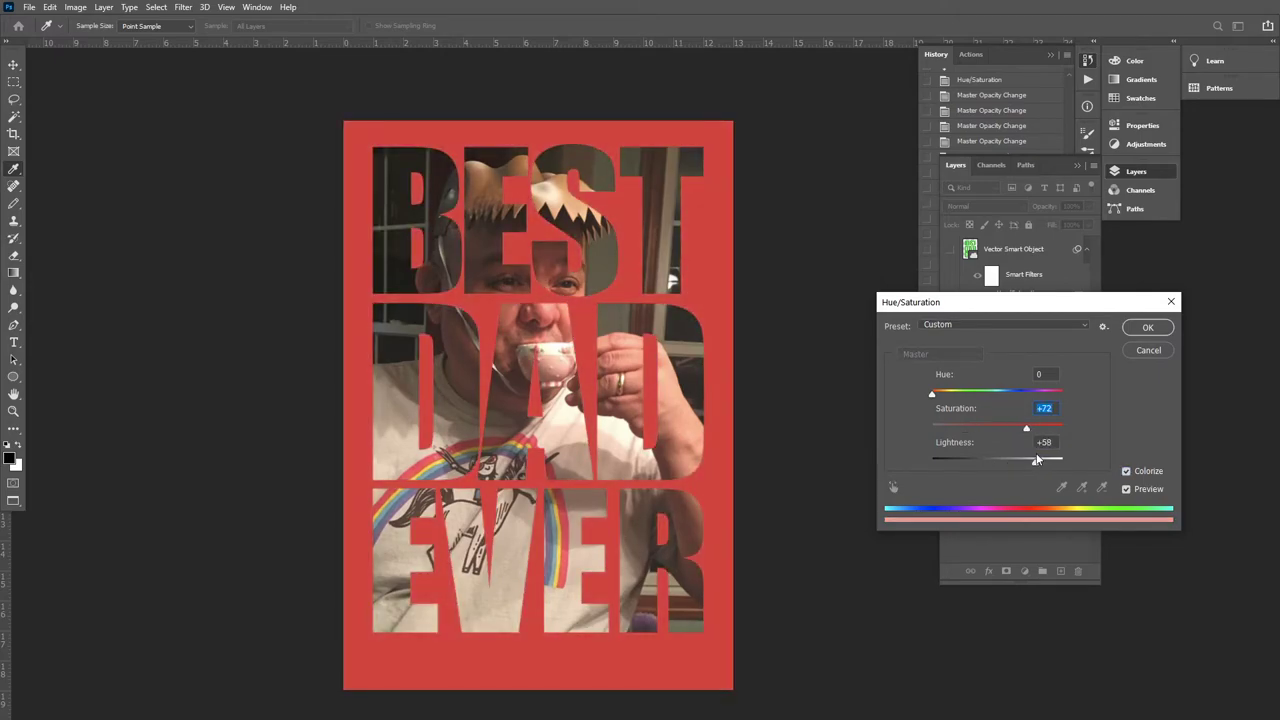
{"action": "left_click", "coordinate": [1140, 349]}
{"action": "key", "text": "ctrl+i"}
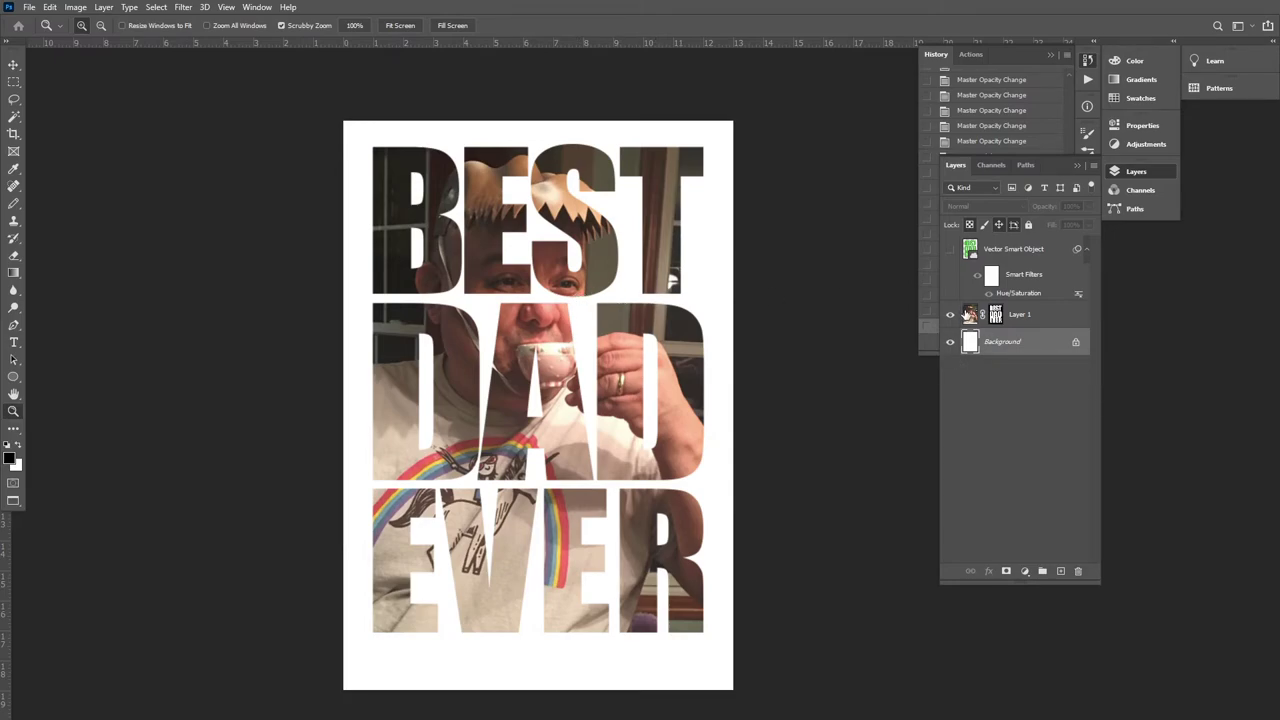
- Add a new Layer 2, load the letter mask as a selection, and confirm black foreground
{"action": "left_click", "coordinate": [1060, 571]}
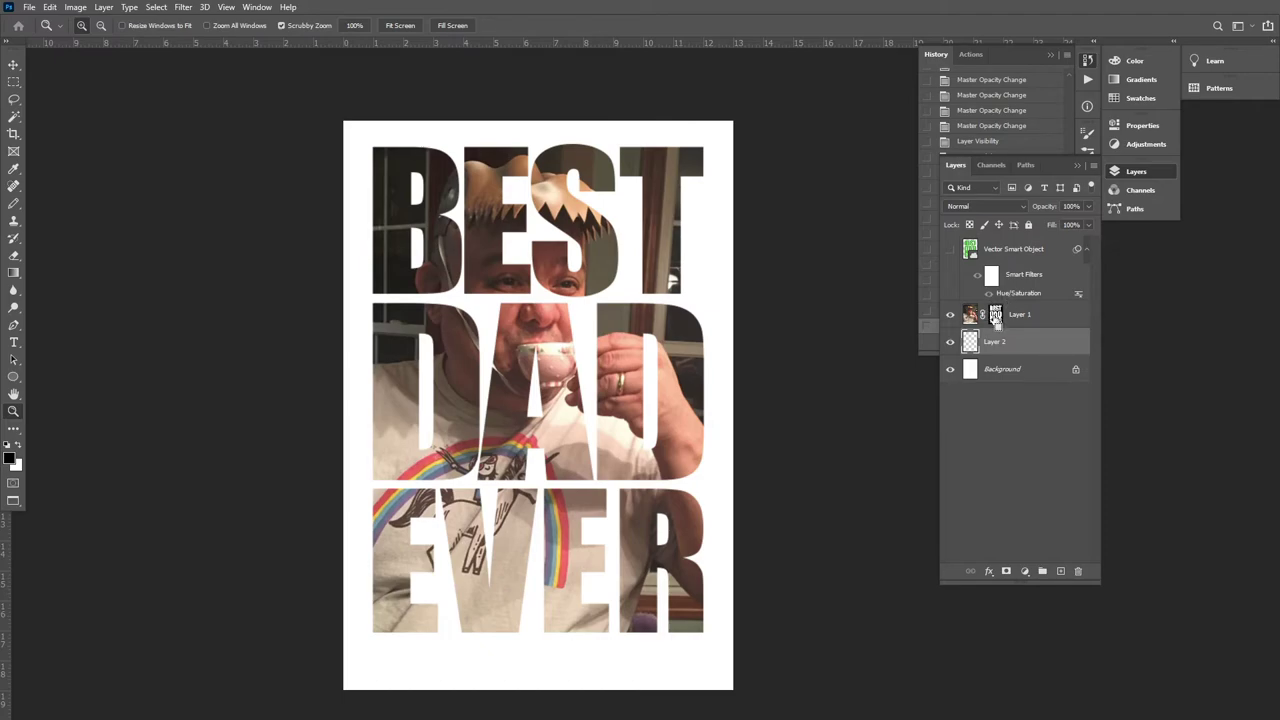
{"action": "left_click", "coordinate": [996, 316], "text": "ctrl"}
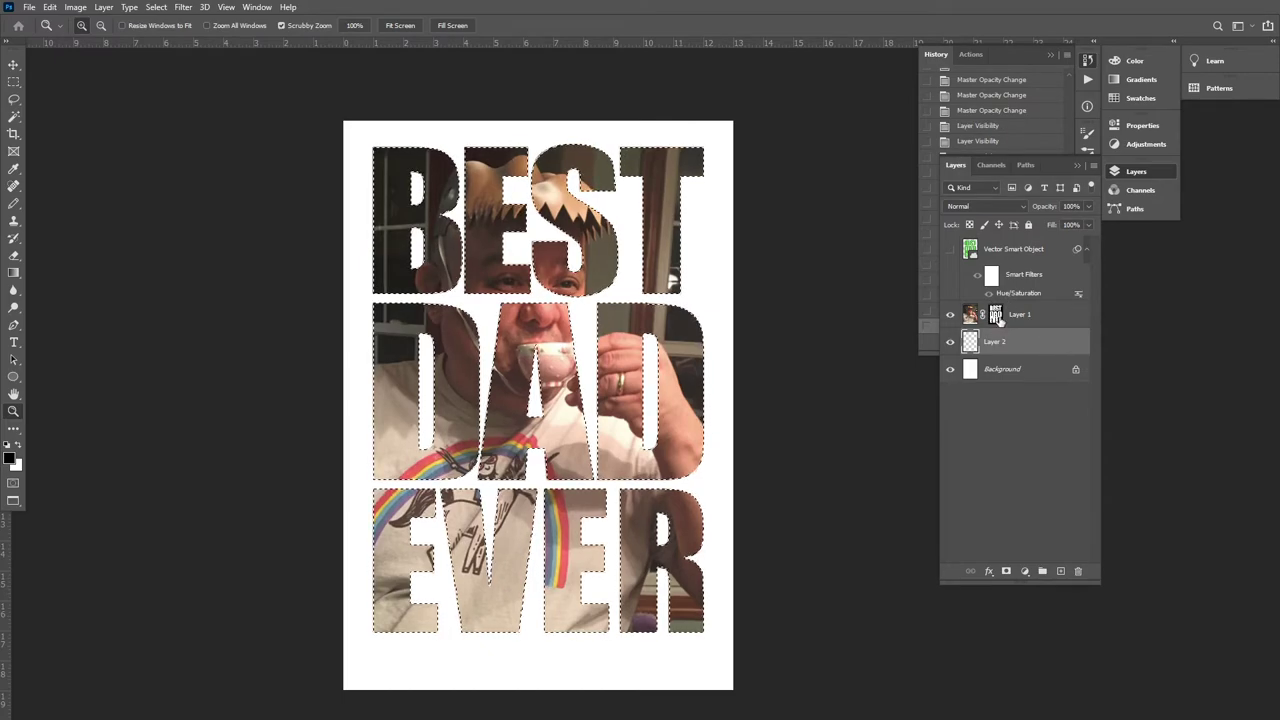
{"action": "key", "text": "ctrl+plus"}
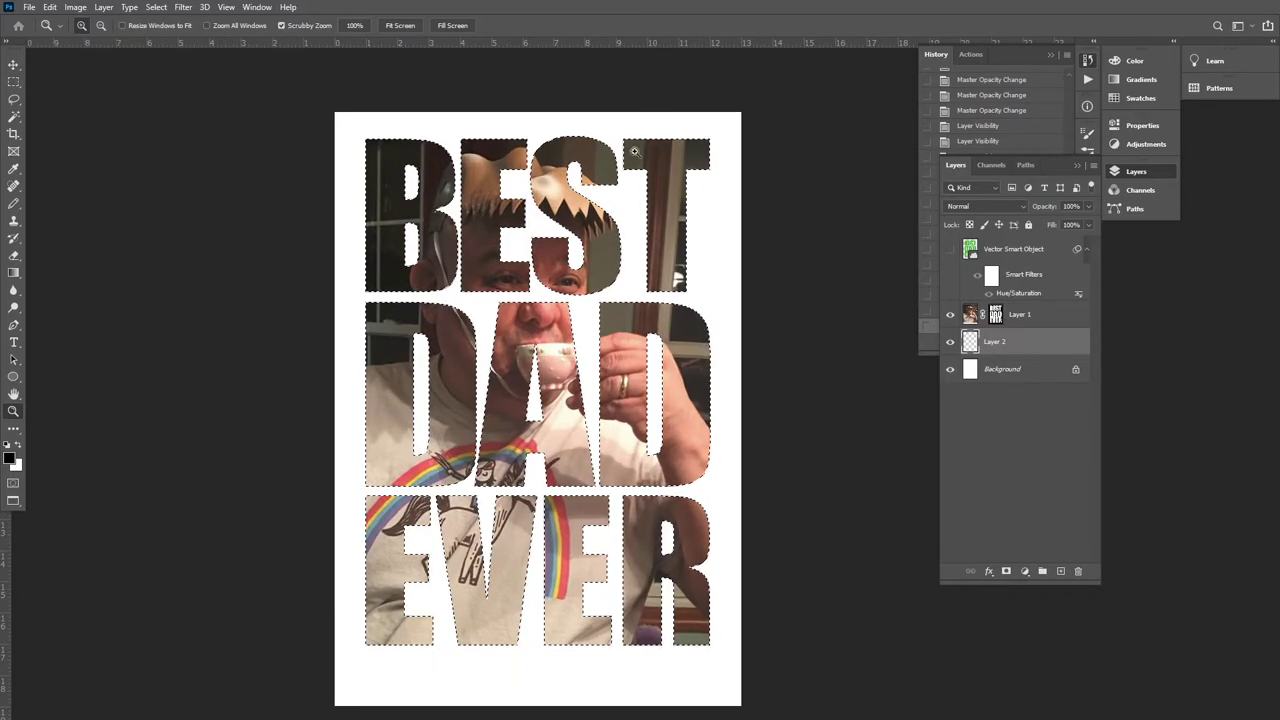
{"action": "left_click", "coordinate": [9, 459]}
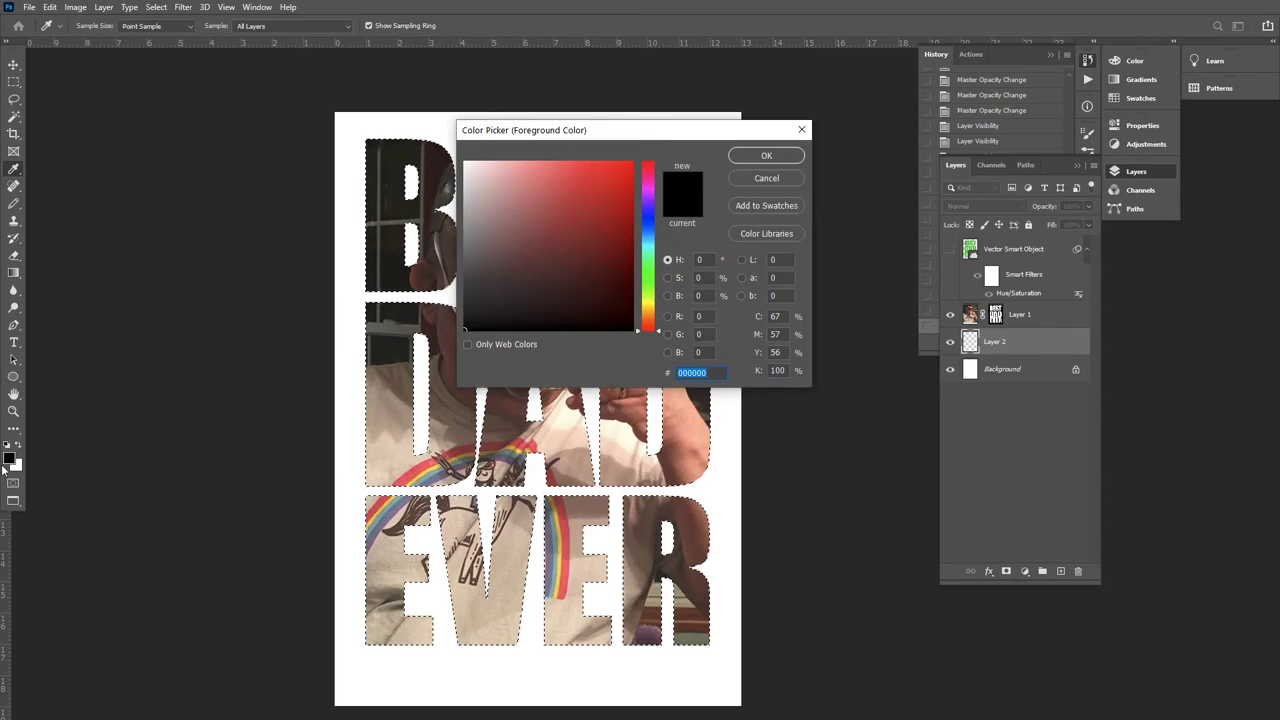
{"action": "key", "text": "Escape"}
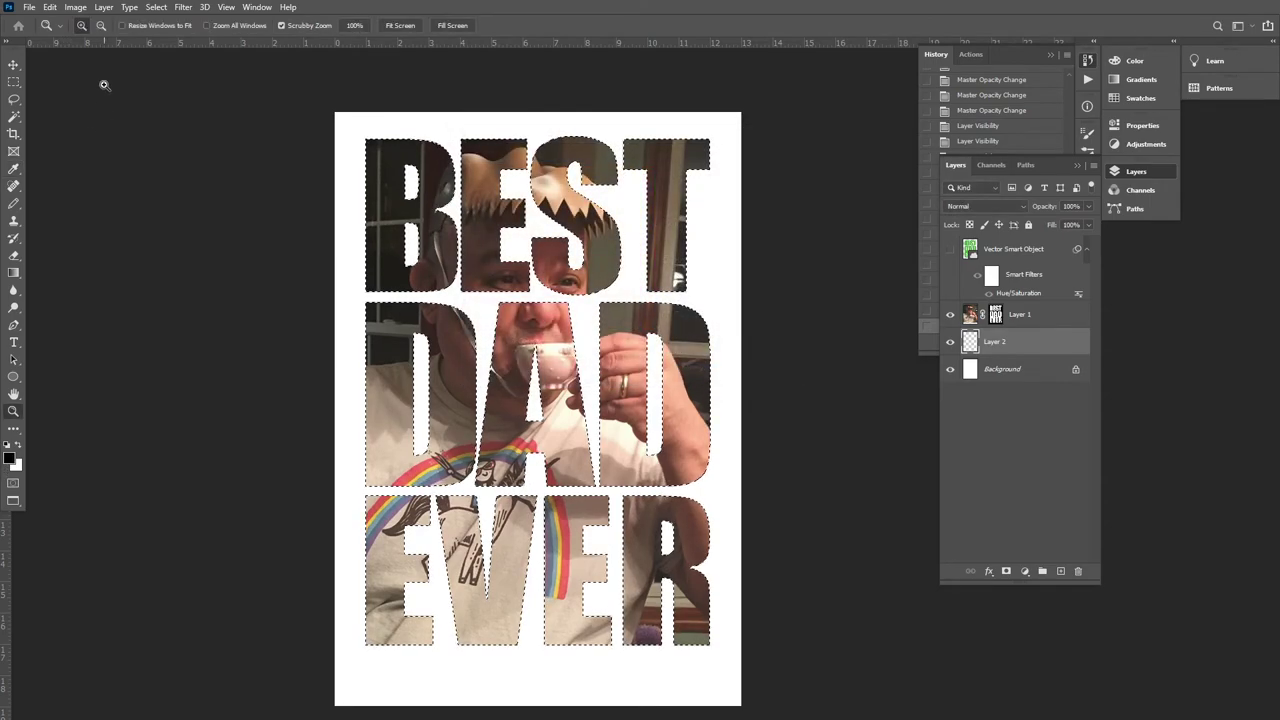
- Stroke the letter selection with a 22 px black centre outline, then deselect
{"action": "left_click", "coordinate": [74, 7]}
{"action": "mouse_move", "coordinate": [48, 8]}
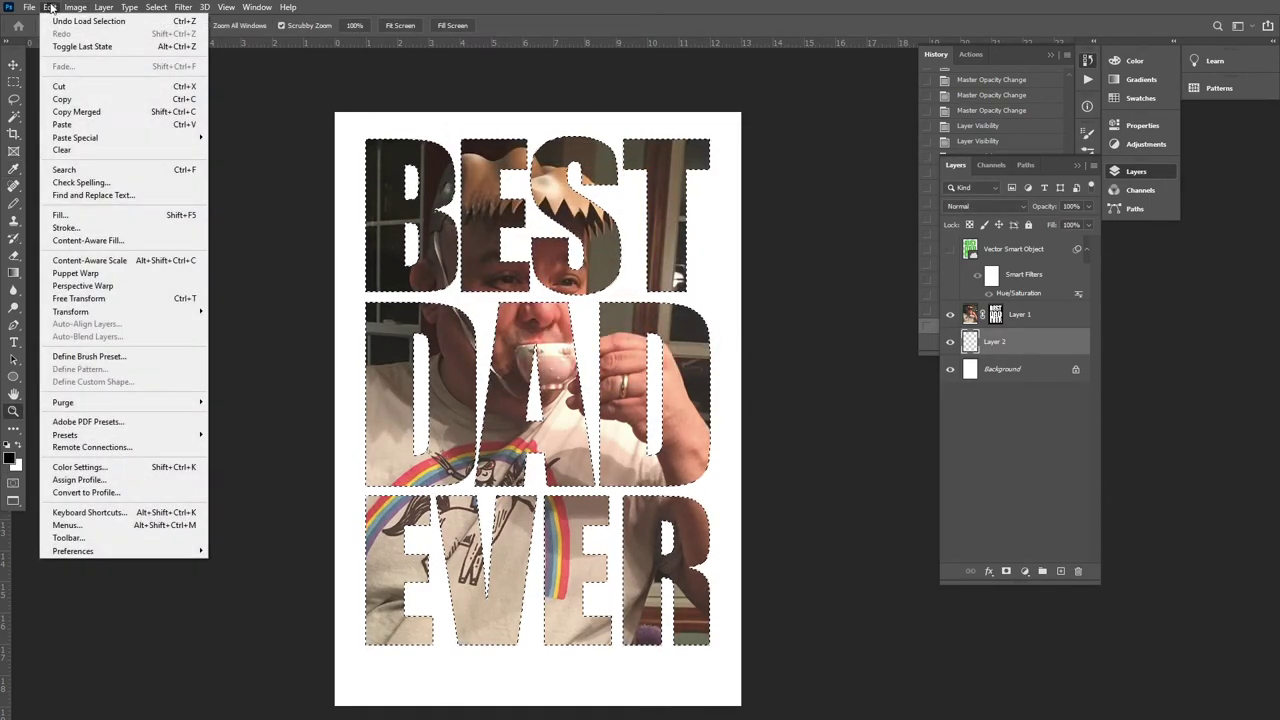
{"action": "left_click", "coordinate": [82, 231]}
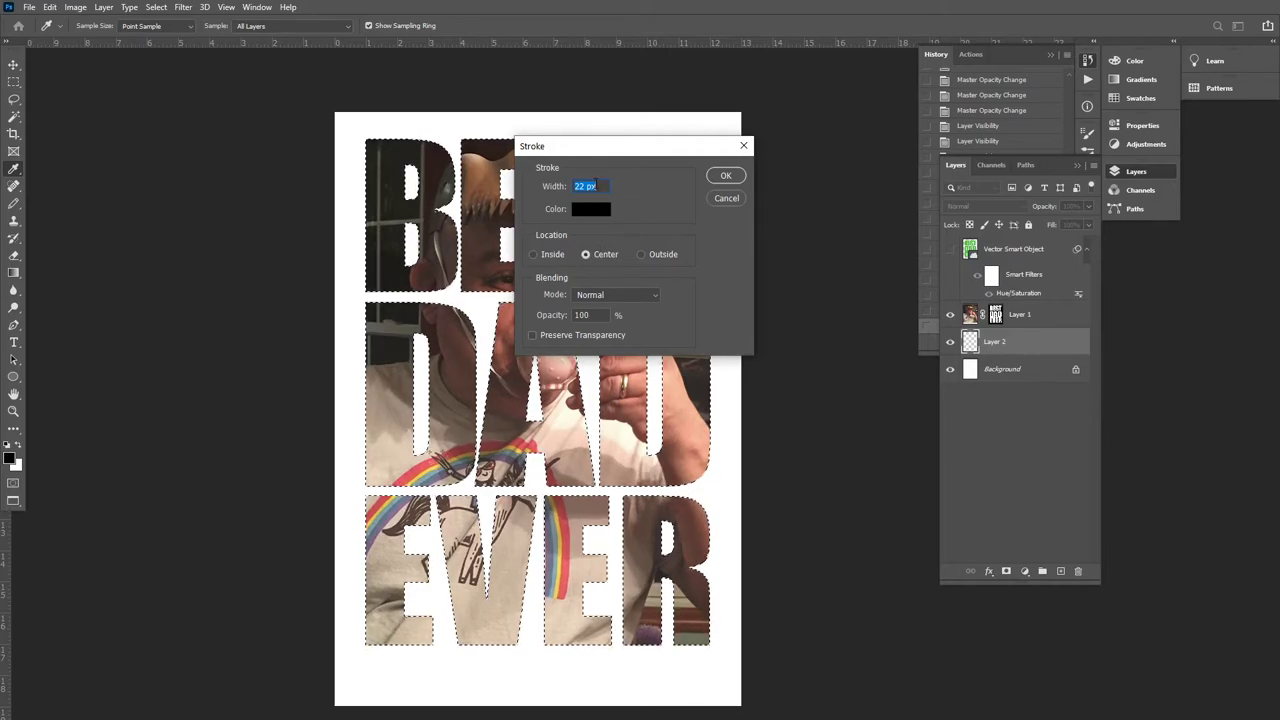
{"action": "key", "text": "Return"}
{"action": "key", "text": "z"}
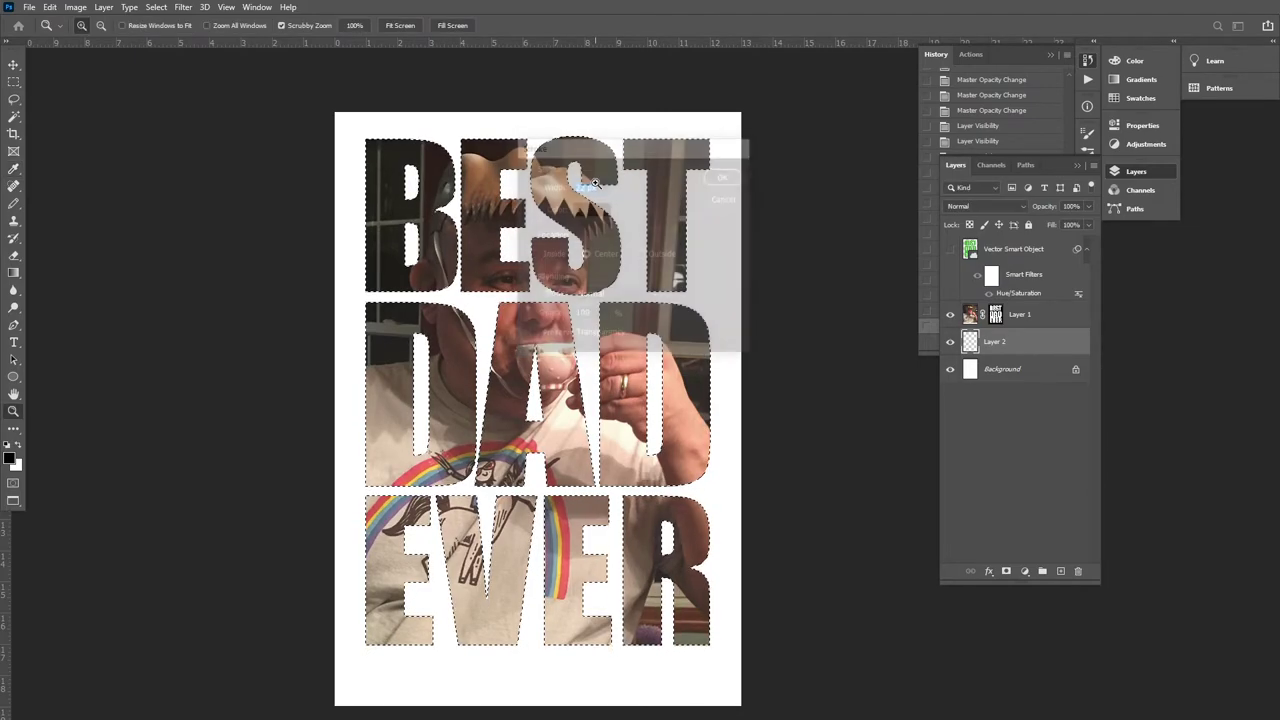
{"action": "key", "text": "ctrl+d"}
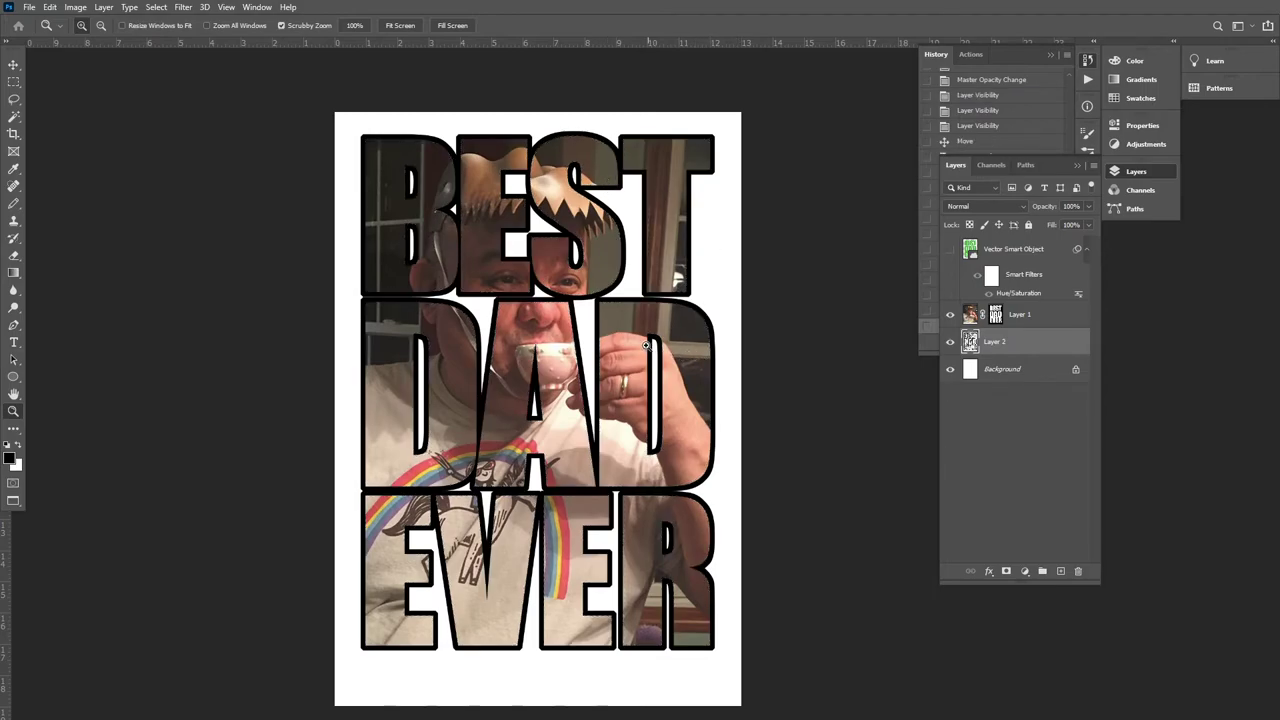
{"action": "left_click_drag", "start_coordinate": [740, 348], "coordinate": [530, 379]}
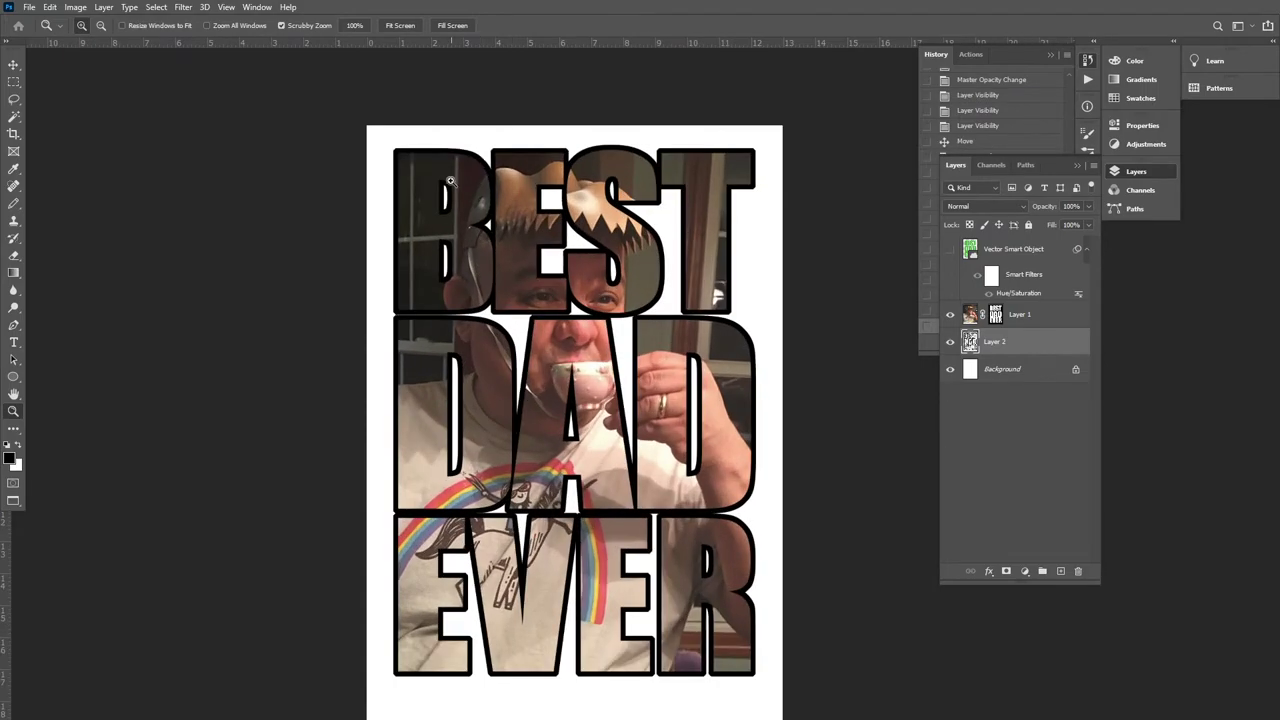
{"action": "left_click", "coordinate": [530, 340]}
{"action": "left_click", "coordinate": [530, 340]}
{"action": "left_click_drag", "start_coordinate": [540, 345], "coordinate": [597, 328]}
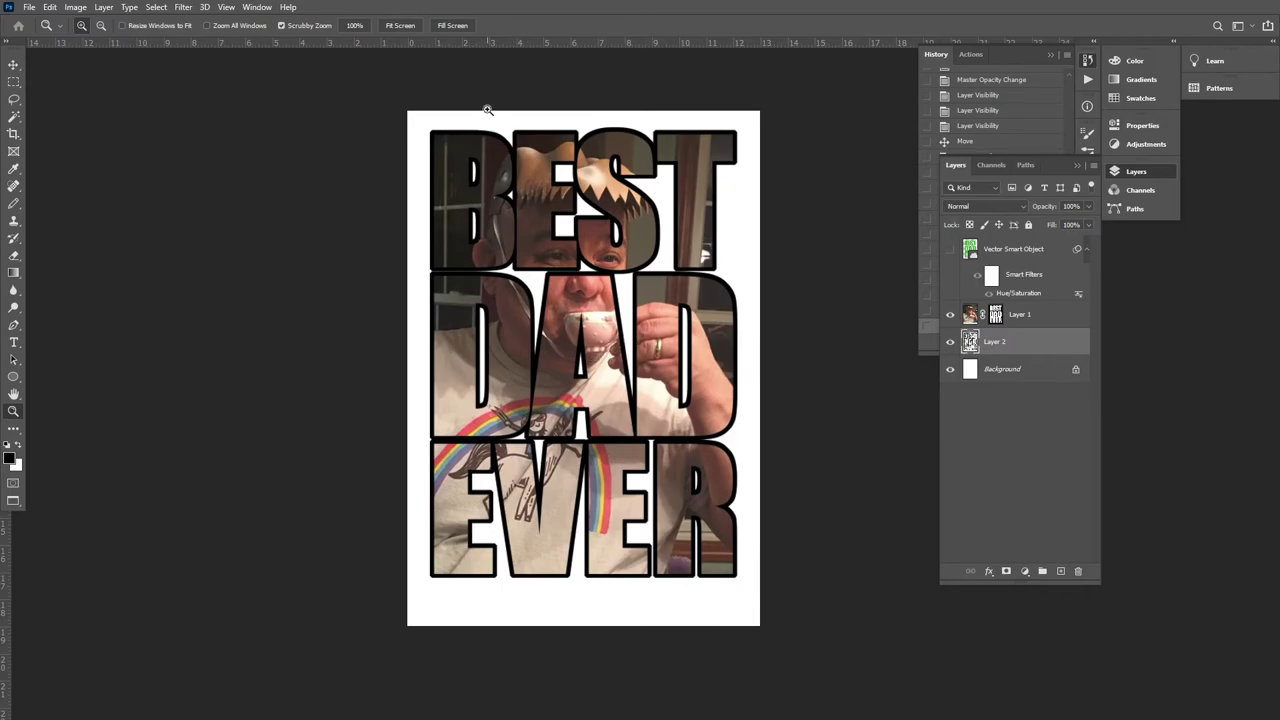
{"action": "left_click_drag", "start_coordinate": [466, 160], "coordinate": [517, 169]}
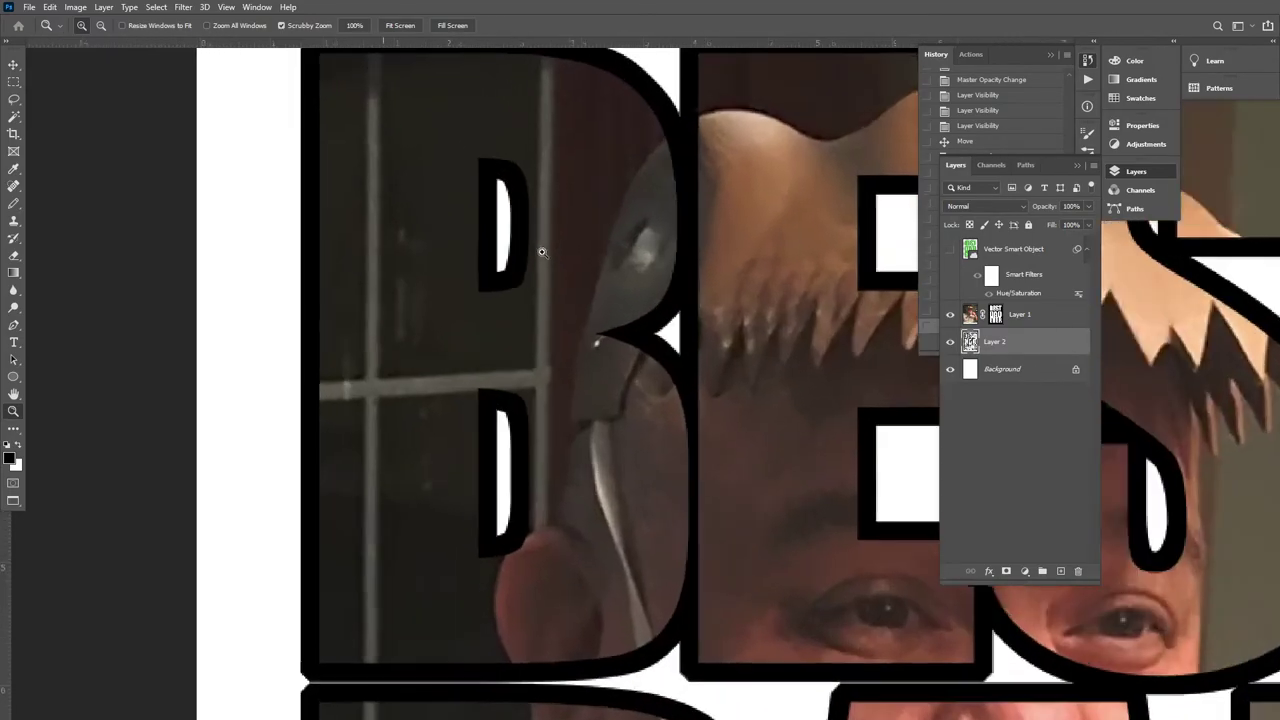
{"action": "left_click", "coordinate": [495, 277]}
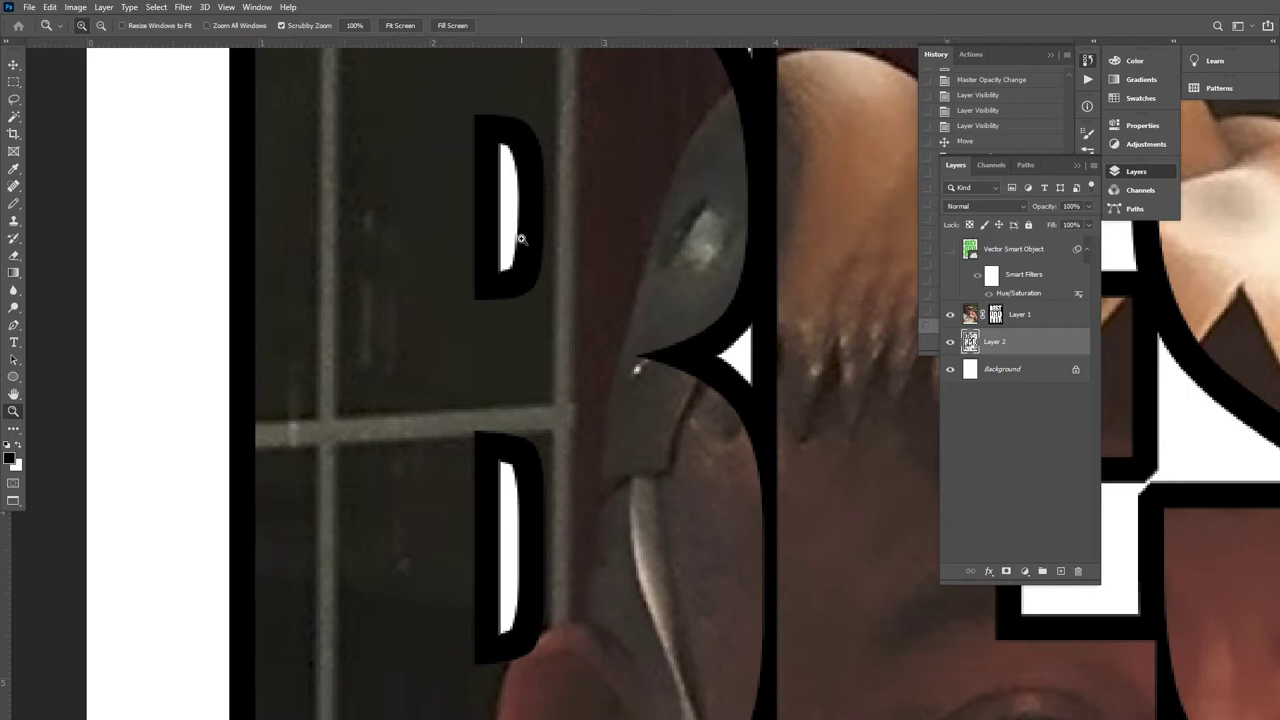
{"action": "left_click", "coordinate": [517, 240]}
{"action": "left_click", "coordinate": [514, 329], "text": "alt"}
{"action": "left_click", "coordinate": [522, 505], "text": "alt"}
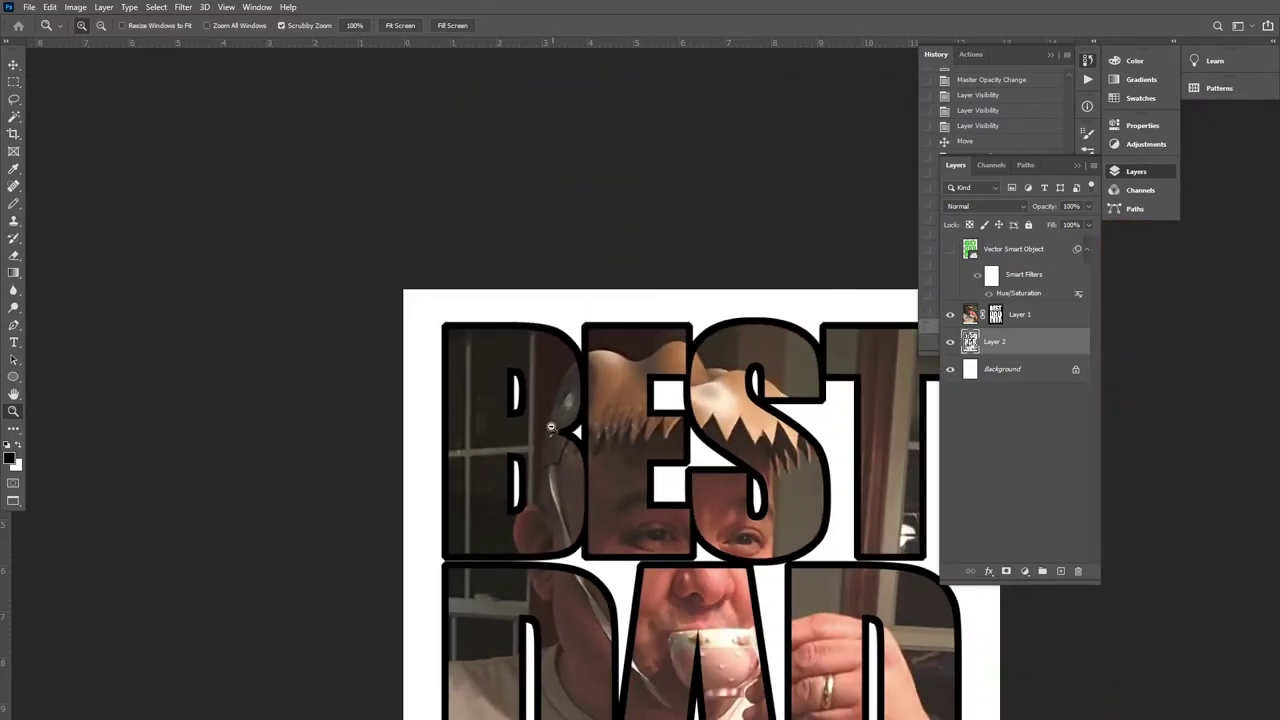
{"action": "scroll", "coordinate": [480, 400], "scroll_direction": "down", "scroll_amount": 5}
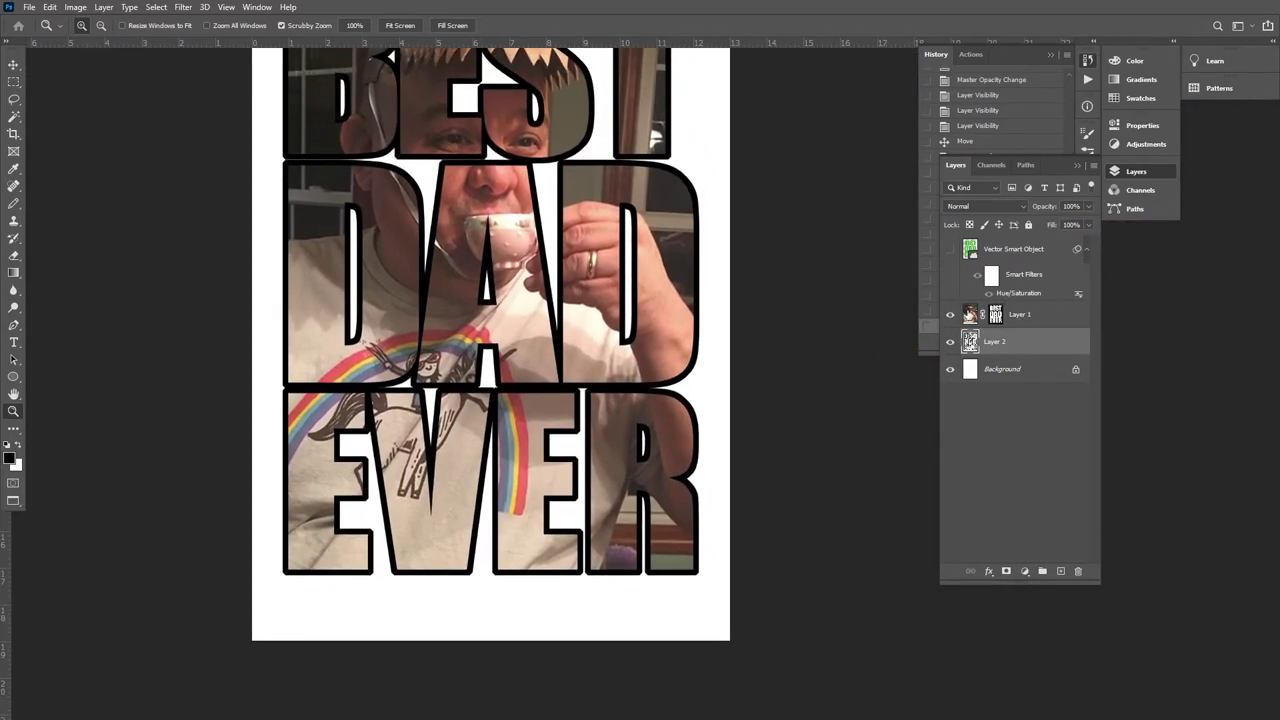
{"action": "left_click", "coordinate": [965, 315]}
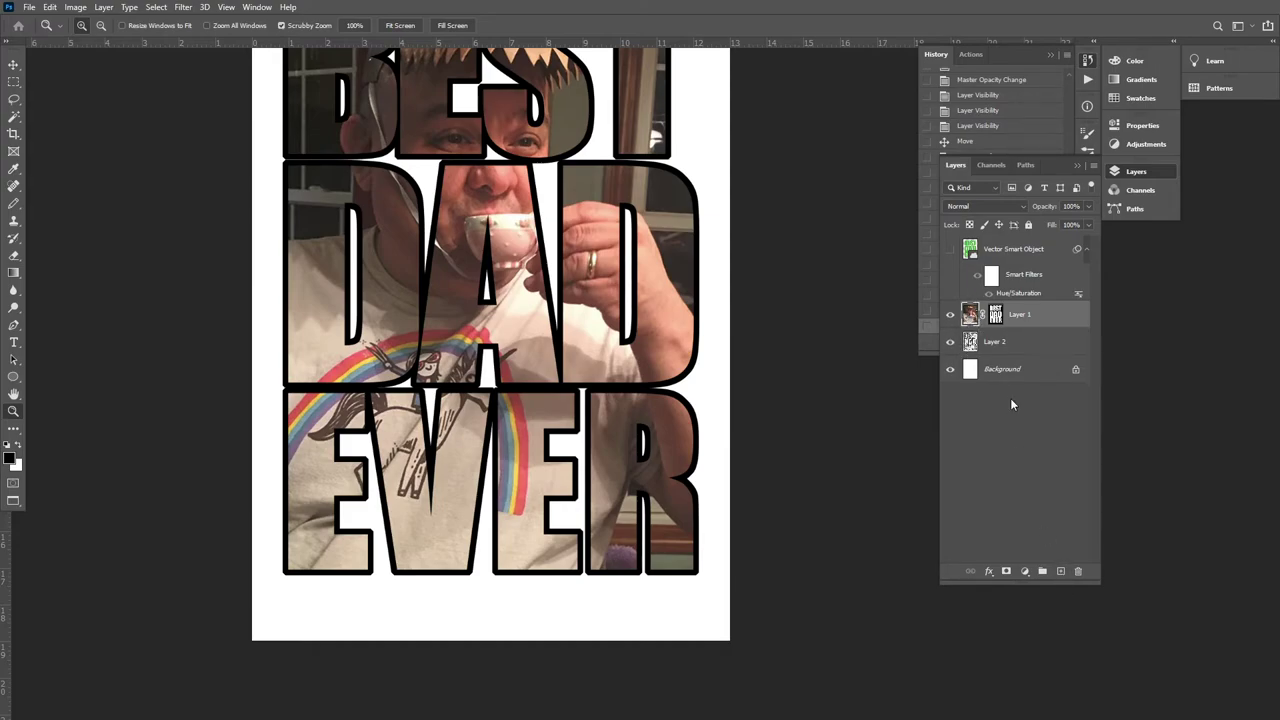
- Add a new Layer 3, load the letter shapes as a selection, and make white the foreground
{"action": "left_click", "coordinate": [1061, 572]}
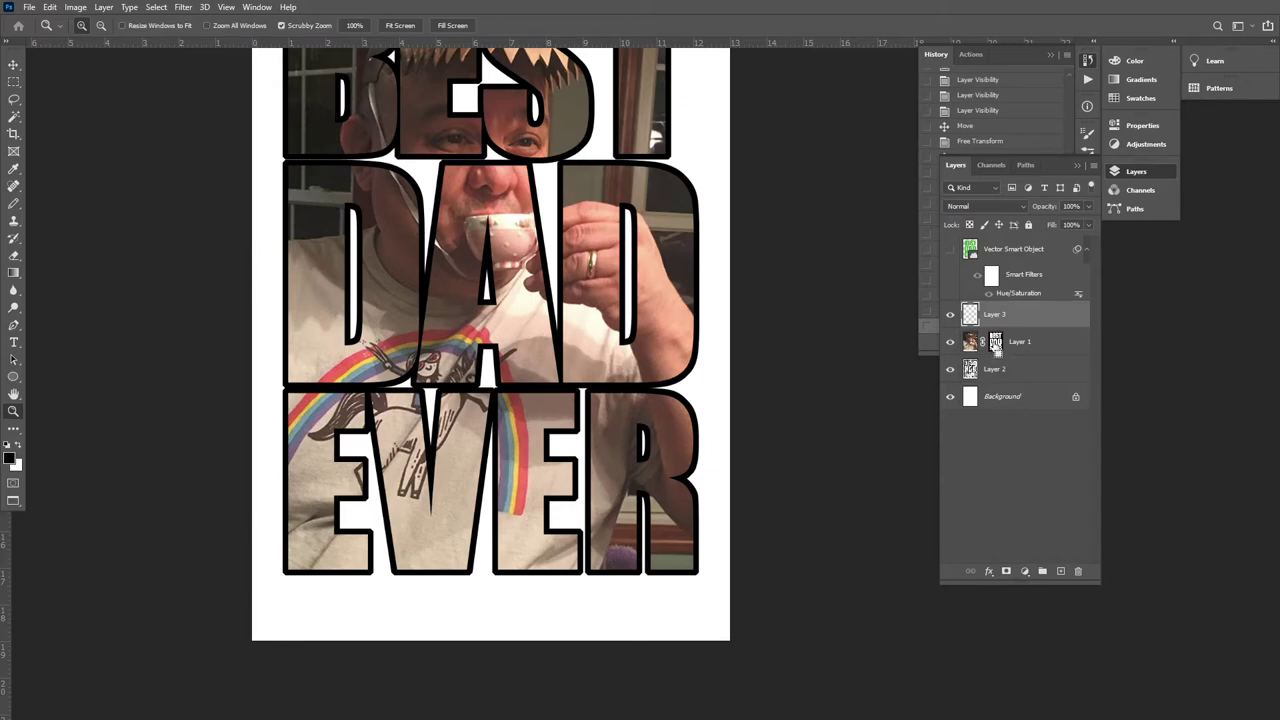
{"action": "left_click", "coordinate": [996, 344], "text": "ctrl"}
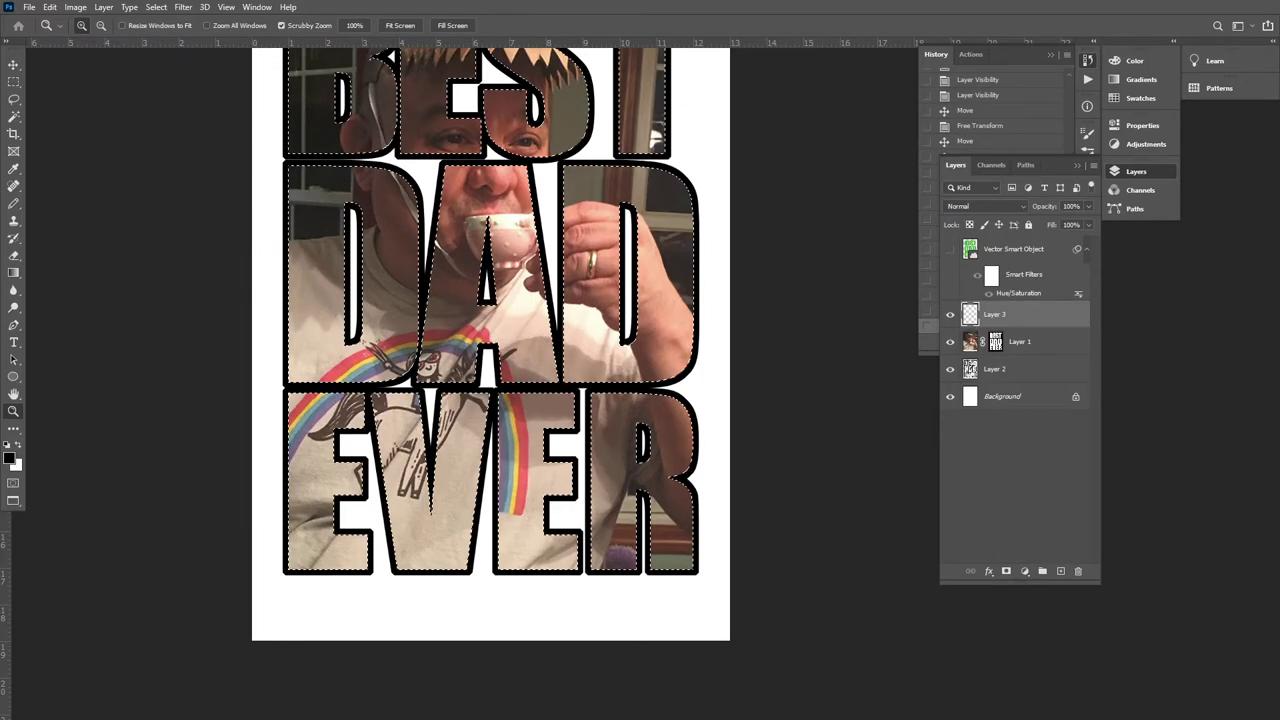
{"action": "left_click", "coordinate": [18, 445]}
{"action": "left_click_drag", "start_coordinate": [419, 83], "coordinate": [450, 231]}
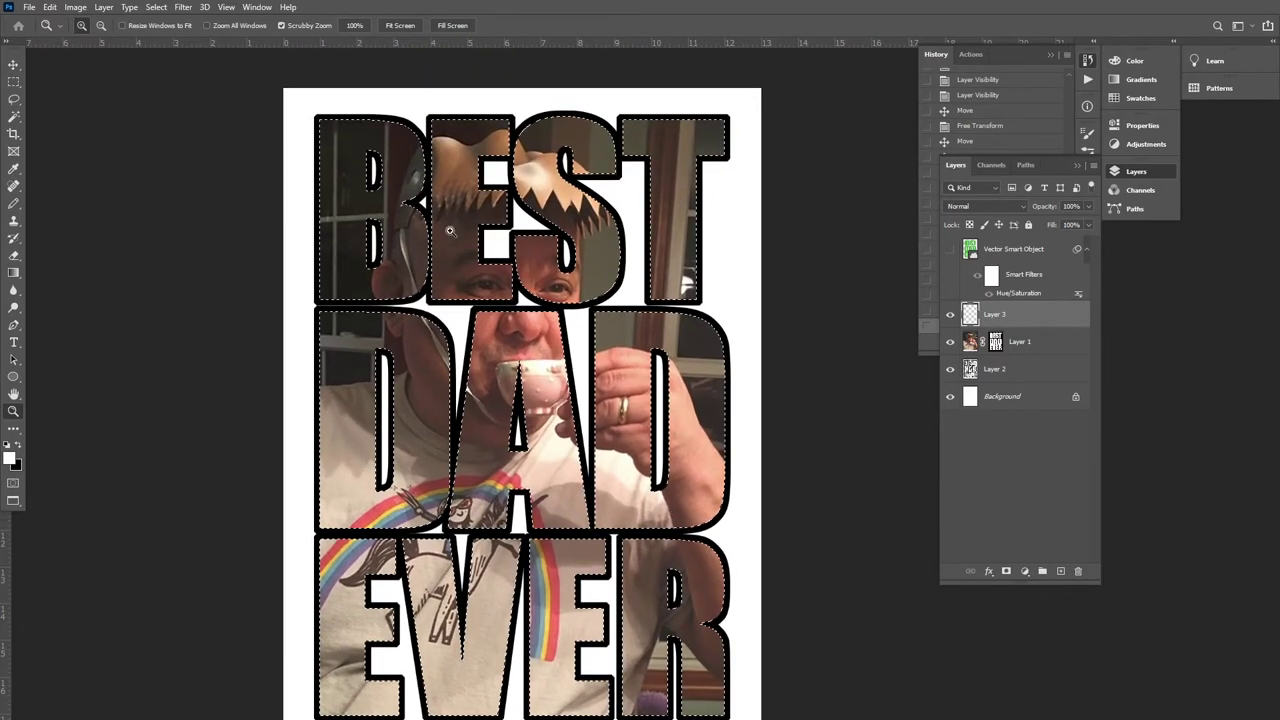
- Stroke the selection with an 8 px white outline inside the letter edges
{"action": "left_click", "coordinate": [50, 7]}
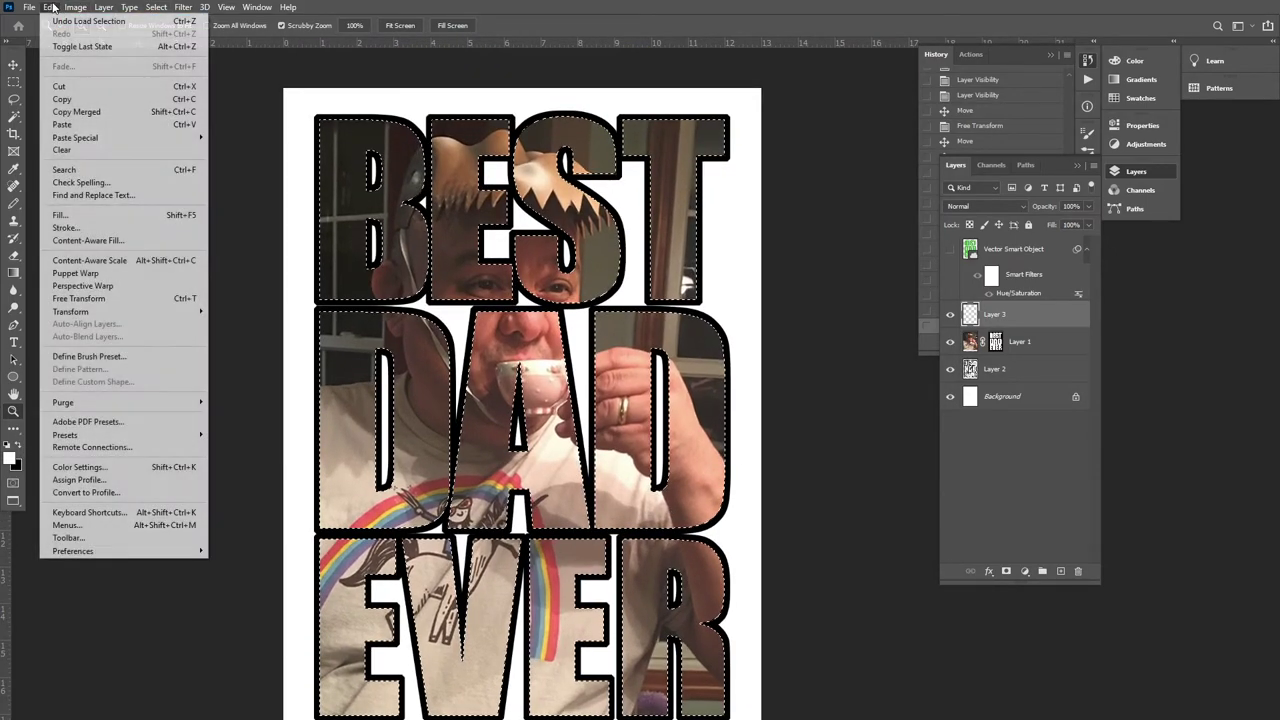
{"action": "left_click", "coordinate": [110, 230]}
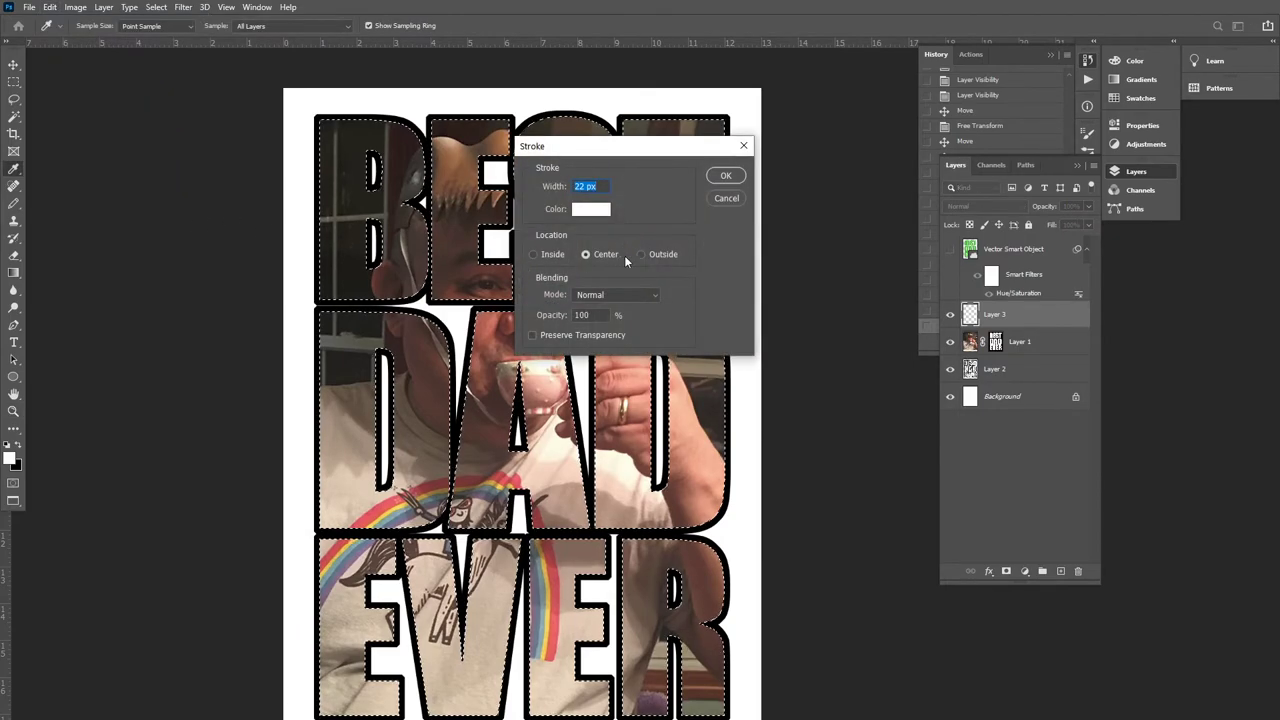
{"action": "left_click", "coordinate": [546, 253]}
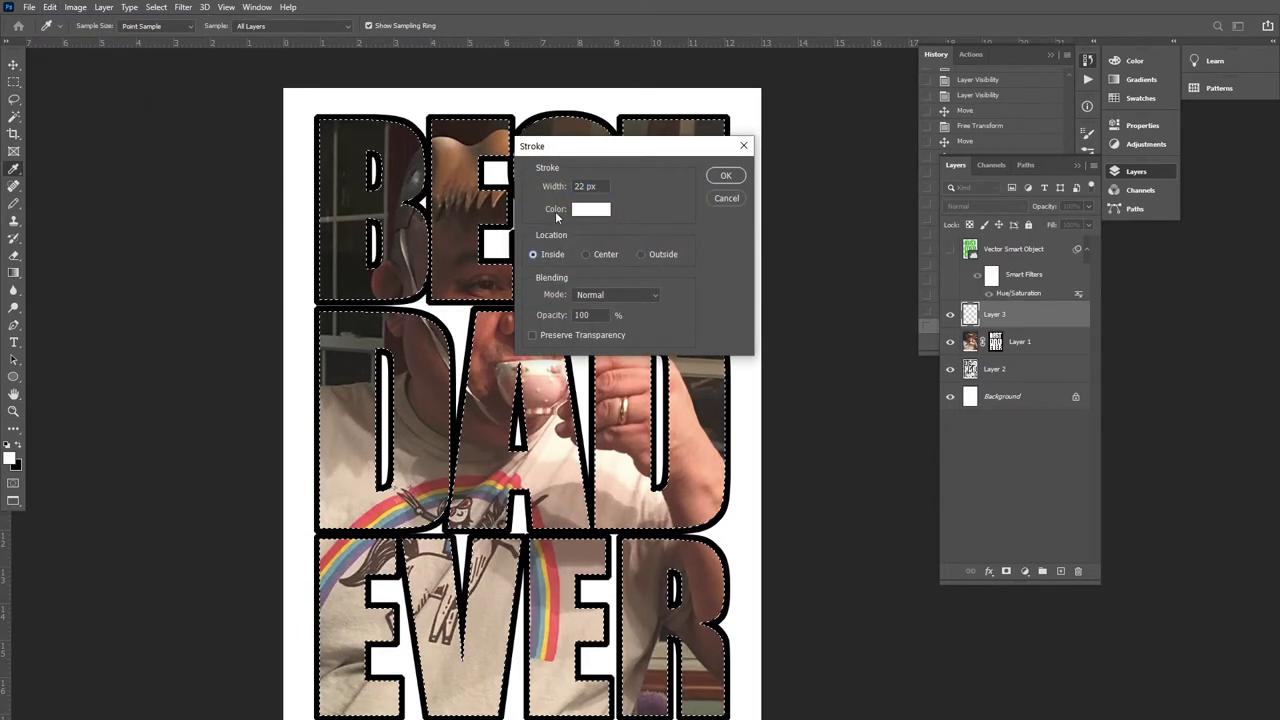
{"action": "left_click_drag", "start_coordinate": [576, 186], "coordinate": [620, 191]}
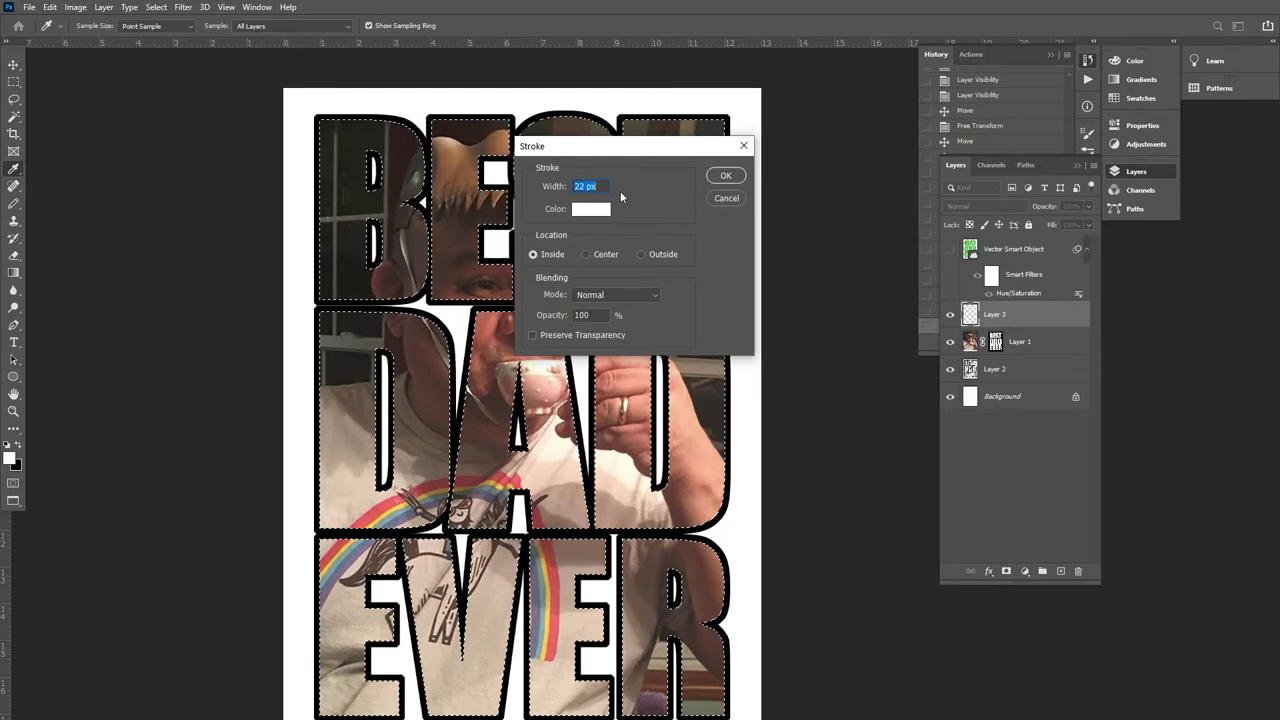
{"action": "type", "text": "8"}
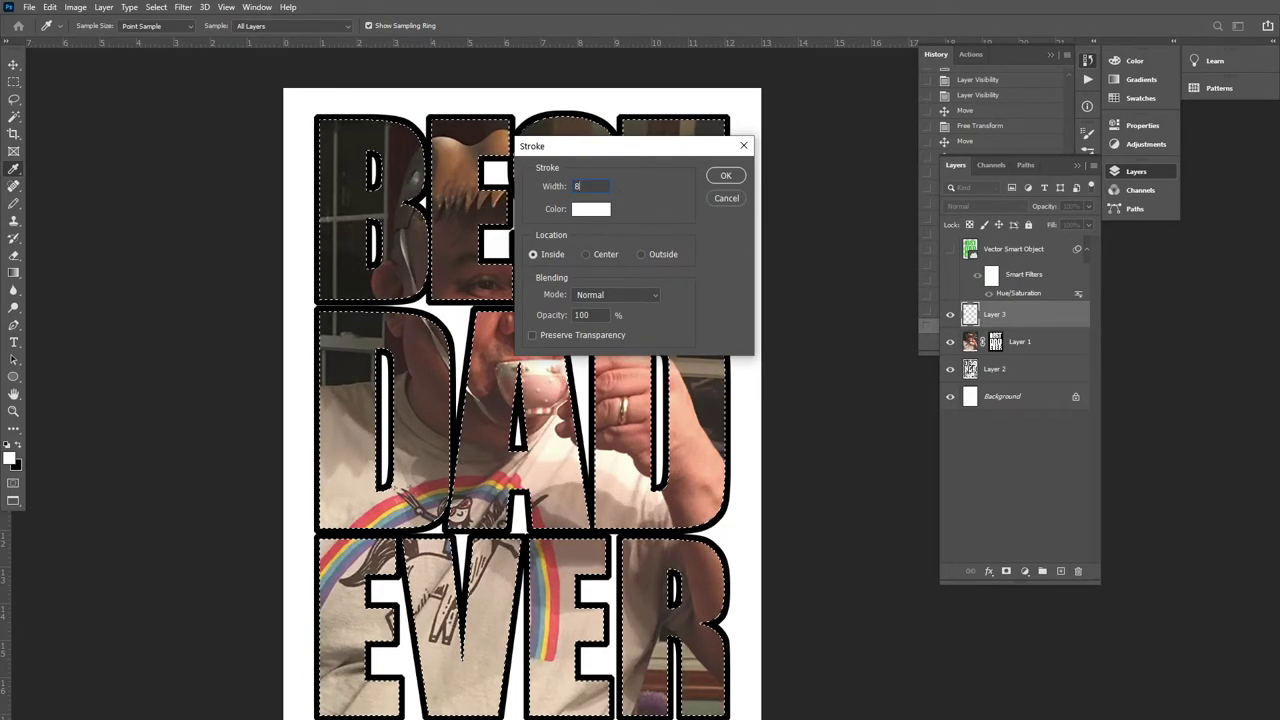
{"action": "key", "text": "Return"}
- Zoom out and toggle Layer 3 to compare the design with and without the white outline
{"action": "key", "text": "z"}
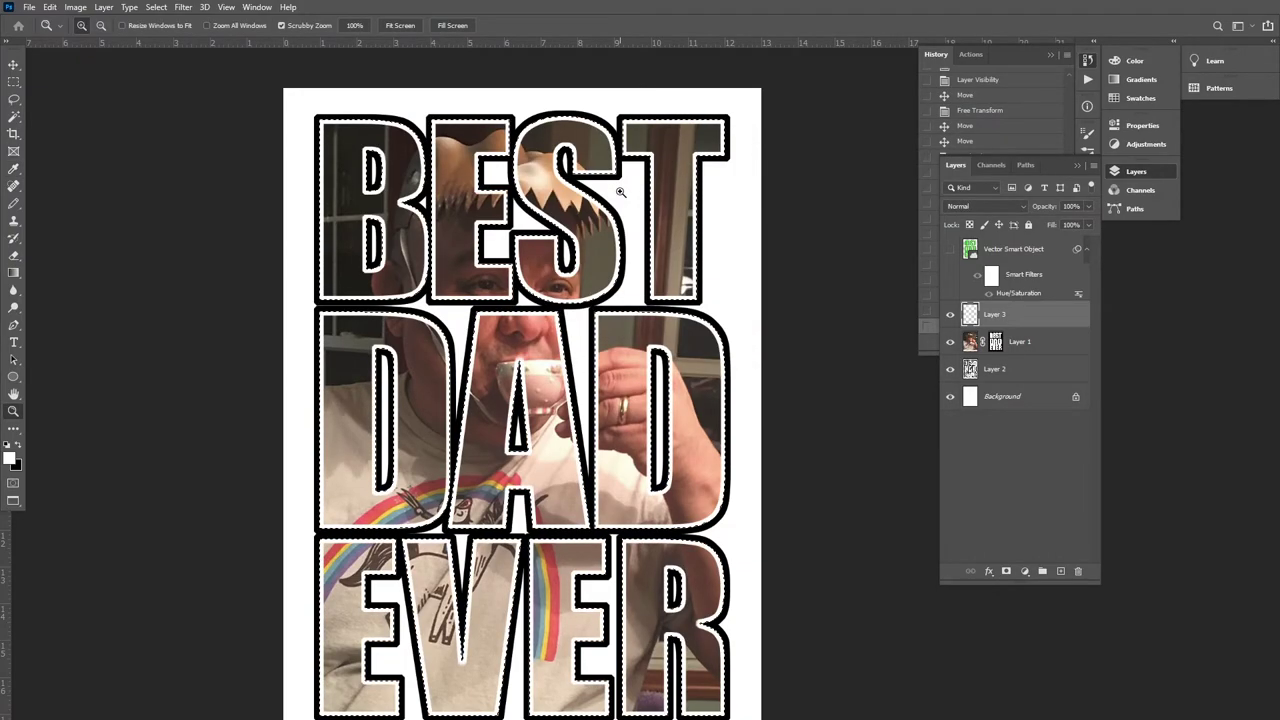
{"action": "left_click", "coordinate": [76, 7]}
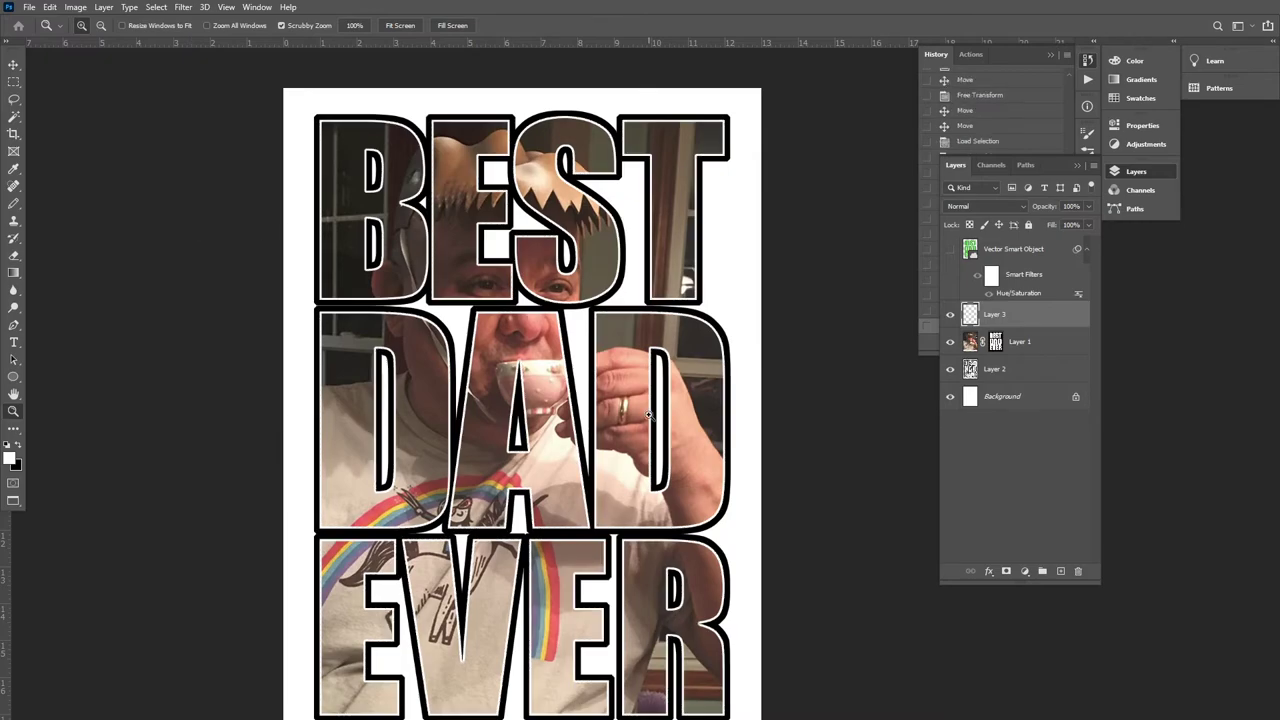
{"action": "left_click", "coordinate": [577, 222], "text": "alt"}
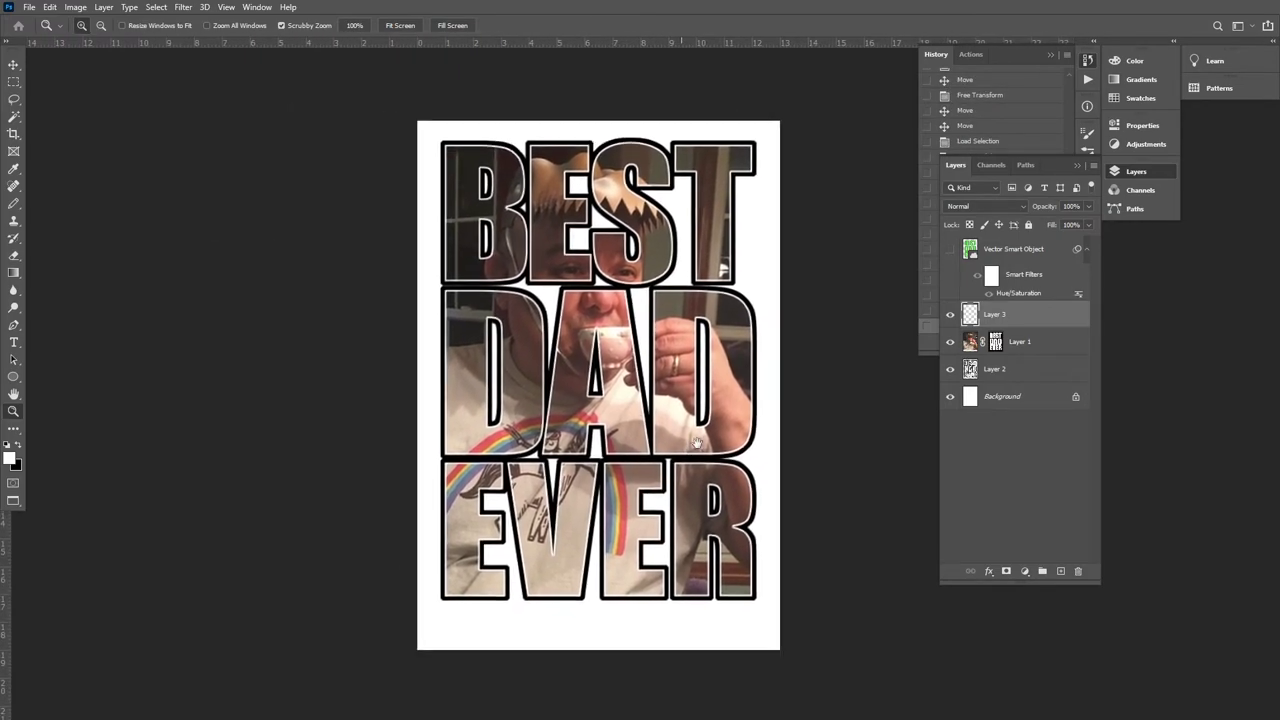
{"action": "left_click", "coordinate": [951, 318]}
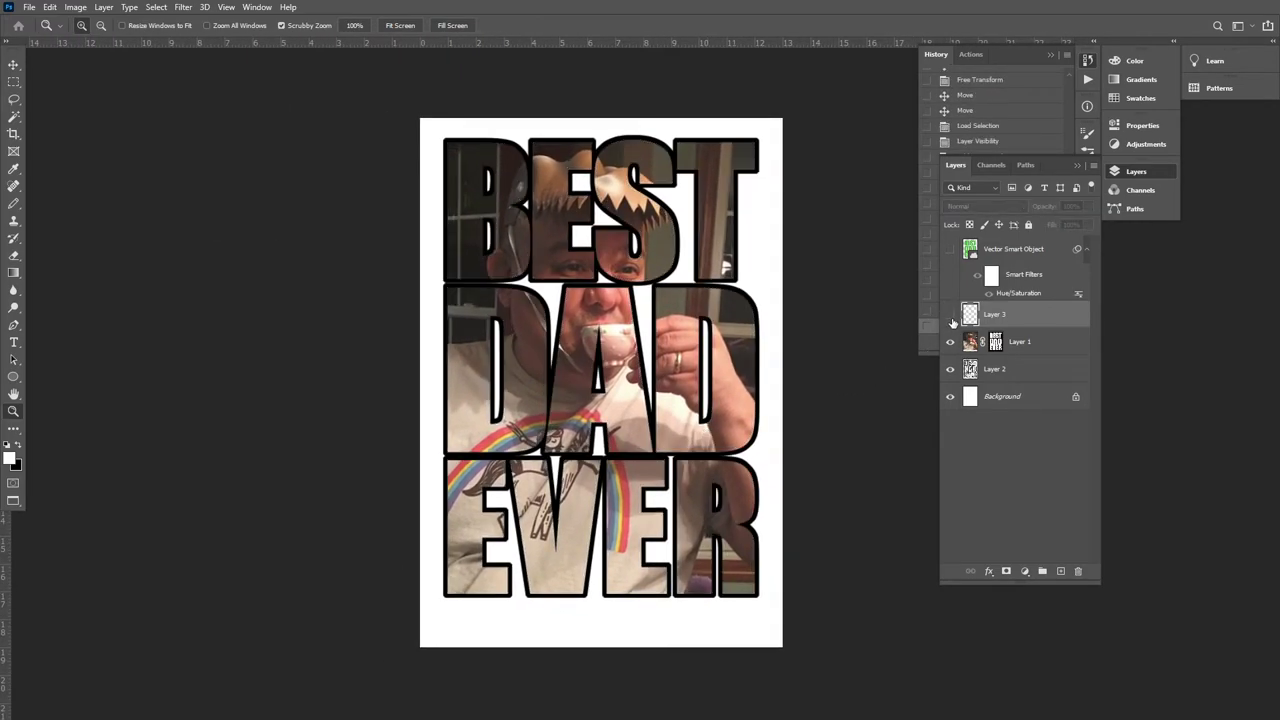
{"action": "left_click", "coordinate": [952, 317]}
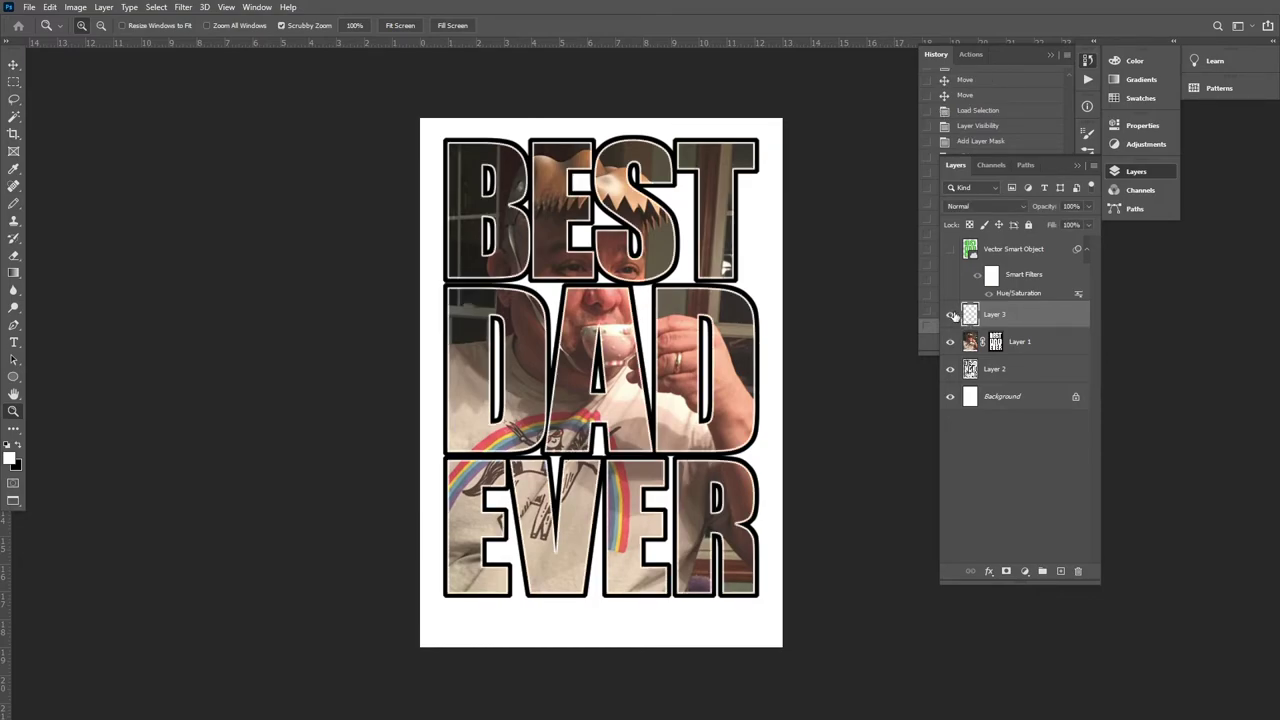
- Shift Layer 1's photo left and down inside the letters and re-enable its layer mask
{"action": "left_click_drag", "start_coordinate": [685, 350], "coordinate": [737, 396]}
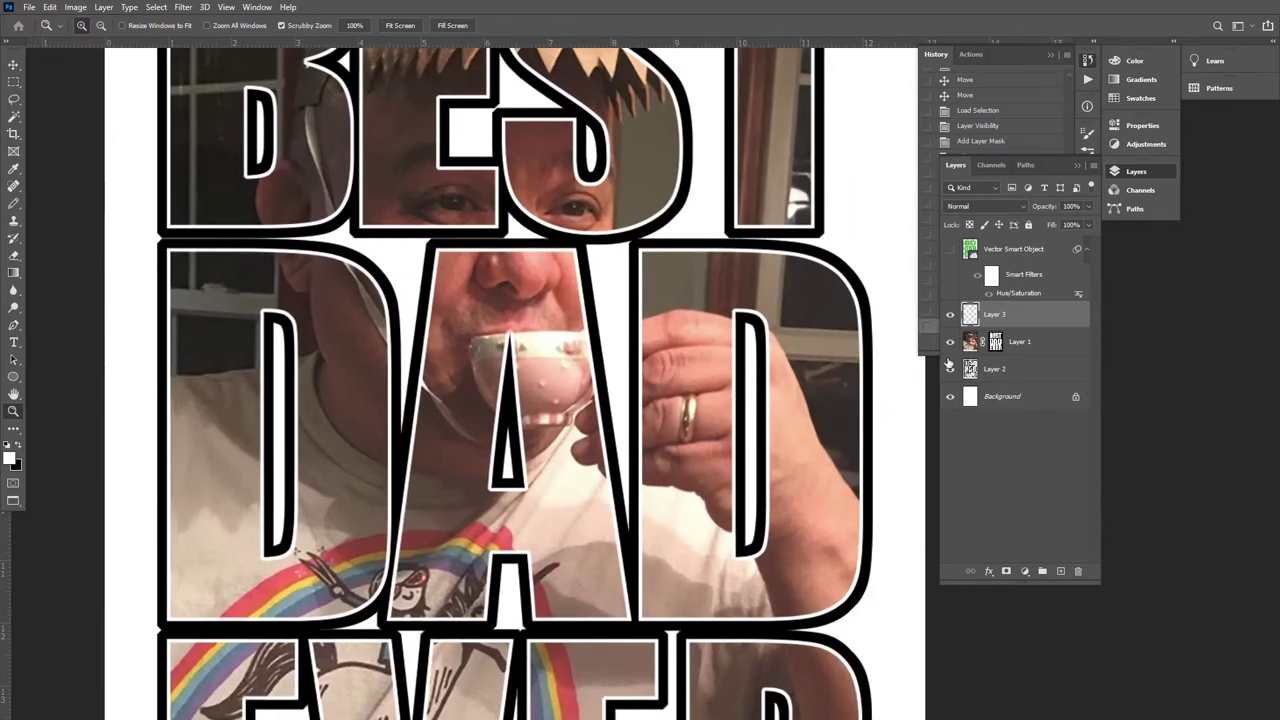
{"action": "left_click", "coordinate": [980, 343]}
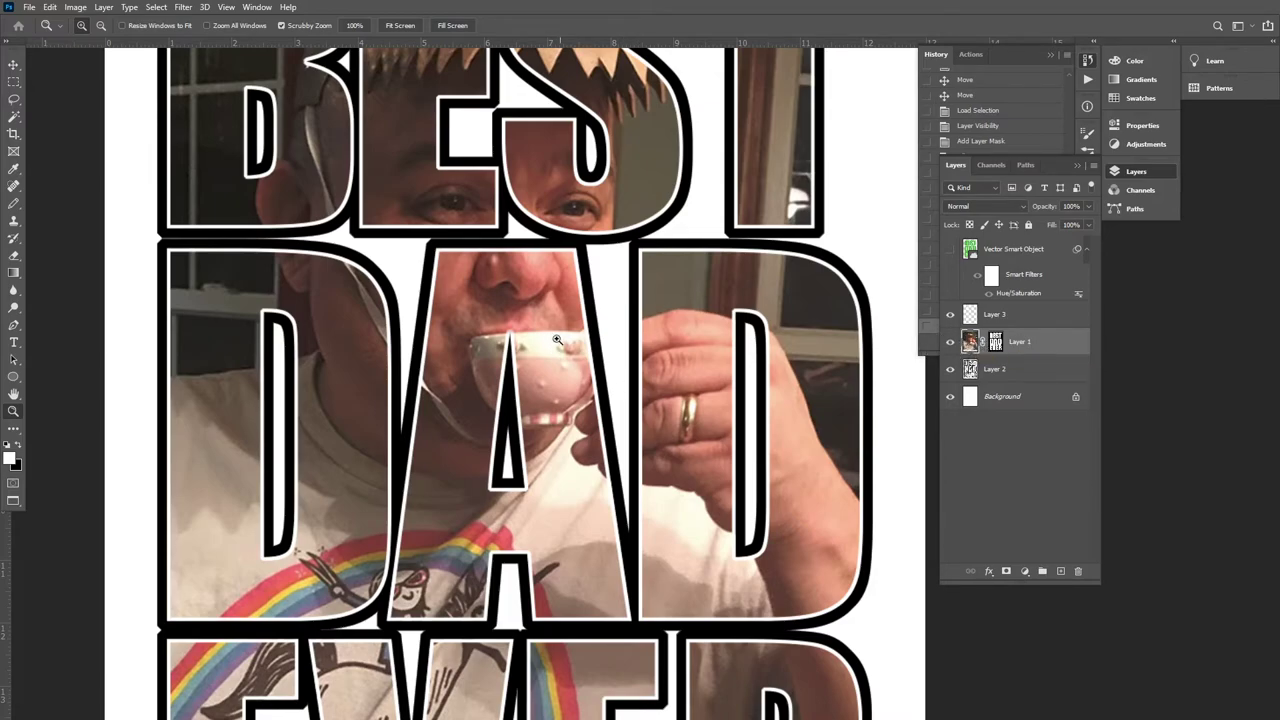
{"action": "left_click_drag", "start_coordinate": [557, 340], "coordinate": [565, 300]}
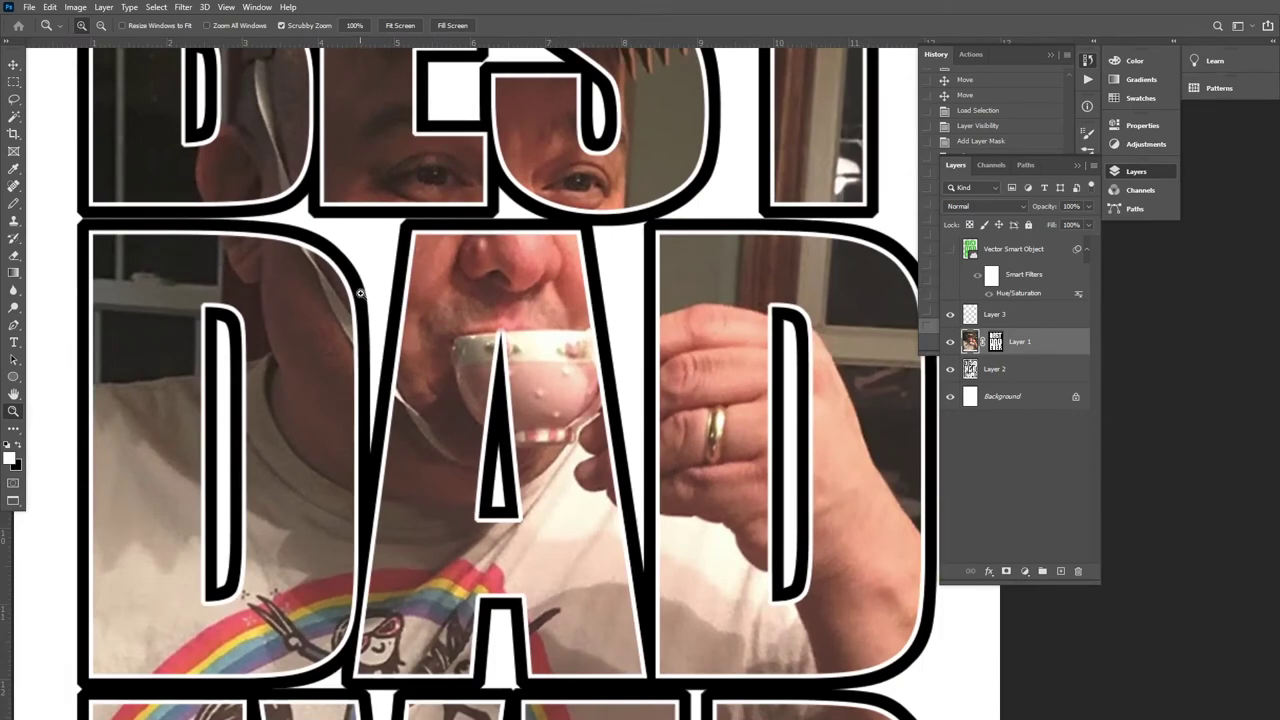
{"action": "left_click_drag", "start_coordinate": [782, 347], "coordinate": [753, 302]}
{"action": "key", "text": "v"}
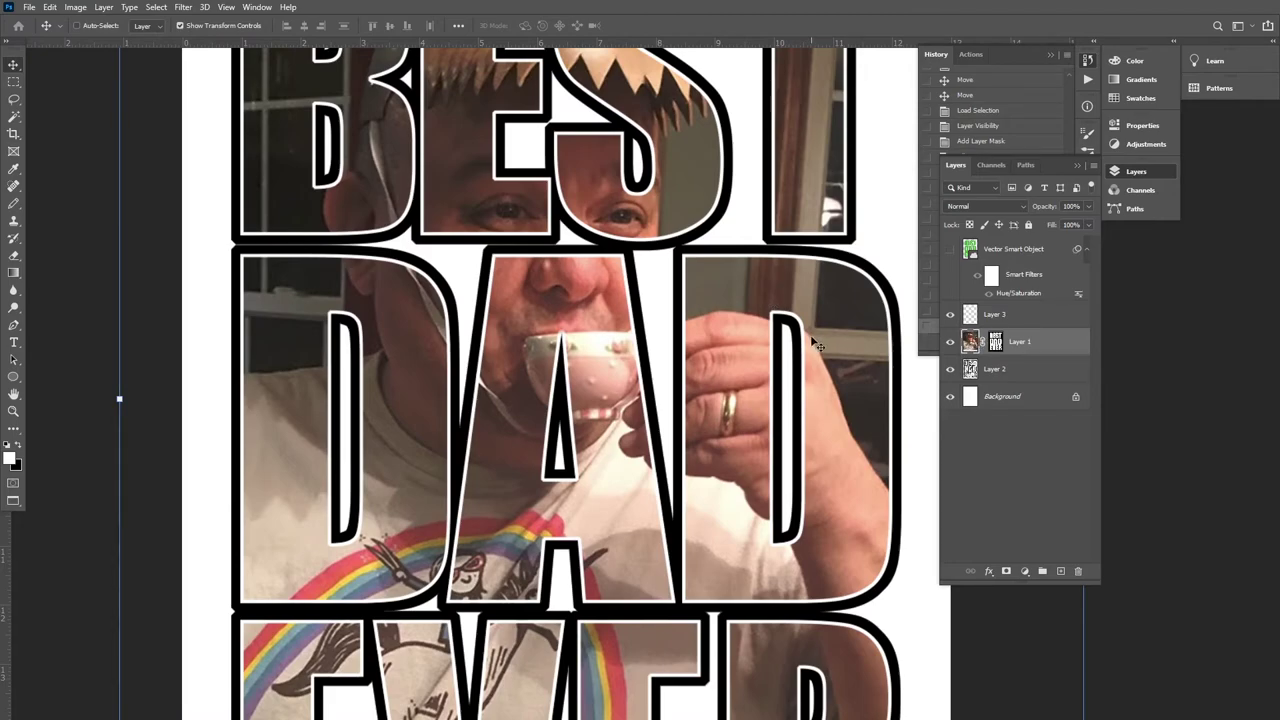
{"action": "left_click_drag", "start_coordinate": [612, 325], "coordinate": [550, 352]}
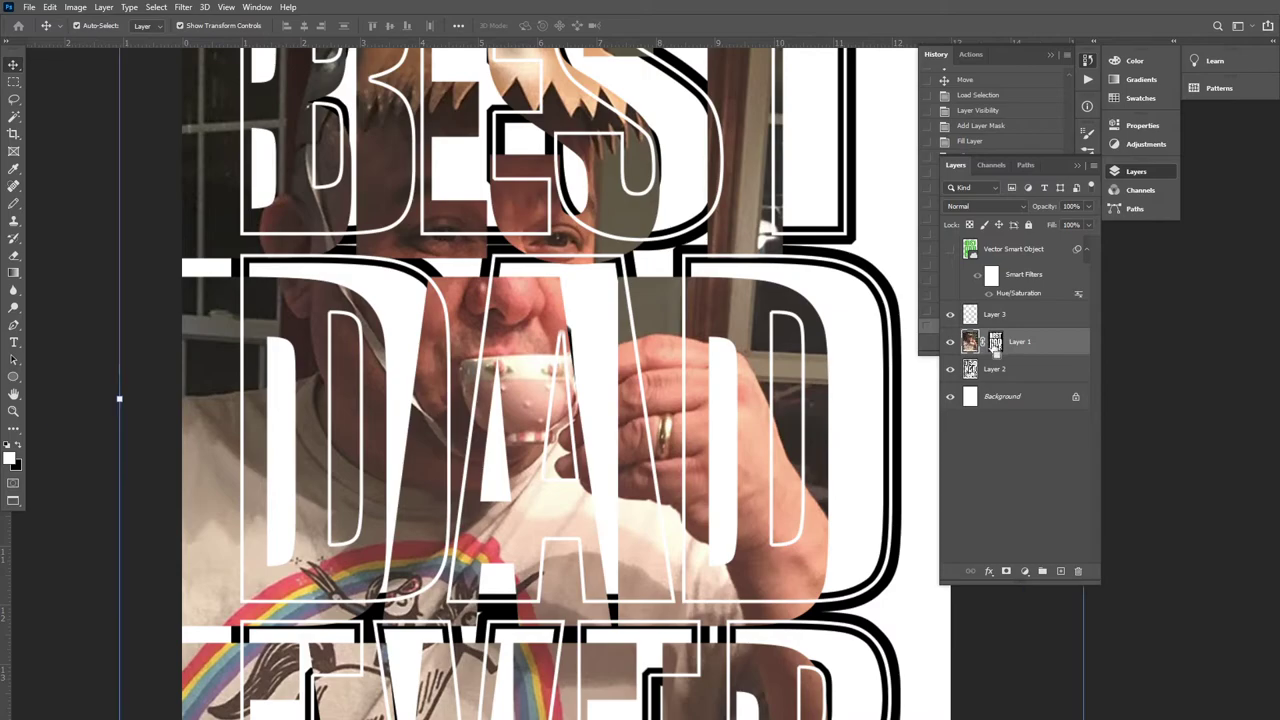
{"action": "left_click", "coordinate": [994, 345], "text": "shift"}
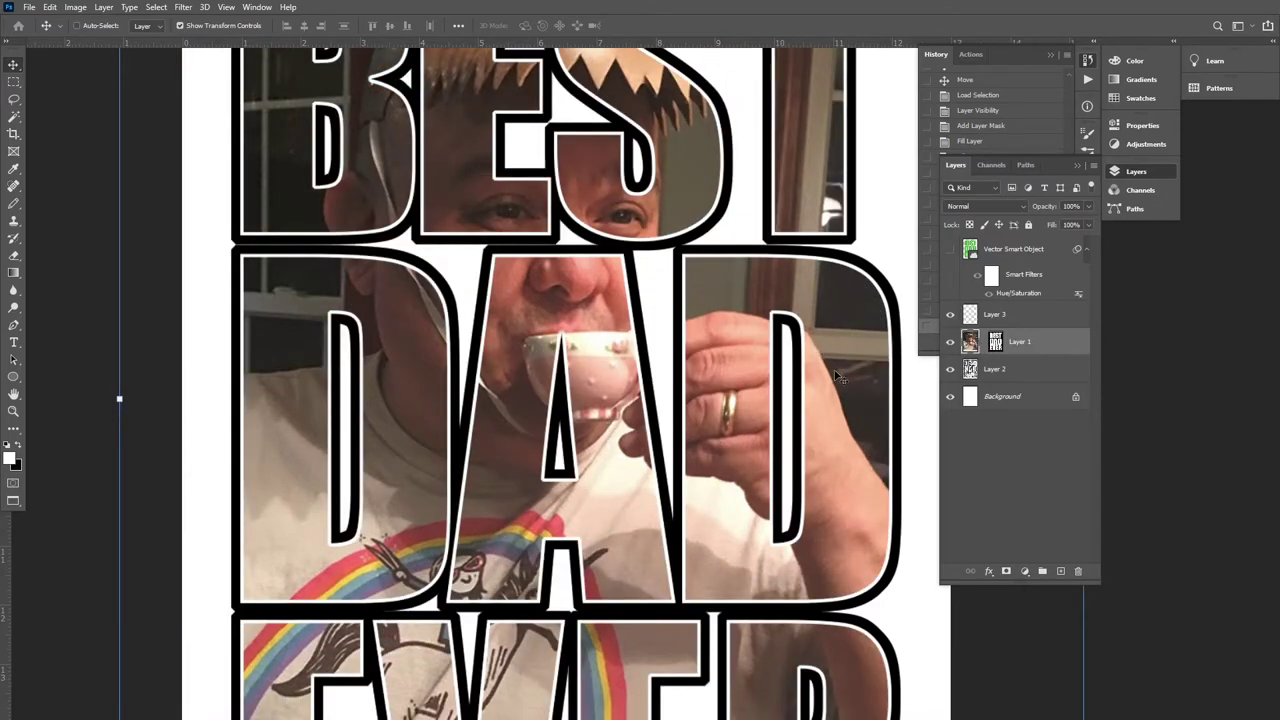
{"action": "left_click_drag", "start_coordinate": [726, 328], "coordinate": [650, 390]}
{"action": "key", "text": "z"}
{"action": "key", "text": "ctrl+z"}
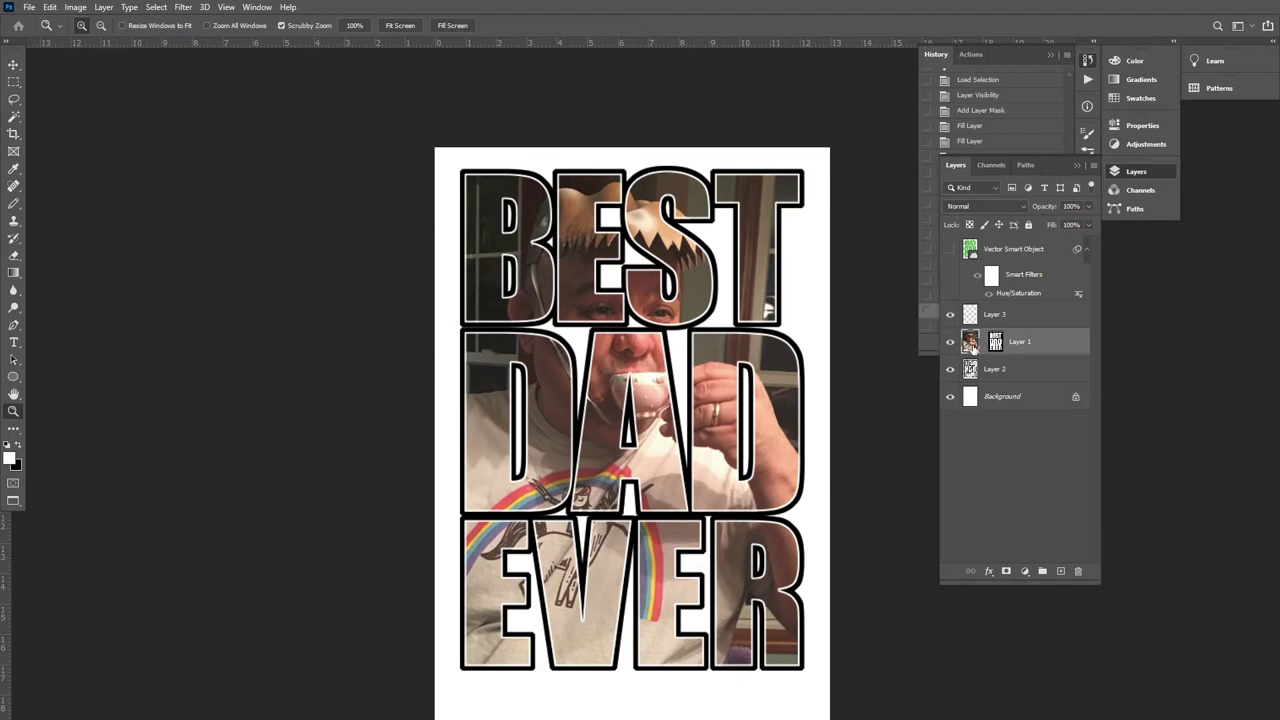
- Try a colourised blue tint on the photo with Hue/Saturation, then cancel it
{"action": "key", "text": "ctrl+u"}
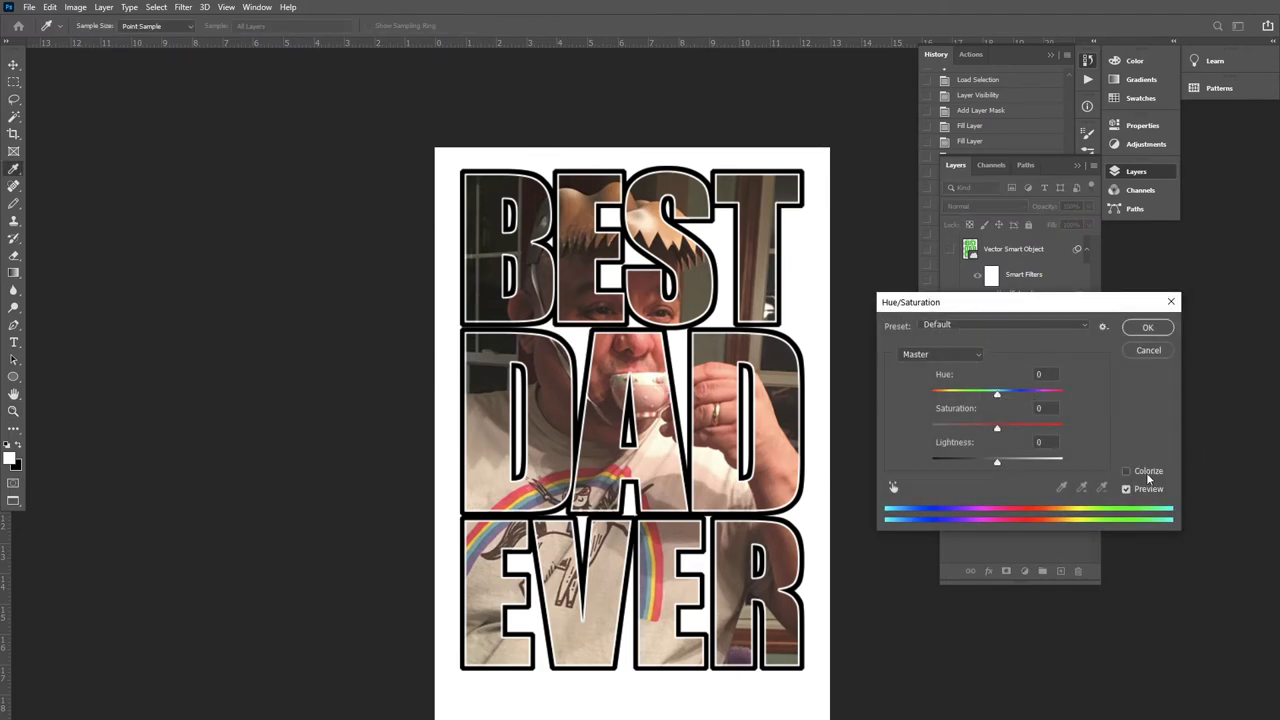
{"action": "left_click", "coordinate": [1120, 471]}
{"action": "left_click_drag", "start_coordinate": [997, 461], "coordinate": [1014, 464]}
{"action": "left_click_drag", "start_coordinate": [1008, 393], "coordinate": [962, 428]}
{"action": "left_click", "coordinate": [1147, 352]}
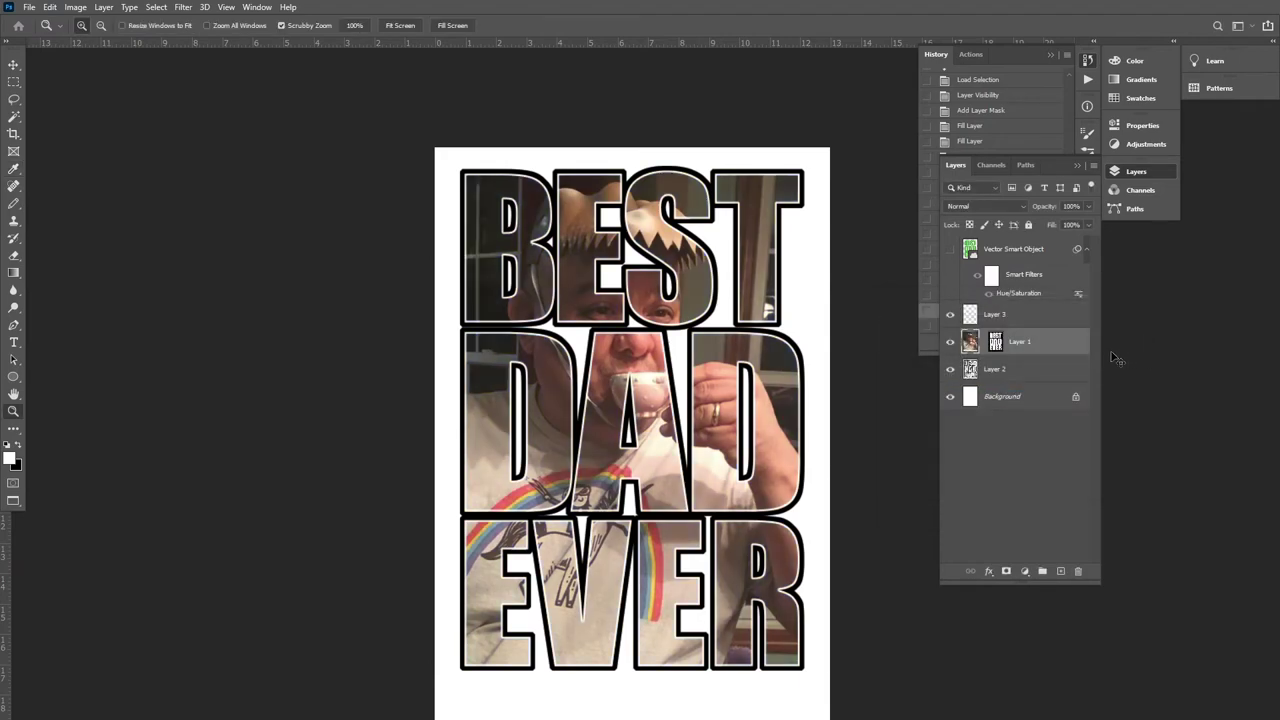
- Tone down the photo with Hue/Saturation at Saturation -43 and Lightness +6
{"action": "key", "text": "ctrl+u"}
{"action": "left_click_drag", "start_coordinate": [987, 429], "coordinate": [1000, 458]}
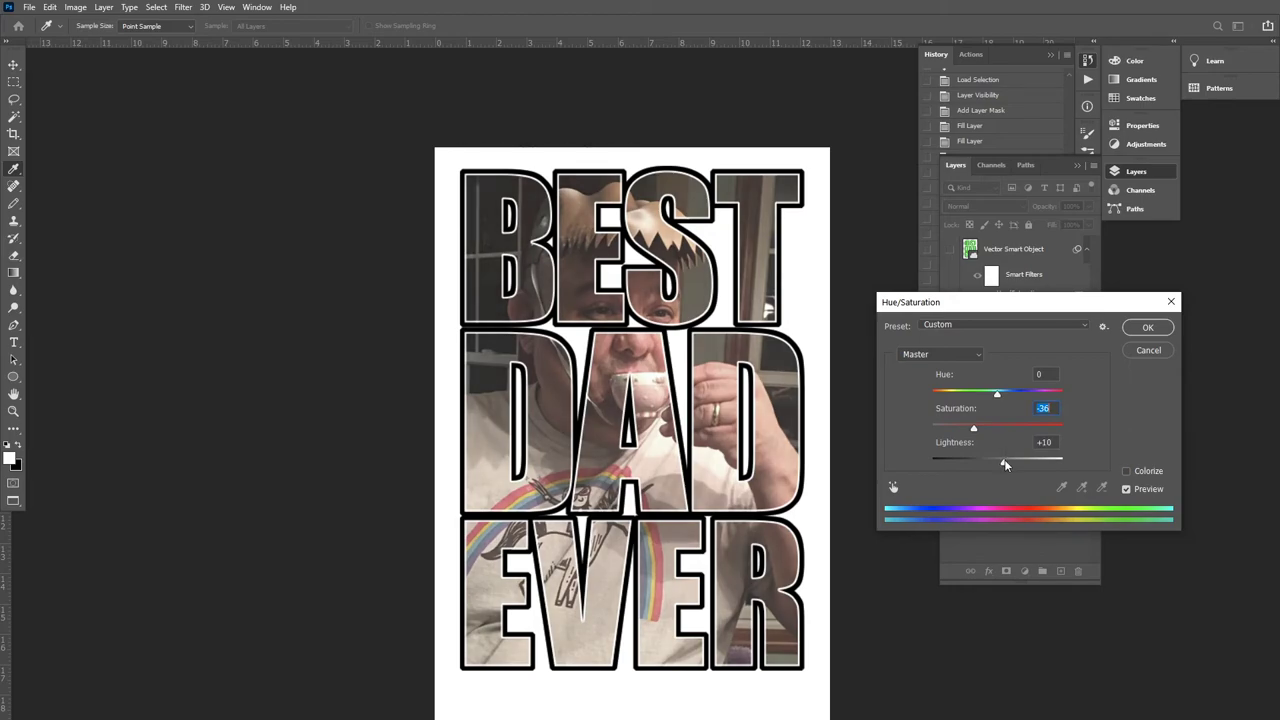
{"action": "left_click", "coordinate": [1156, 331]}
{"action": "key", "text": "z"}
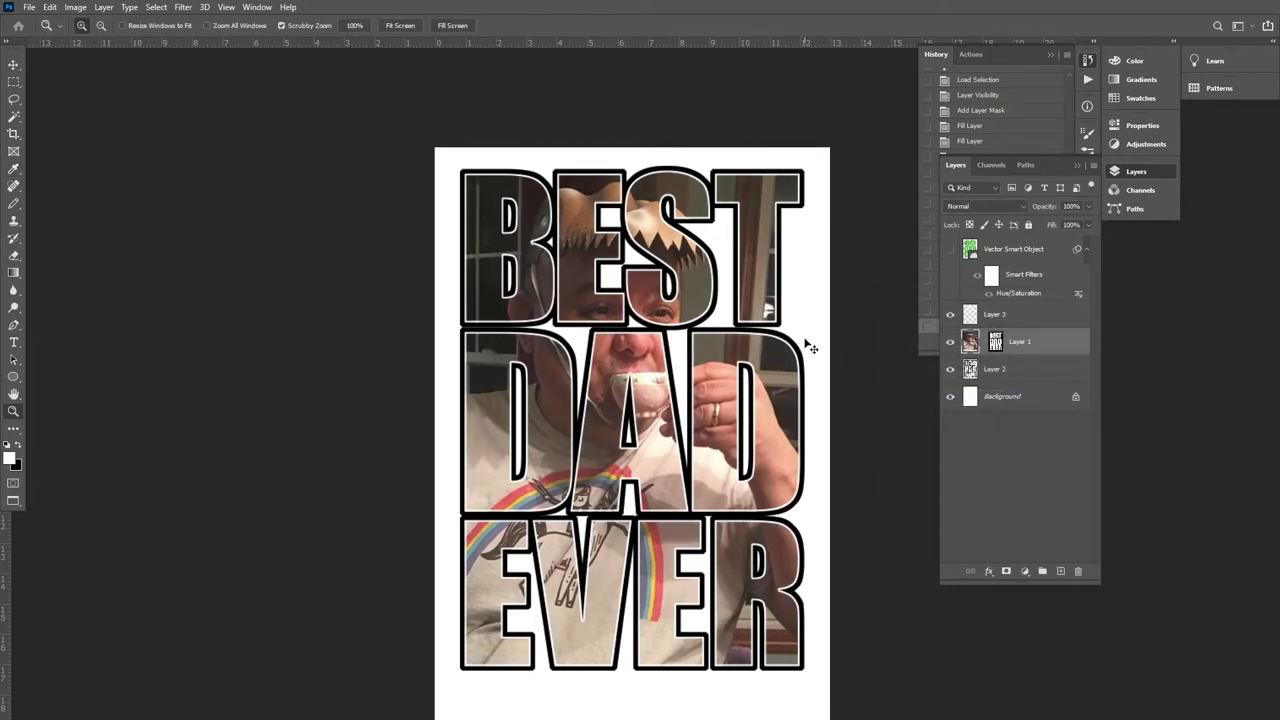
{"action": "left_click", "coordinate": [675, 348], "text": "alt"}
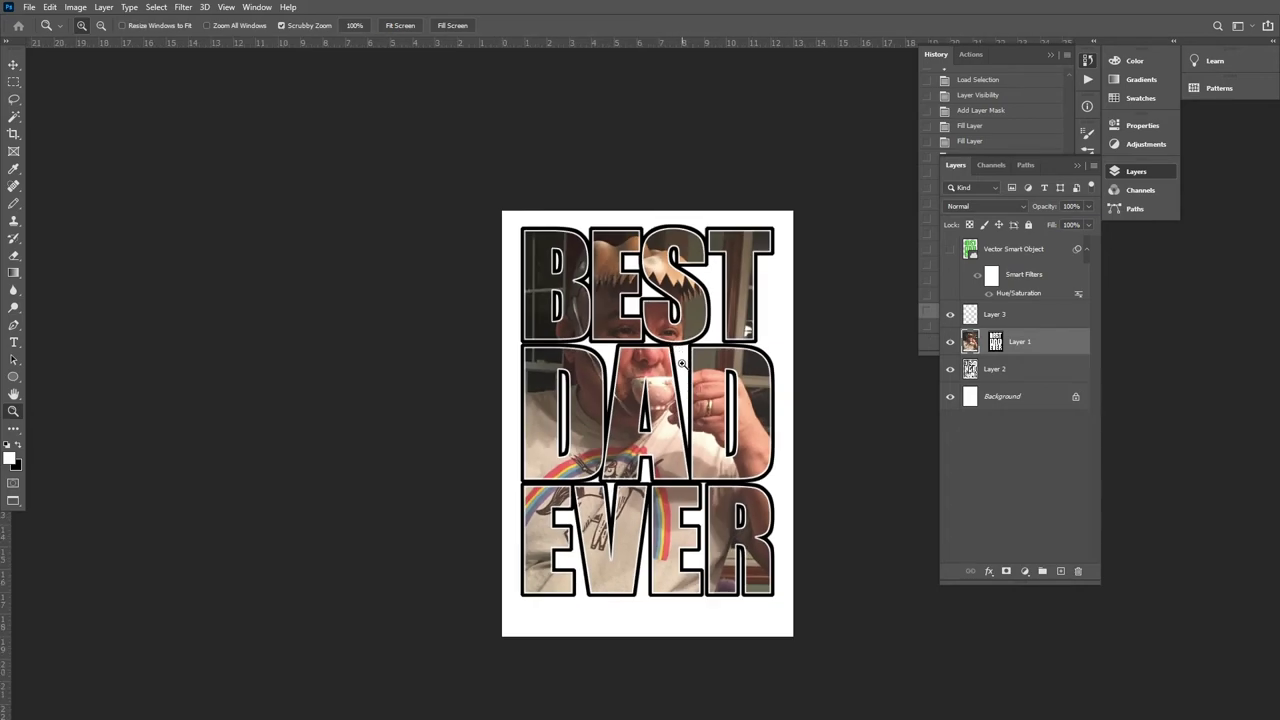
{"action": "left_click_drag", "start_coordinate": [662, 364], "coordinate": [689, 344]}
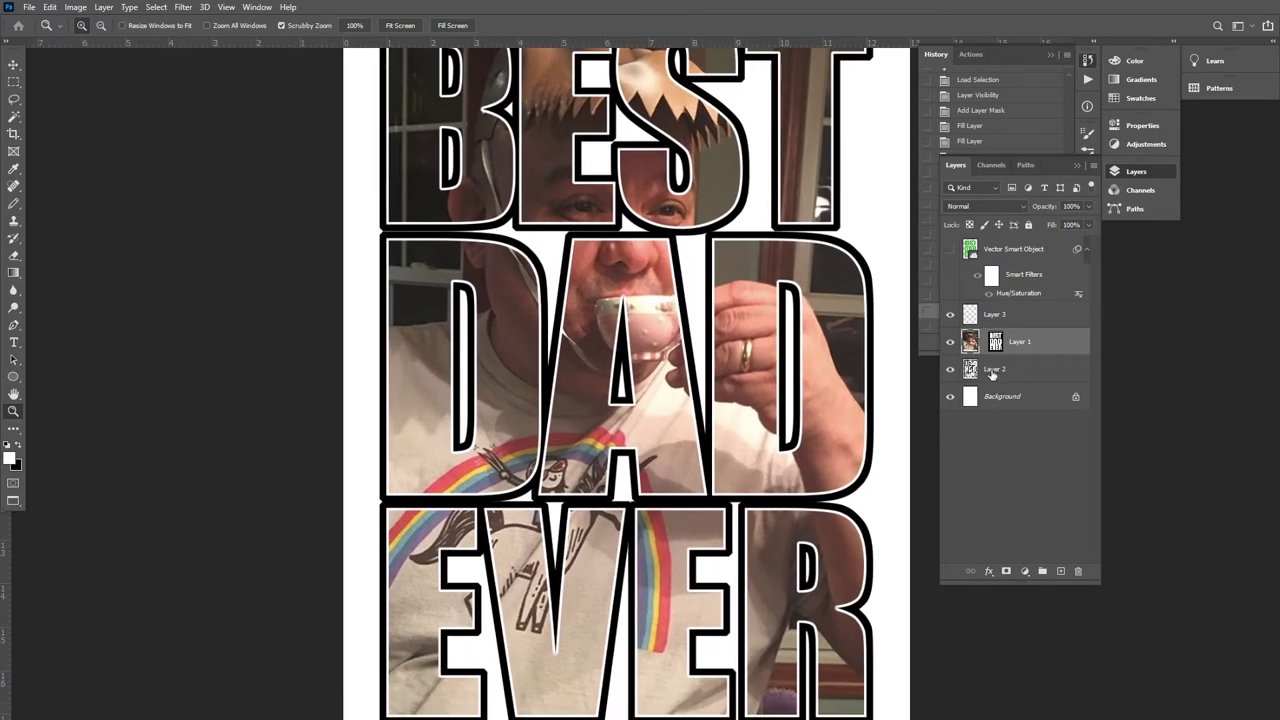
- Colourise Layer 2's outlines olive green with Hue 75, Saturation +61, Lightness +16
{"action": "left_click", "coordinate": [1000, 369]}
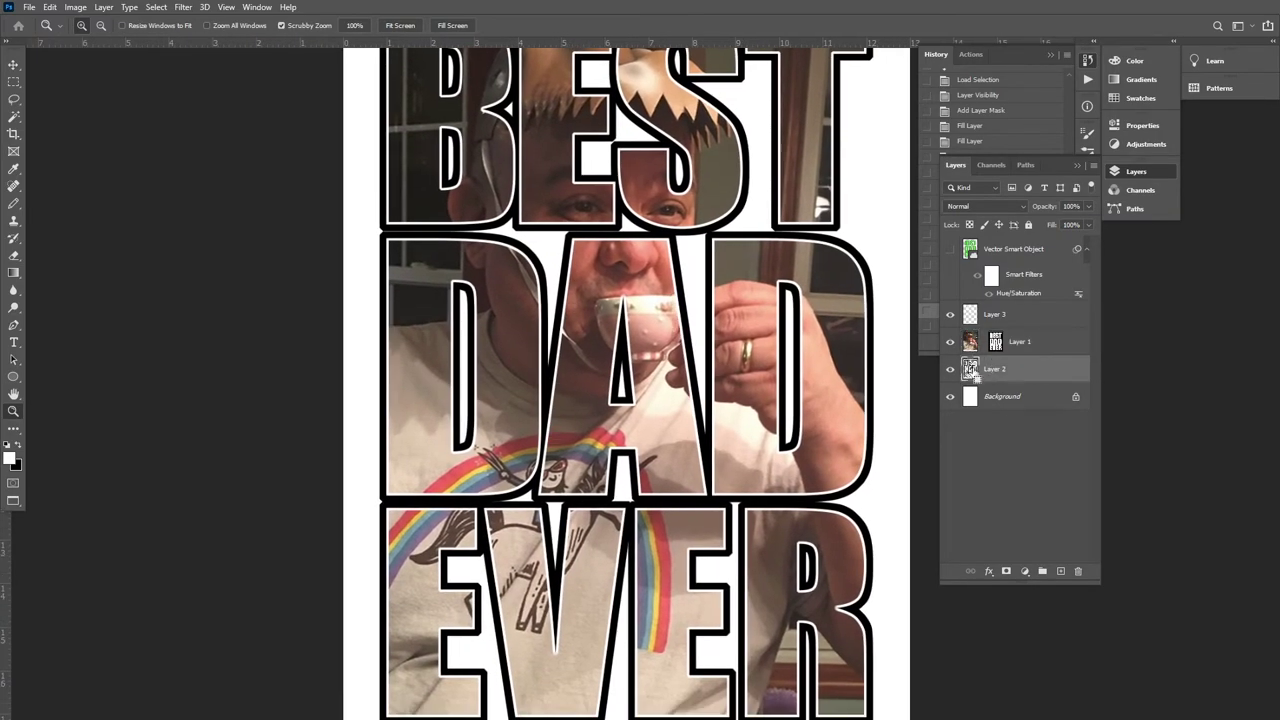
{"action": "key", "text": "ctrl+u"}
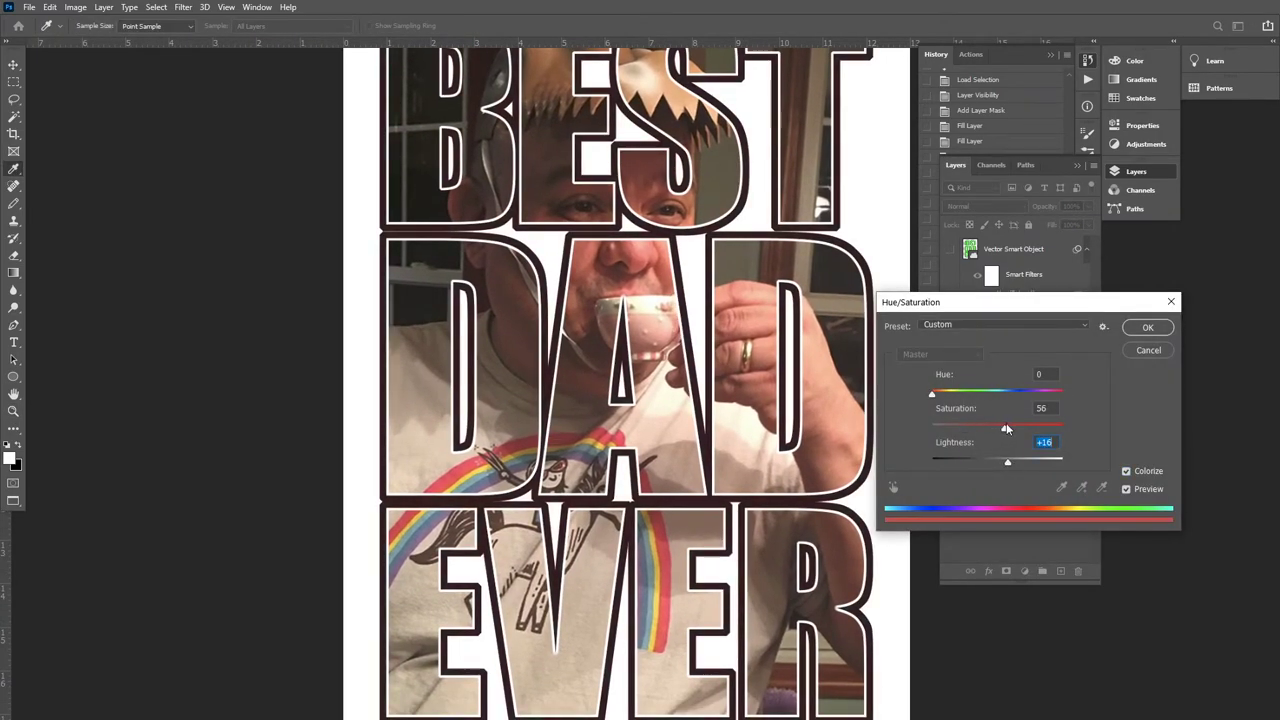
{"action": "key", "text": "shift+Tab"}
{"action": "left_click_drag", "start_coordinate": [987, 393], "coordinate": [960, 392]}
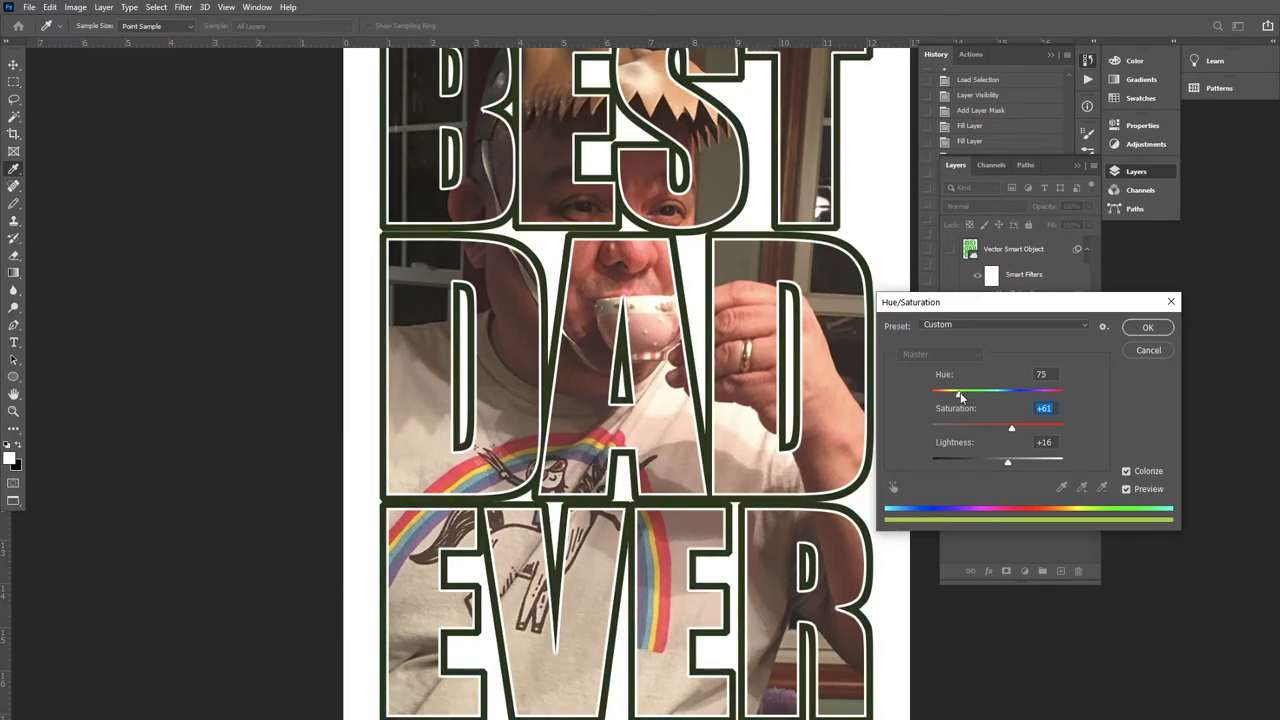
{"action": "left_click_drag", "start_coordinate": [1008, 461], "coordinate": [1022, 461]}
{"action": "left_click", "coordinate": [1148, 327]}
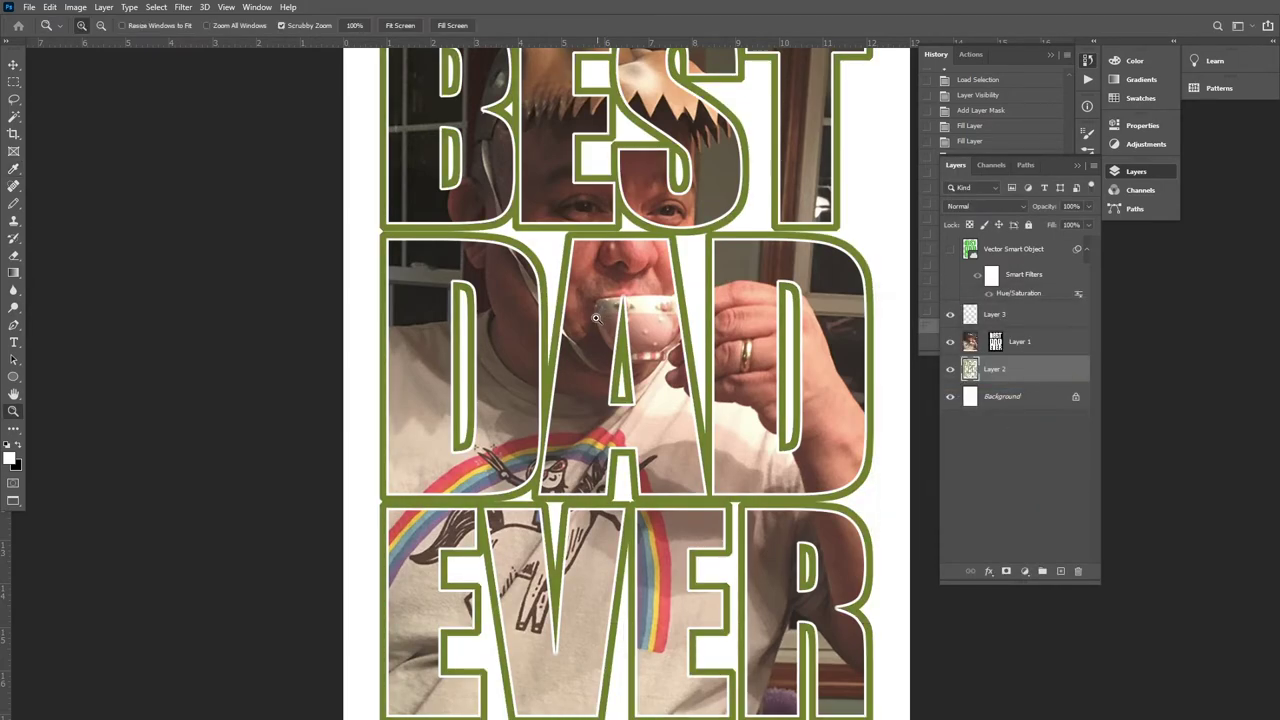
{"action": "key", "text": "z"}
{"action": "left_click", "coordinate": [778, 421], "text": "alt"}
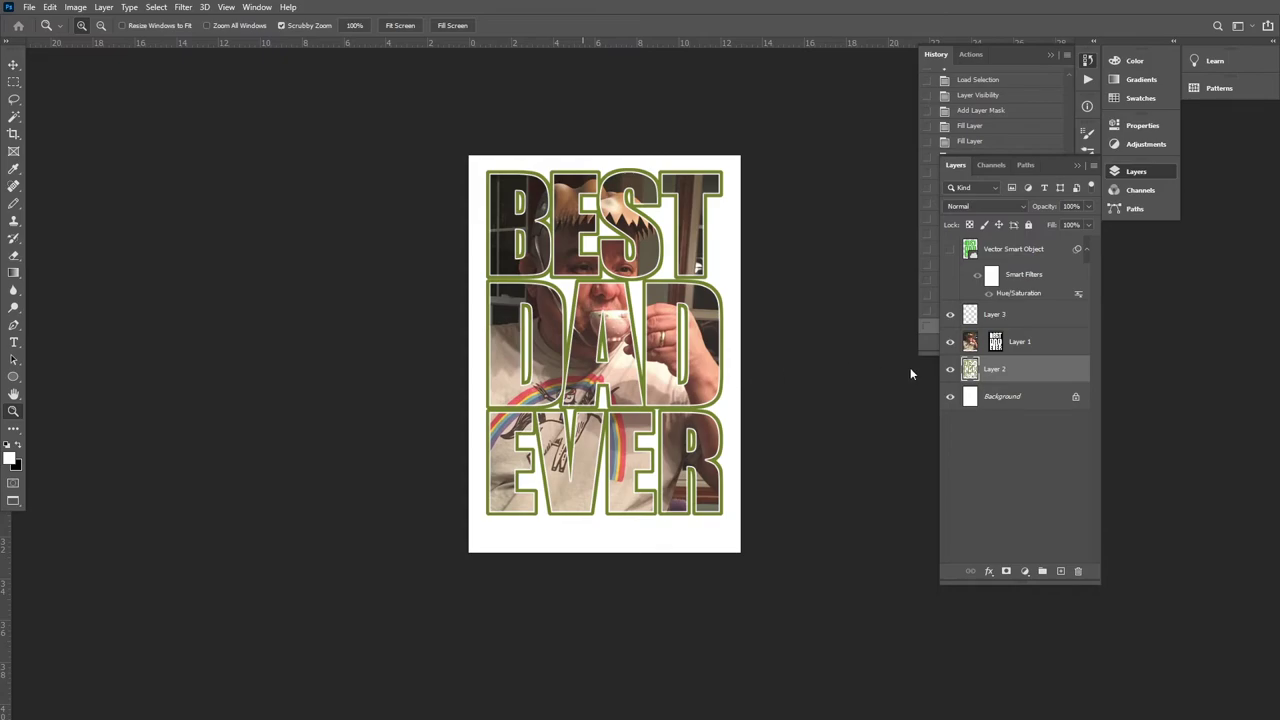
{"action": "left_click", "coordinate": [951, 370]}
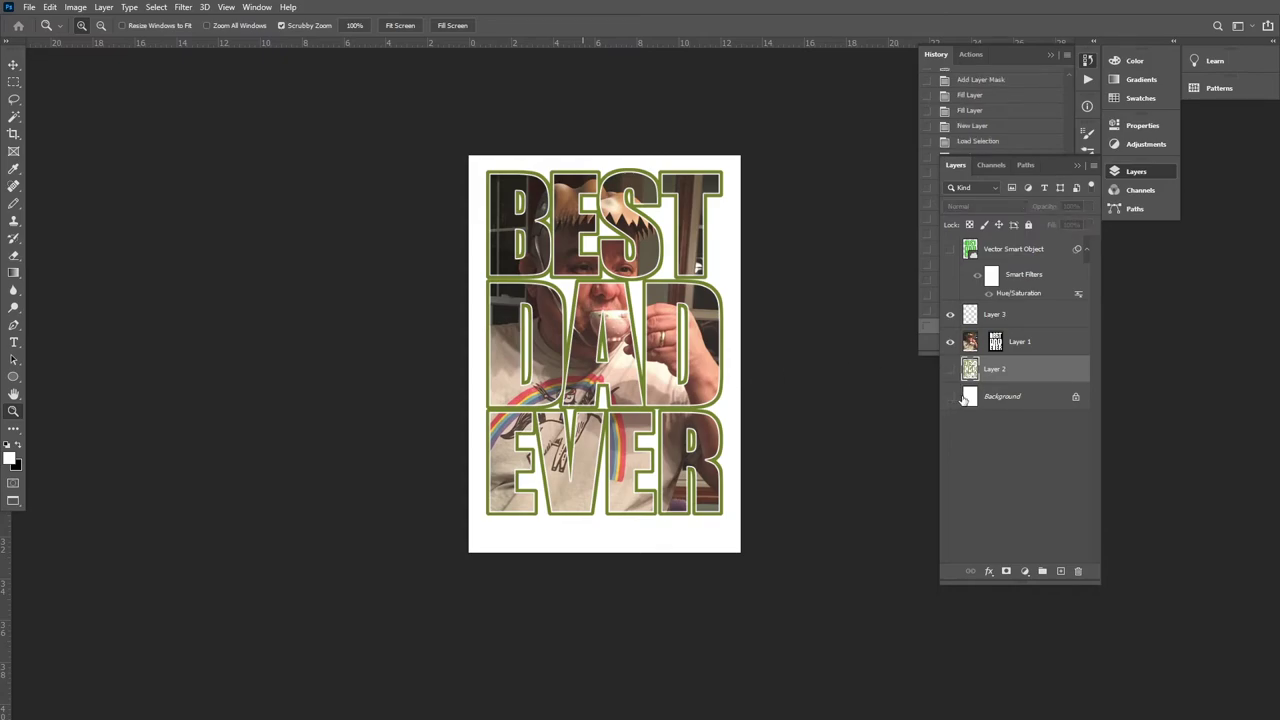
{"action": "left_click", "coordinate": [951, 397]}
- Colorize the Background layer with a green hue and low lightness to make it dark green
{"action": "key", "text": "x"}
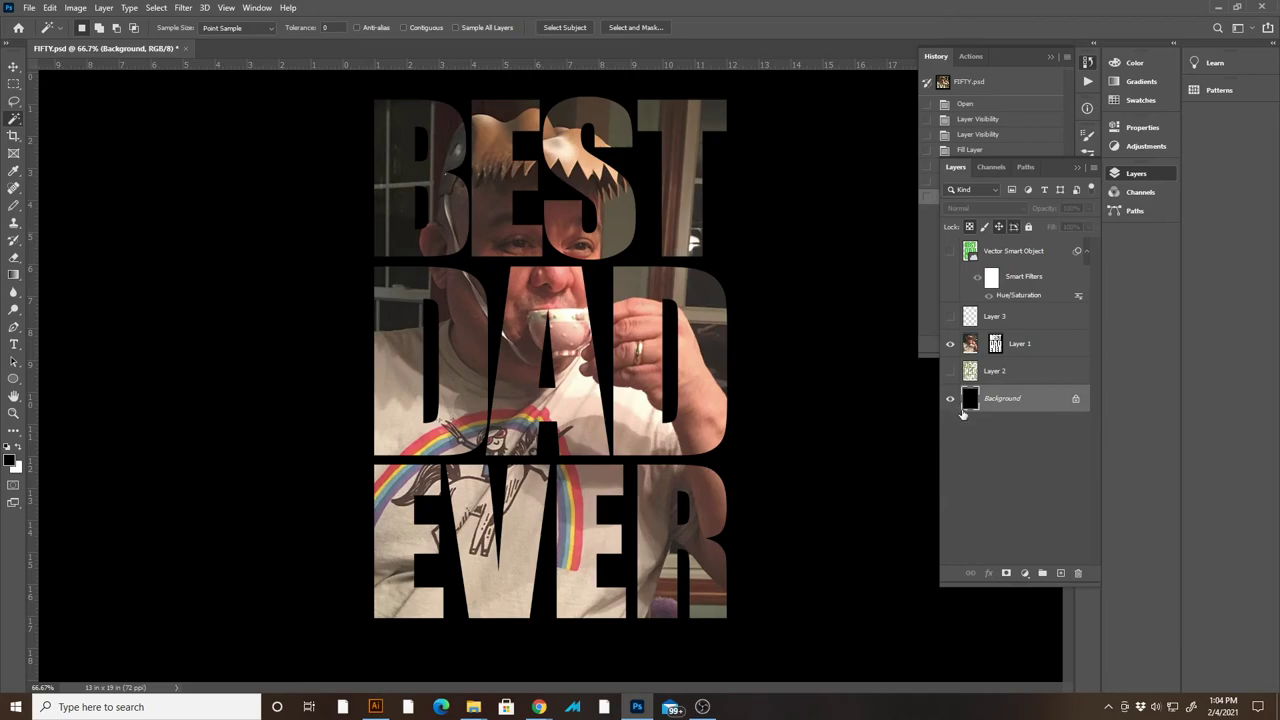
{"action": "key", "text": "ctrl+u"}
{"action": "left_click", "coordinate": [1126, 471]}
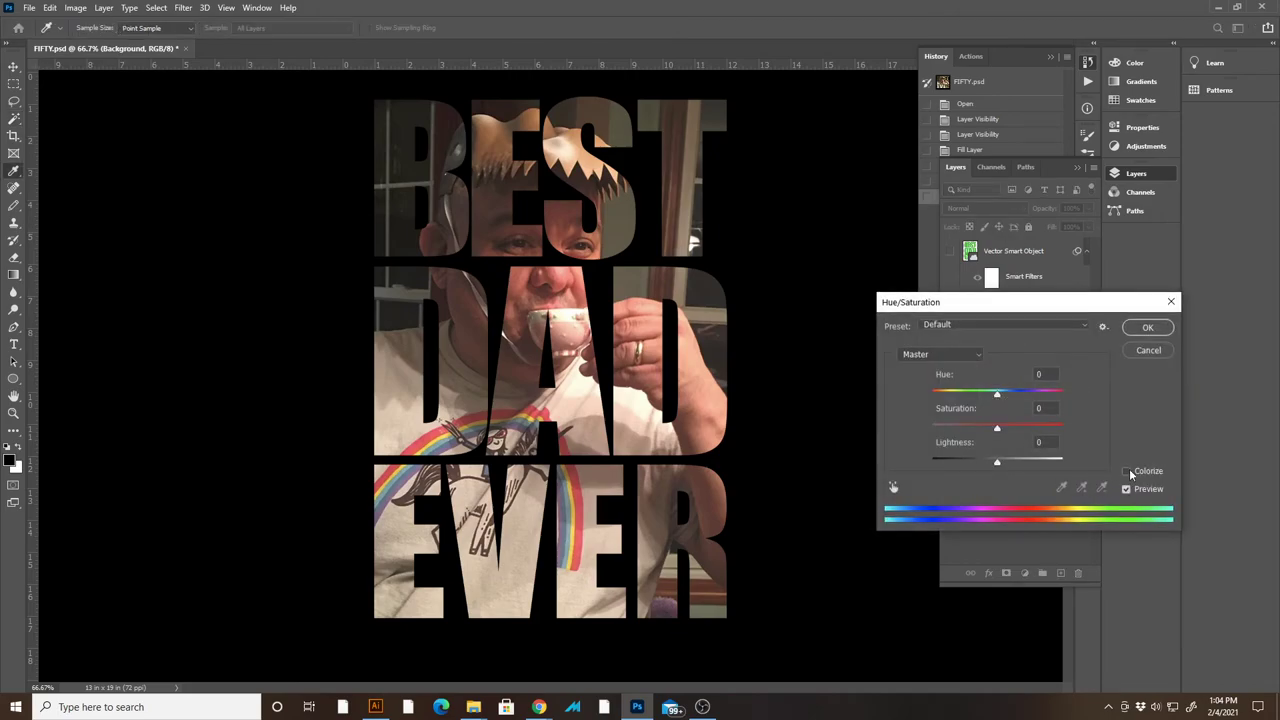
{"action": "left_click", "coordinate": [1031, 465]}
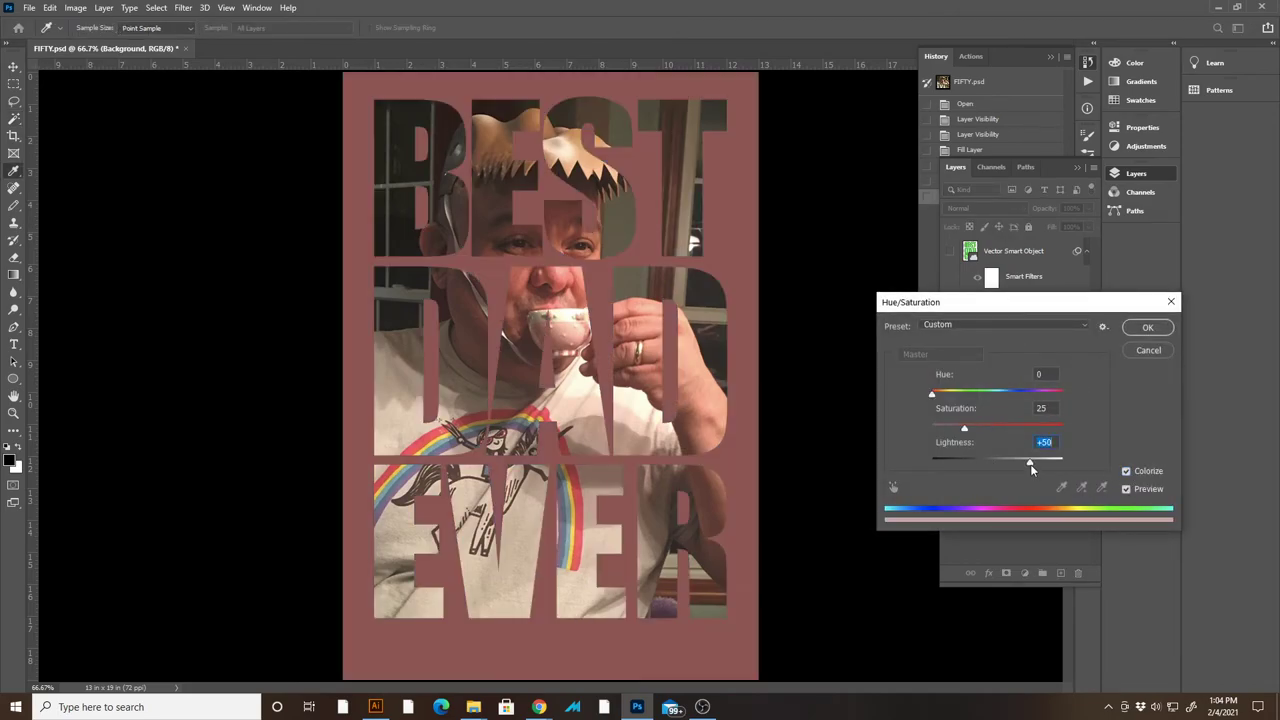
{"action": "left_click", "coordinate": [991, 427]}
{"action": "left_click", "coordinate": [991, 393]}
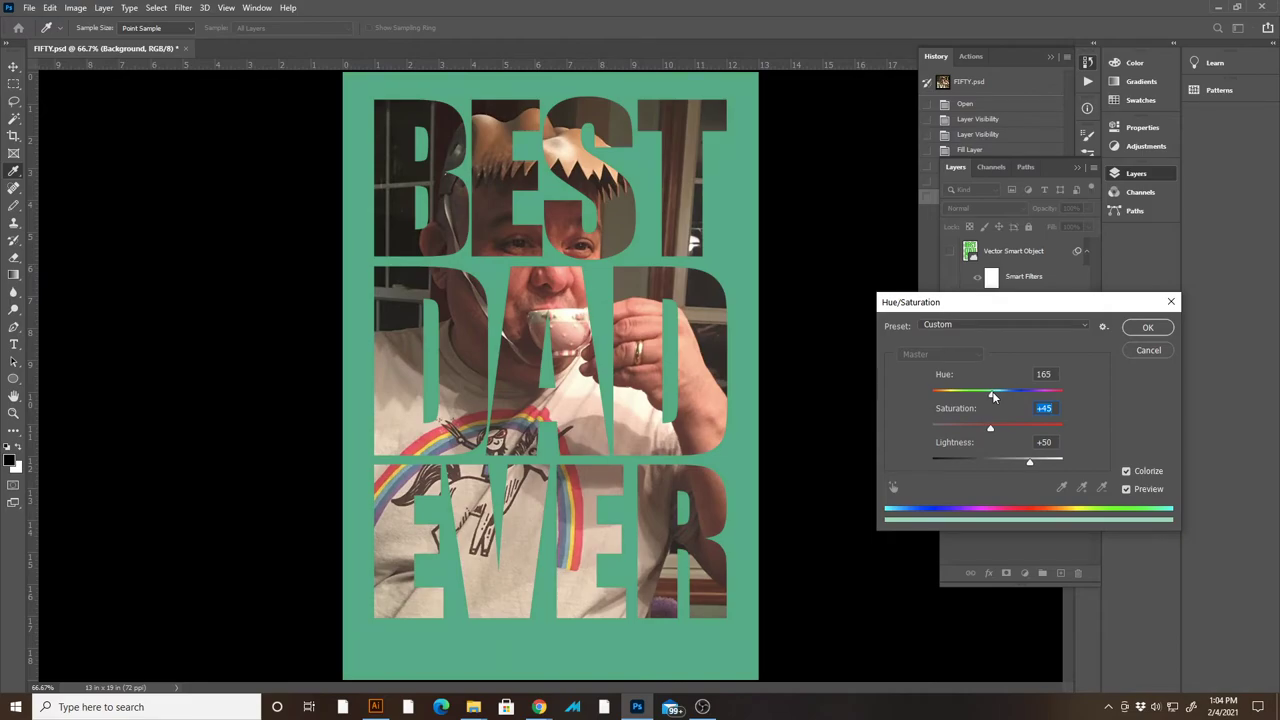
{"action": "mouse_move", "coordinate": [1011, 466]}
{"action": "left_mouse_down"}
{"action": "mouse_move", "coordinate": [963, 467]}
{"action": "mouse_move", "coordinate": [1075, 451]}
{"action": "mouse_move", "coordinate": [936, 456]}
{"action": "mouse_move", "coordinate": [1041, 460]}
{"action": "mouse_move", "coordinate": [957, 461]}
{"action": "mouse_move", "coordinate": [1019, 459]}
{"action": "left_mouse_up"}
{"action": "key", "text": "shift+Up"}
{"action": "key", "text": "shift+Up"}
{"action": "left_click_drag", "start_coordinate": [994, 401], "coordinate": [983, 400]}
{"action": "left_click_drag", "start_coordinate": [1031, 462], "coordinate": [990, 460]}
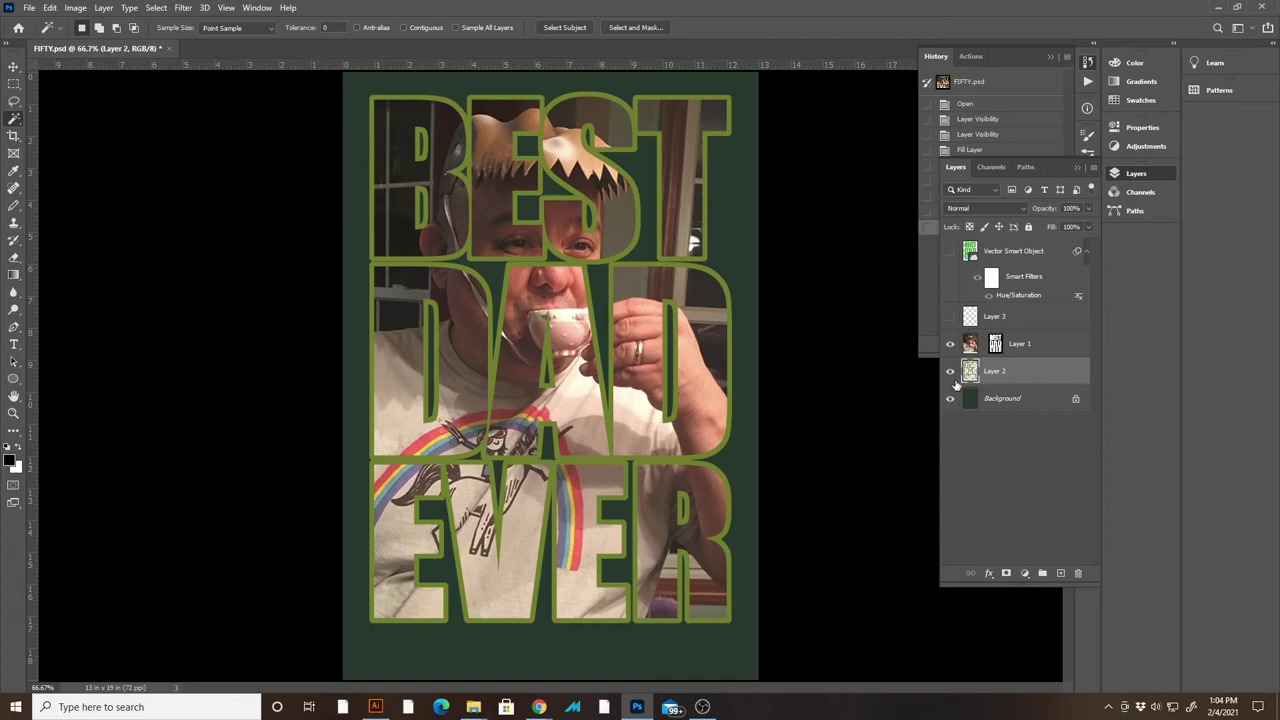
- Soften Layer 2's letter outlines with Hue/Saturation: Saturation -27, Lightness +15
{"action": "key", "text": "ctrl+u"}
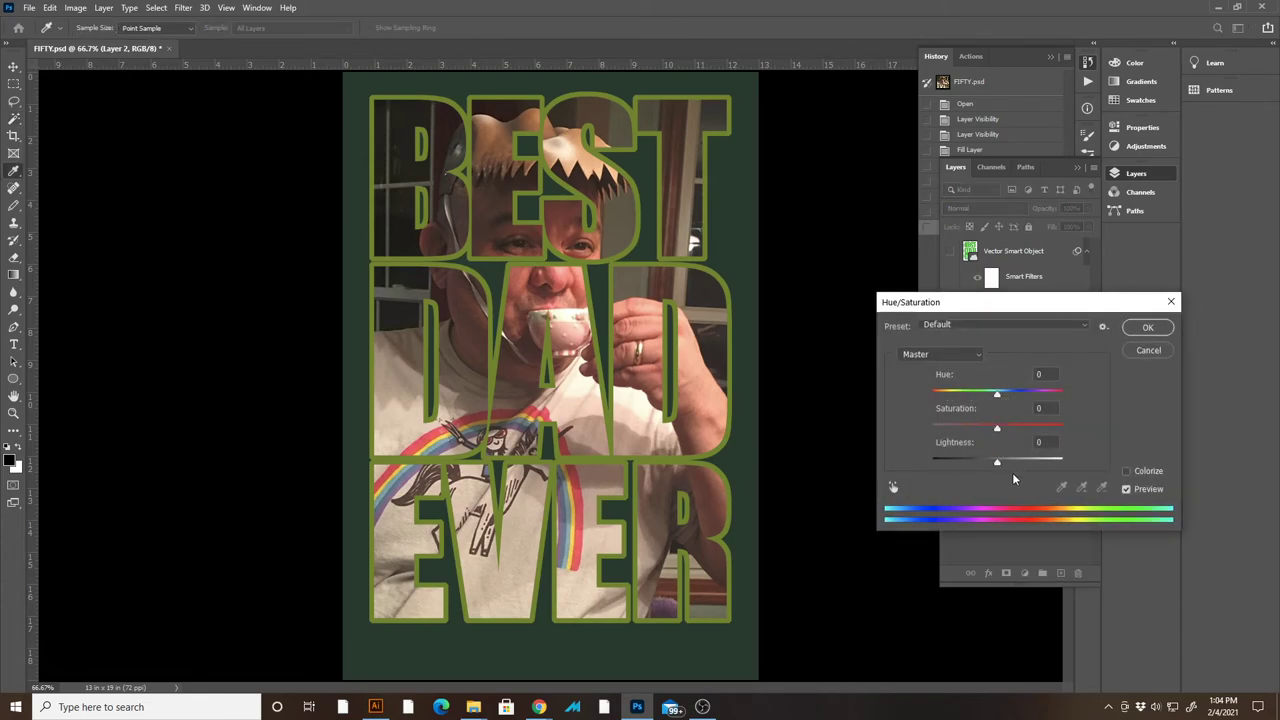
{"action": "left_click", "coordinate": [1007, 462]}
{"action": "left_click_drag", "start_coordinate": [987, 428], "coordinate": [972, 430]}
{"action": "left_click", "coordinate": [1142, 328]}
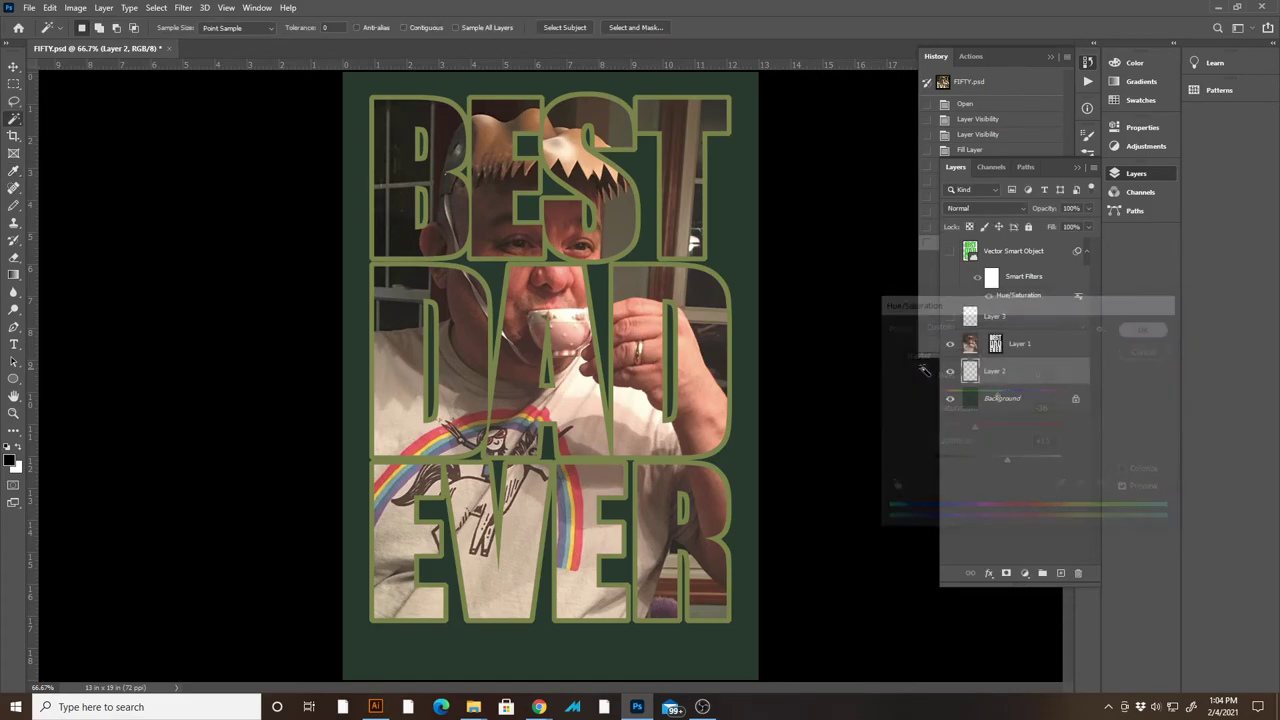
- Show Layer 3's pale inner letter outline and zoom in around the top of DAD
{"action": "left_click", "coordinate": [950, 316]}
{"action": "key", "text": "z"}
{"action": "left_click_drag", "start_coordinate": [728, 339], "coordinate": [636, 346]}
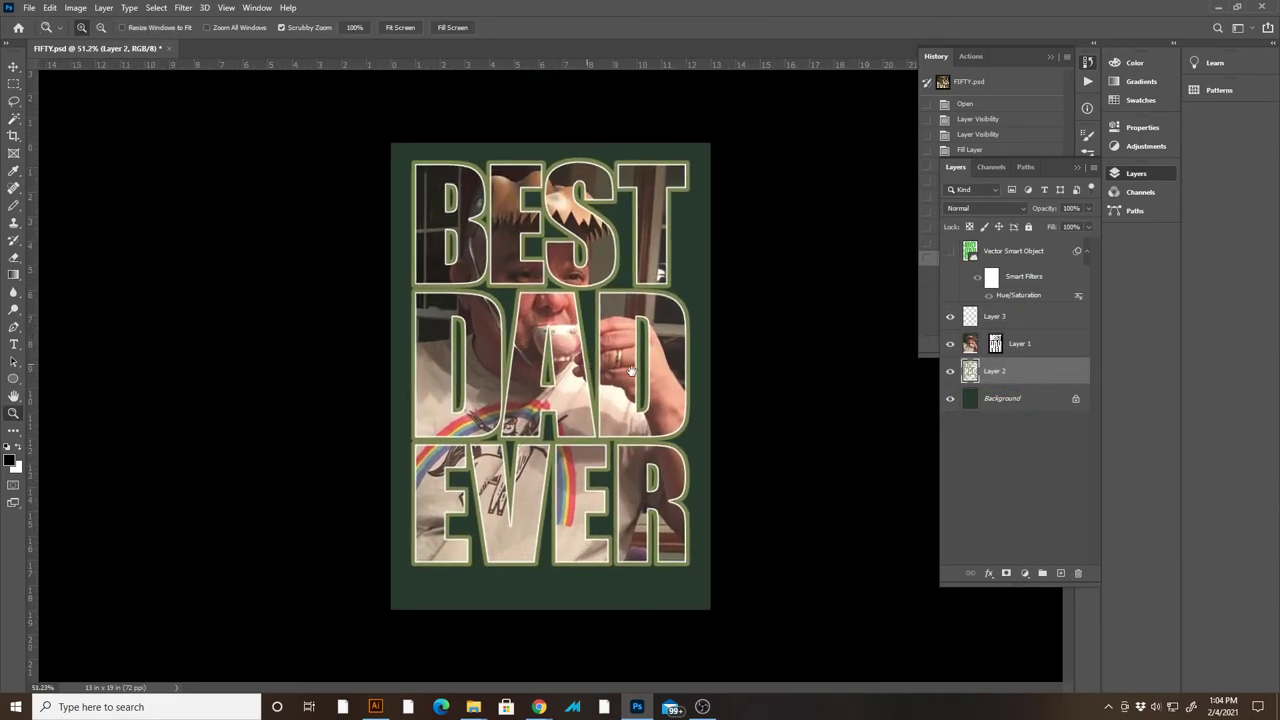
{"action": "left_click", "coordinate": [552, 283]}
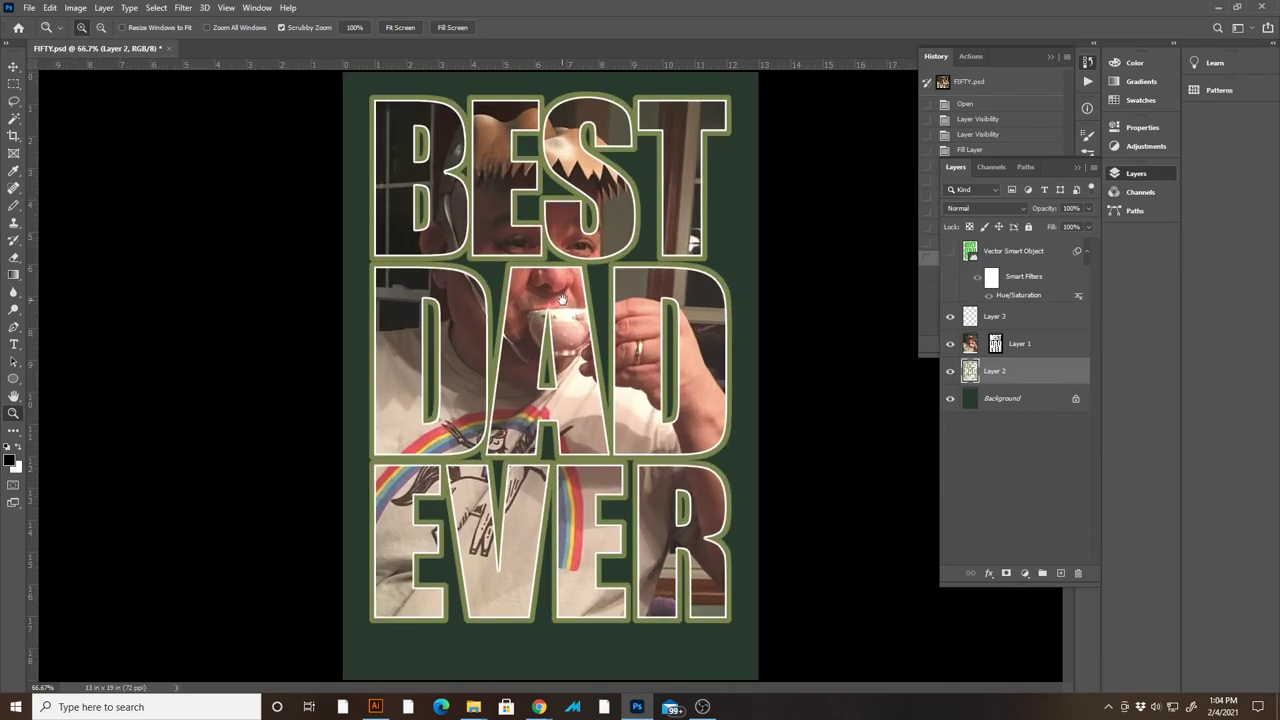